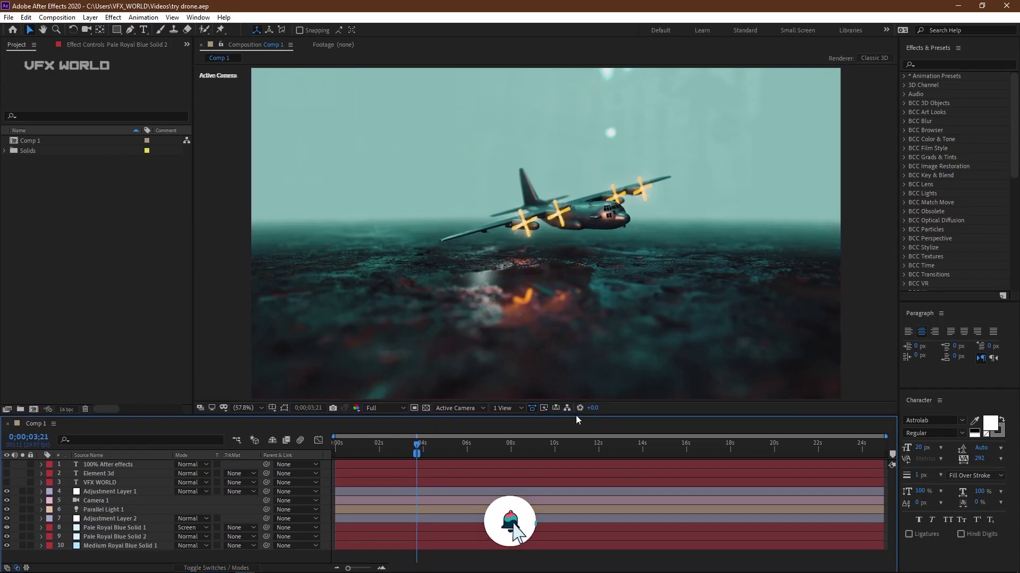
drag(576, 416, 574, 416)
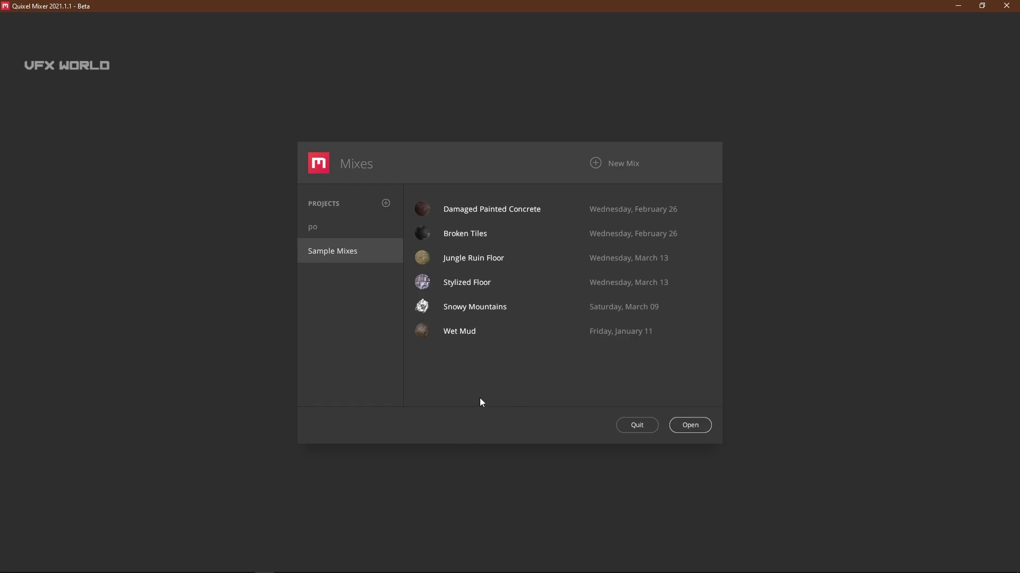
In Quixel Mixer, open the Wet Mud mix from the Sample Mixes project and inspect its surface
click(472, 338)
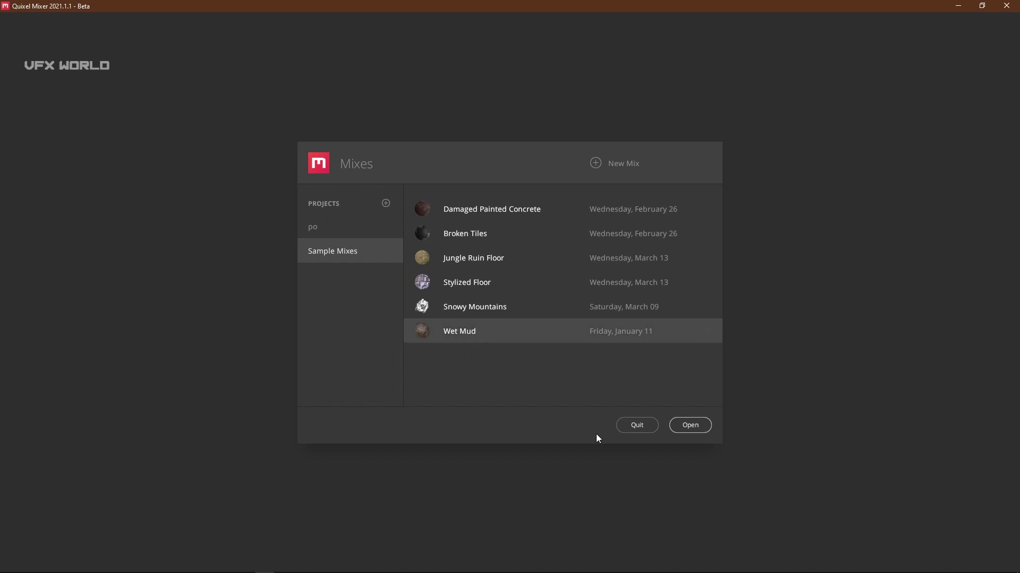
click(702, 425)
drag(516, 455, 403, 403)
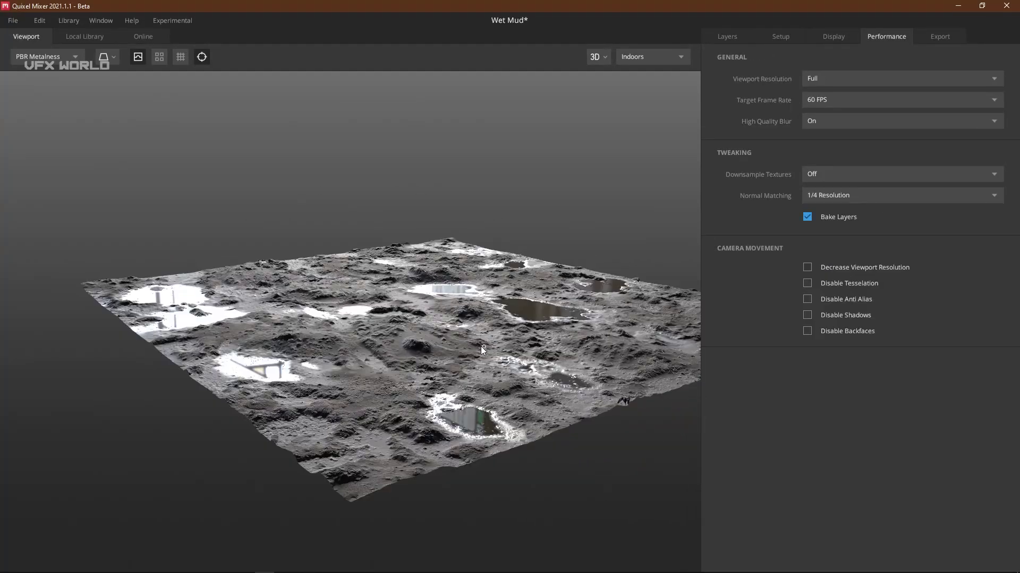
drag(480, 347, 448, 364)
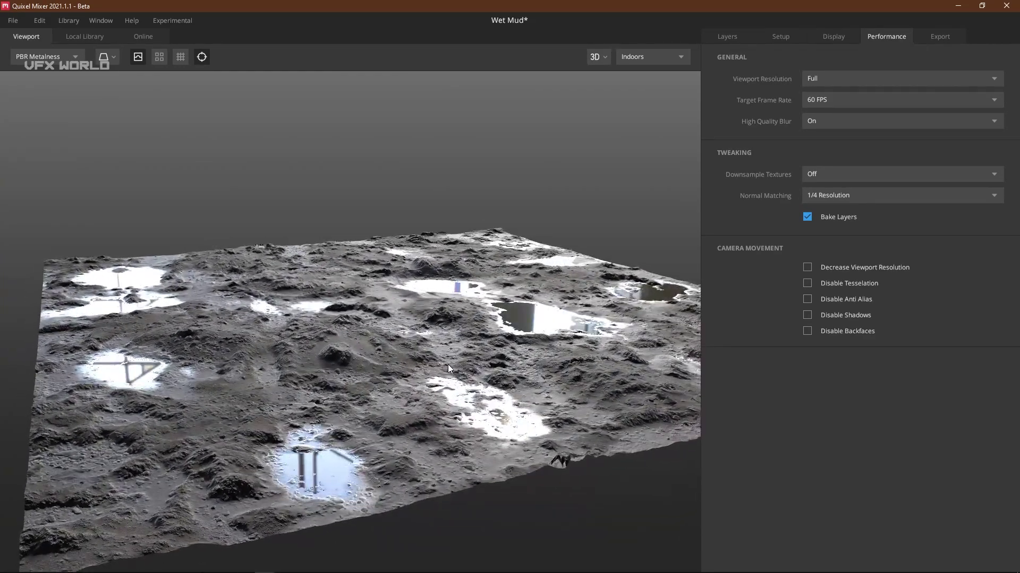
Review the Wet Mud mix's export settings and the available texture resolutions
click(937, 36)
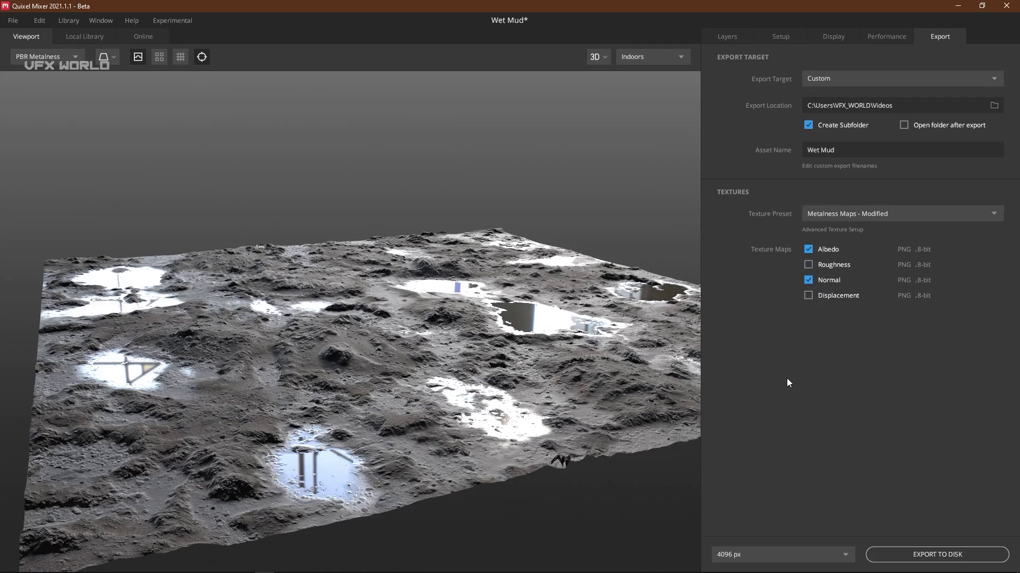
click(765, 557)
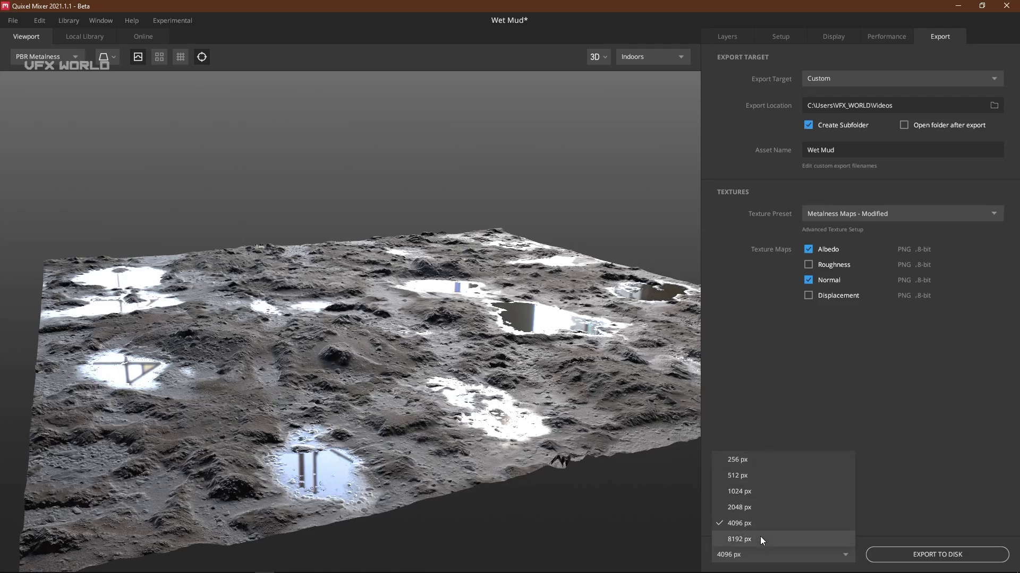
click(970, 371)
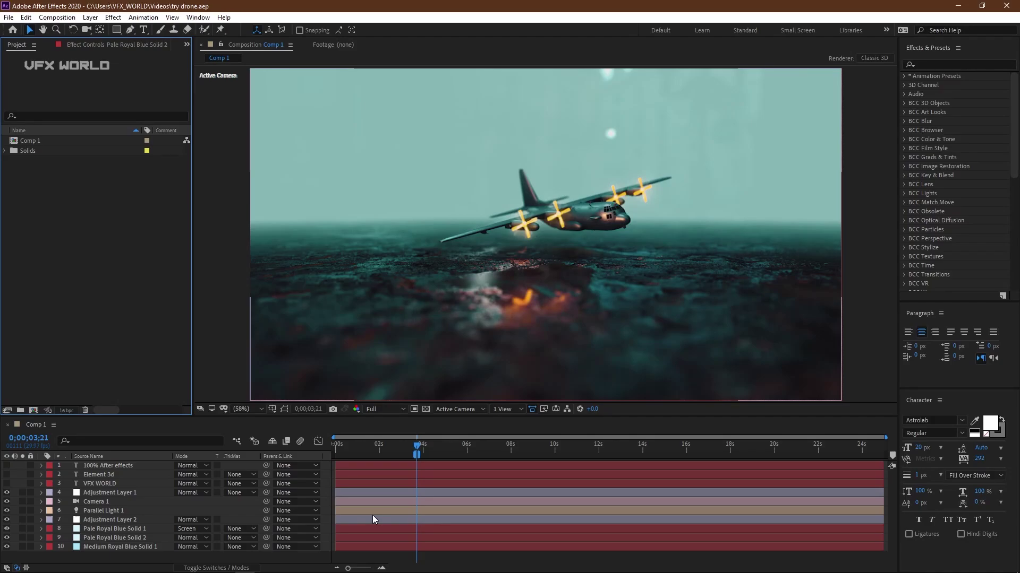
Switch to After Effects and create a new composition named tutorial, 1080 px wide and 1350 px high
key(ctrl+n)
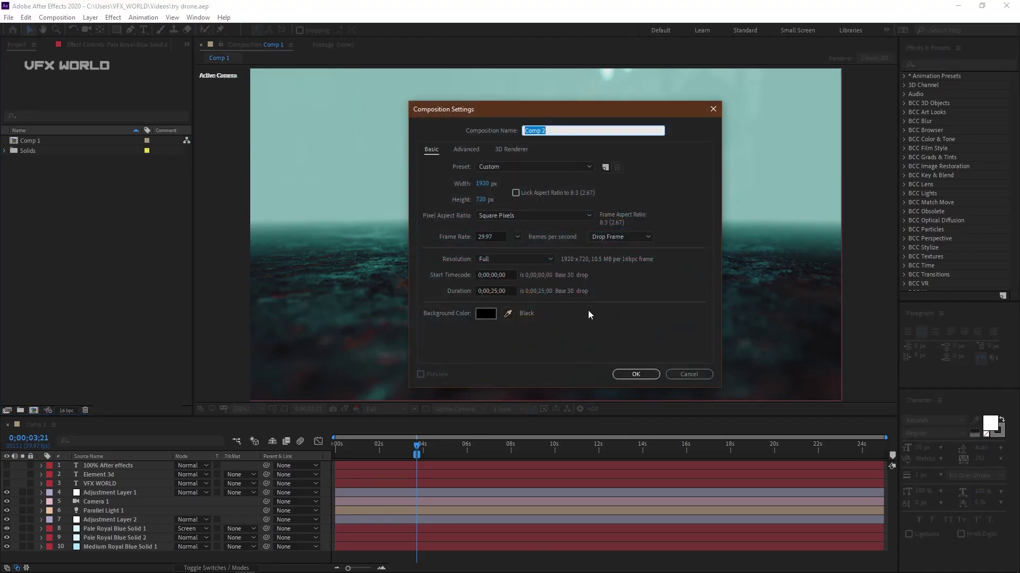
click(484, 183)
text(1080)
key(Tab)
text(1035)
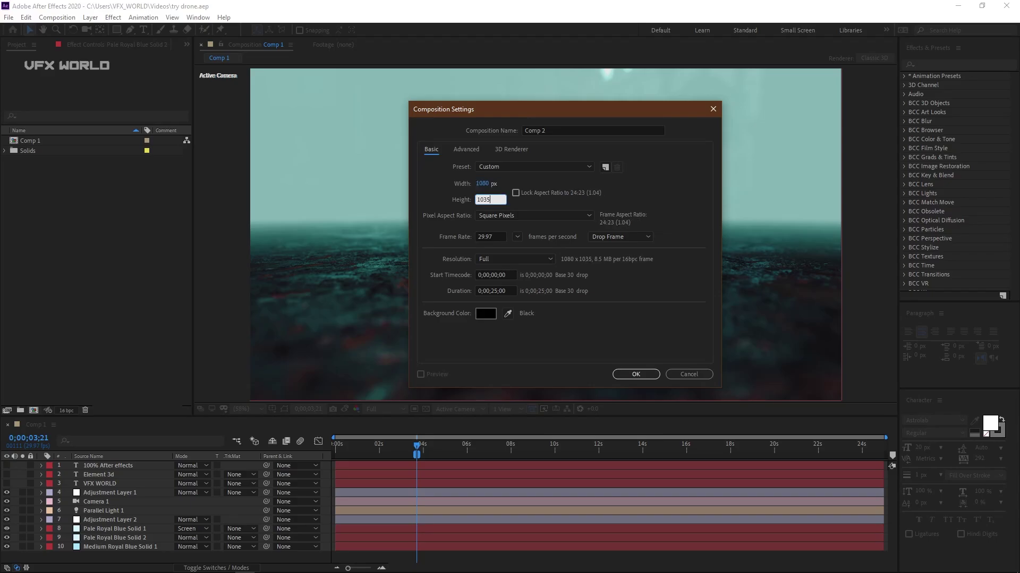
key(BackSpace)
key(BackSpace)
key(BackSpace)
text(350)
click(555, 150)
click(555, 129)
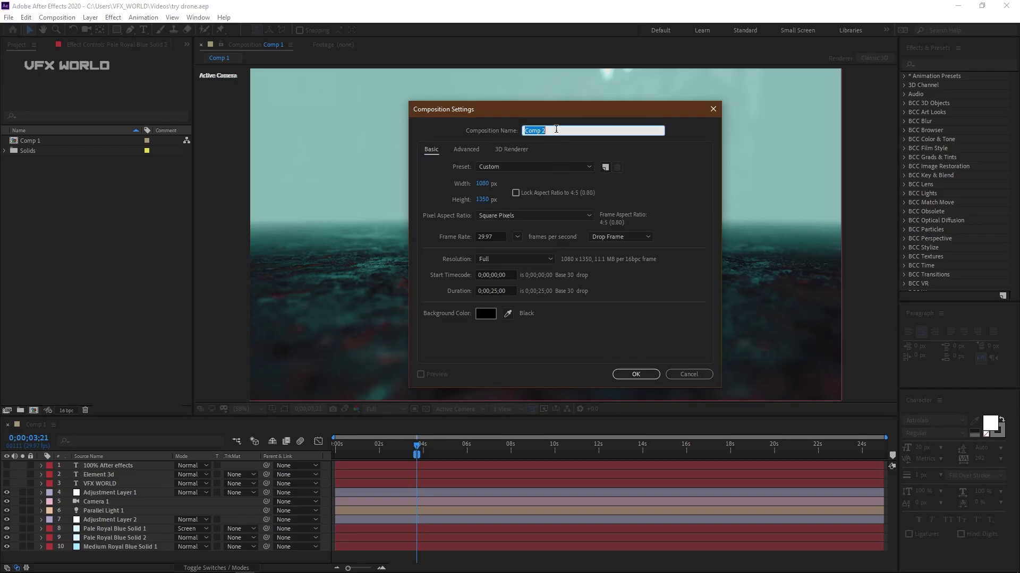
text(tutorial)
key(Return)
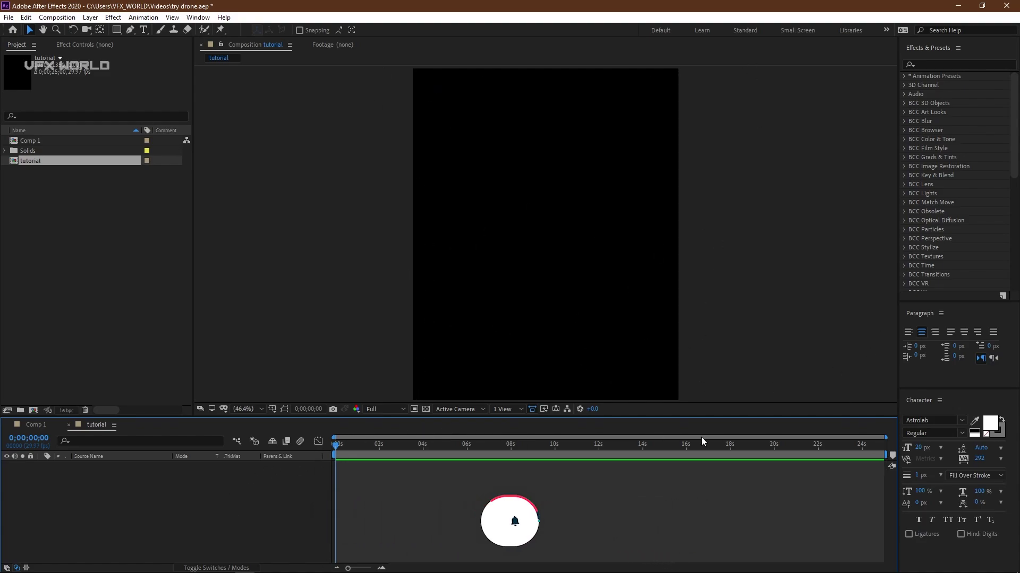
Add a comp-sized black (000000) solid named e3d to the tutorial composition
right_click(276, 496)
mouse_move(317, 377)
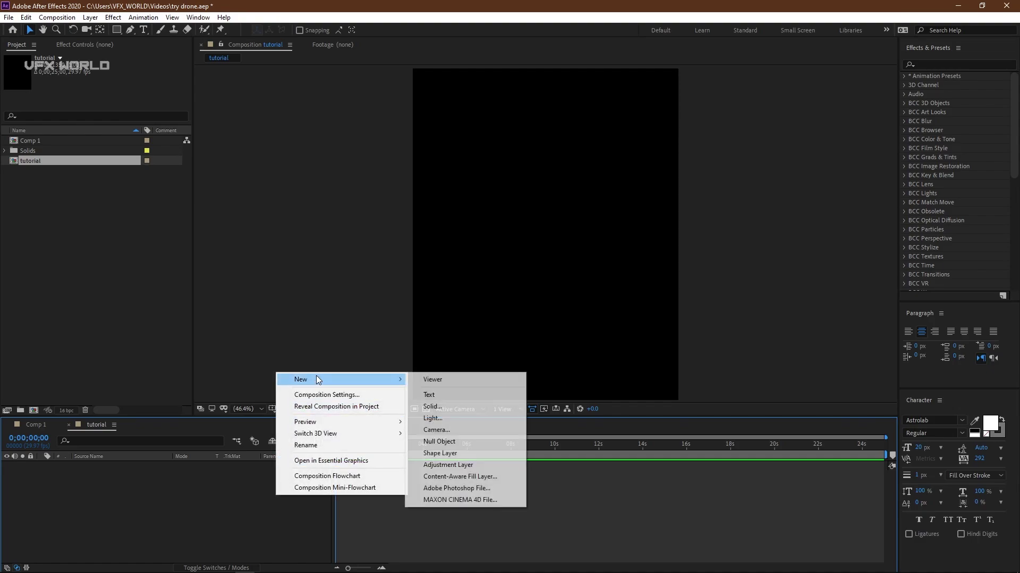
click(420, 406)
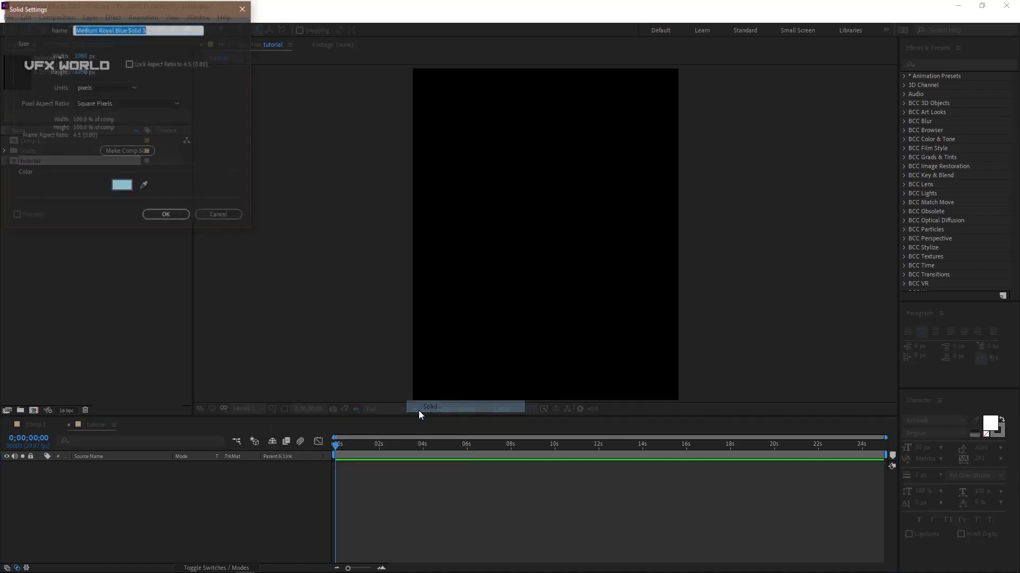
click(123, 183)
text(000000)
click(283, 101)
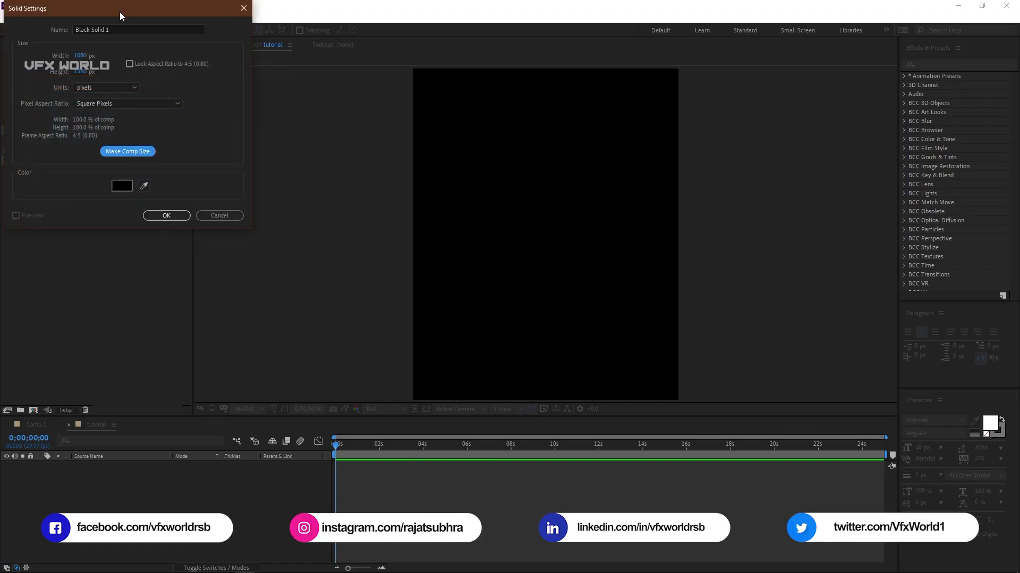
key(Tab)
text(e)
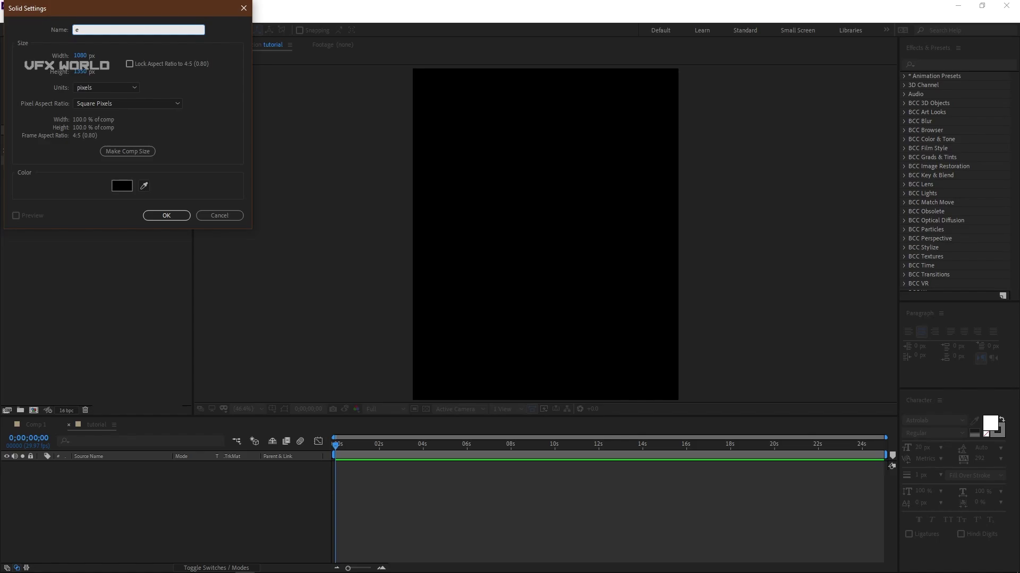
text(3d)
key(Return)
Apply the Element effect to the e3d solid and open its Scene Setup
click(91, 45)
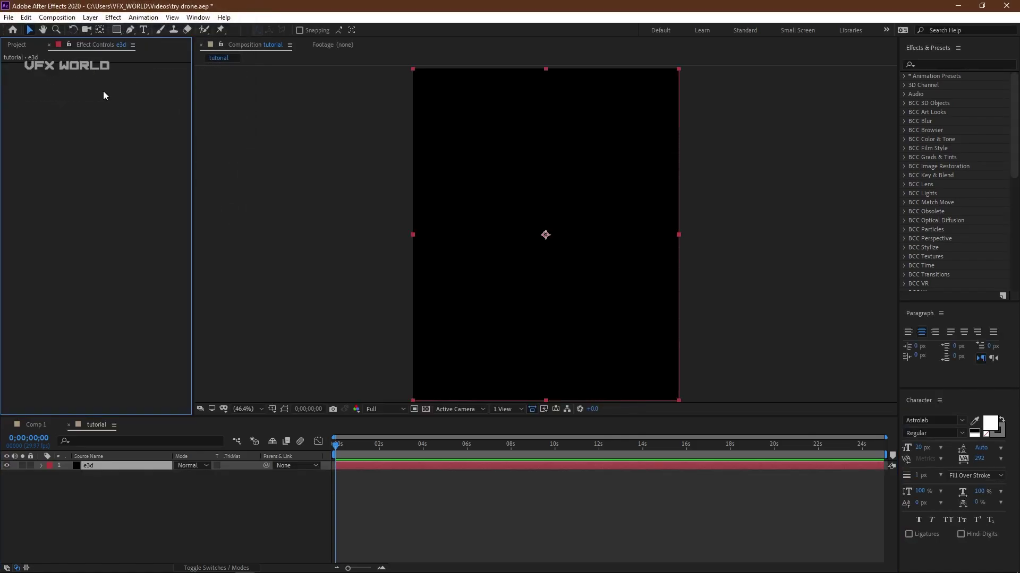
right_click(105, 94)
mouse_move(284, 63)
click(327, 57)
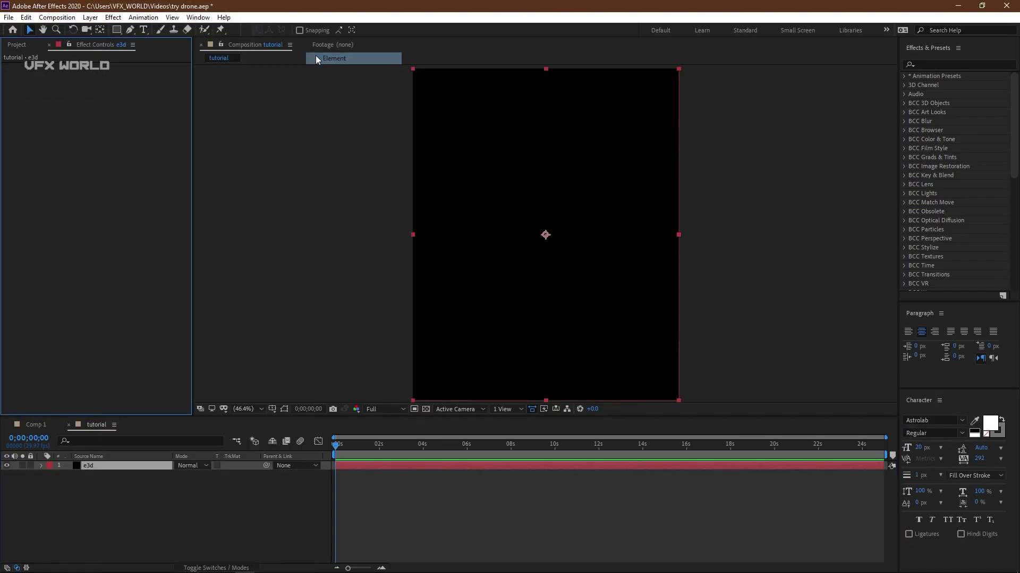
click(51, 88)
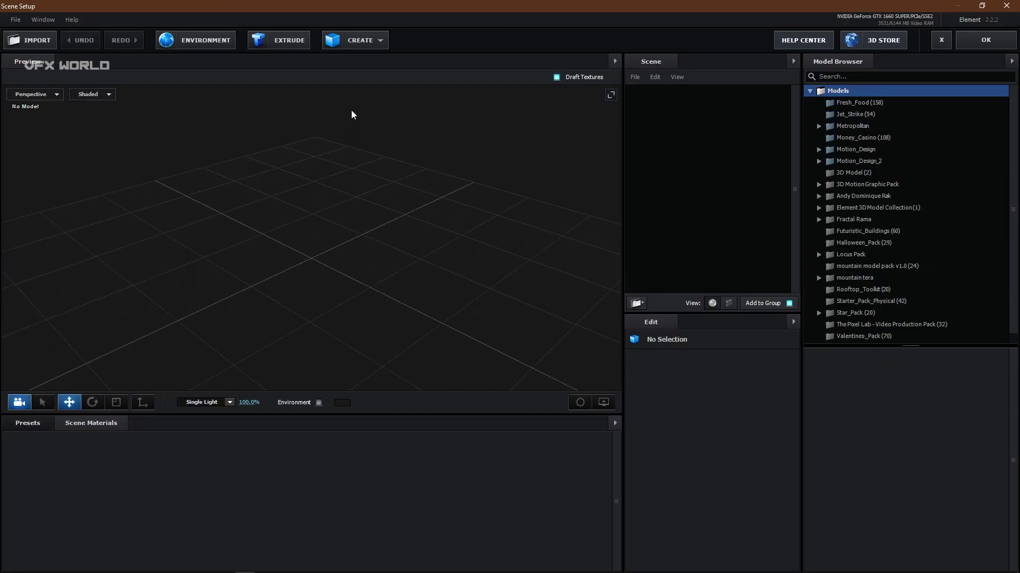
Create a plane model in the scene and set its scale to 803% on all axes
click(380, 40)
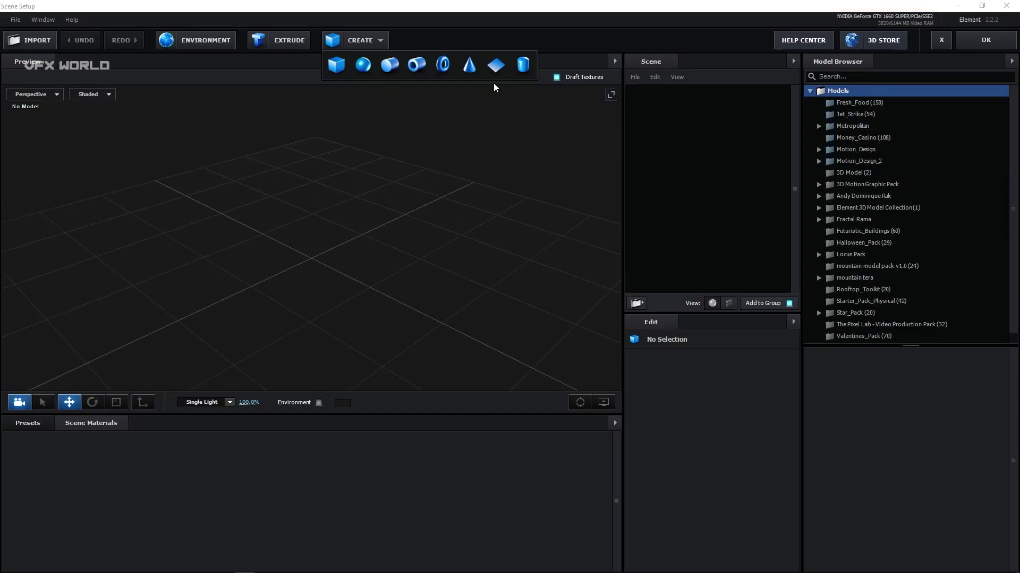
click(496, 65)
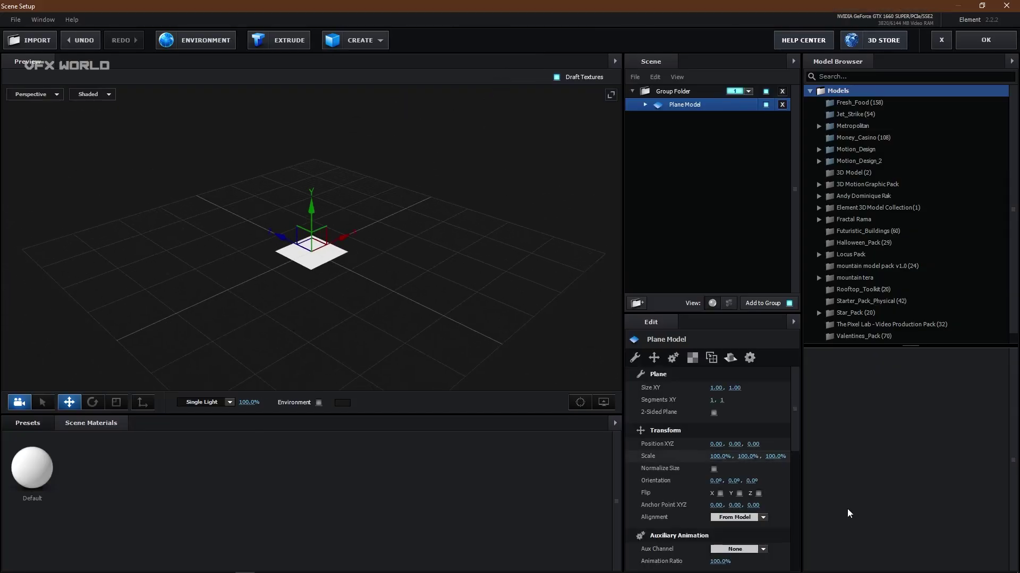
click(717, 456)
text(803.)
key(Return)
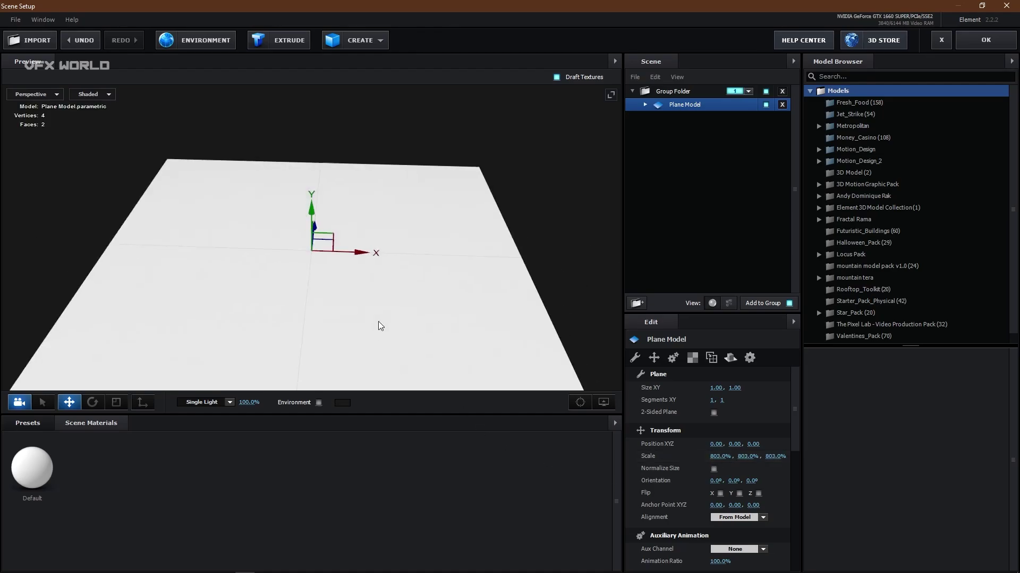
scroll(354, 296, up, 4)
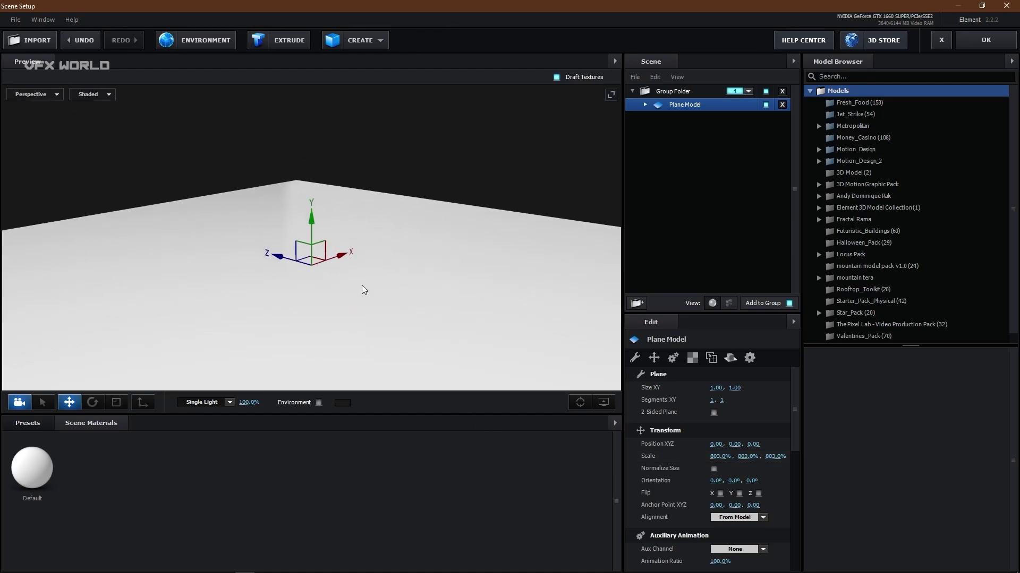
Show the environment in the preview and apply the quattro_canti_8k preset from the super_2k_hdri folder
click(319, 402)
drag(417, 324, 389, 354)
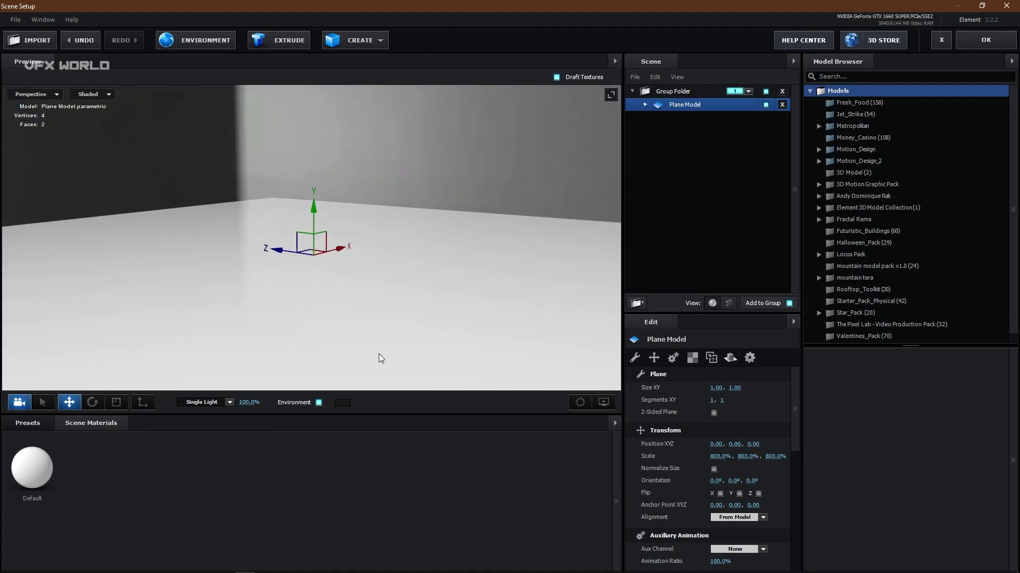
click(37, 424)
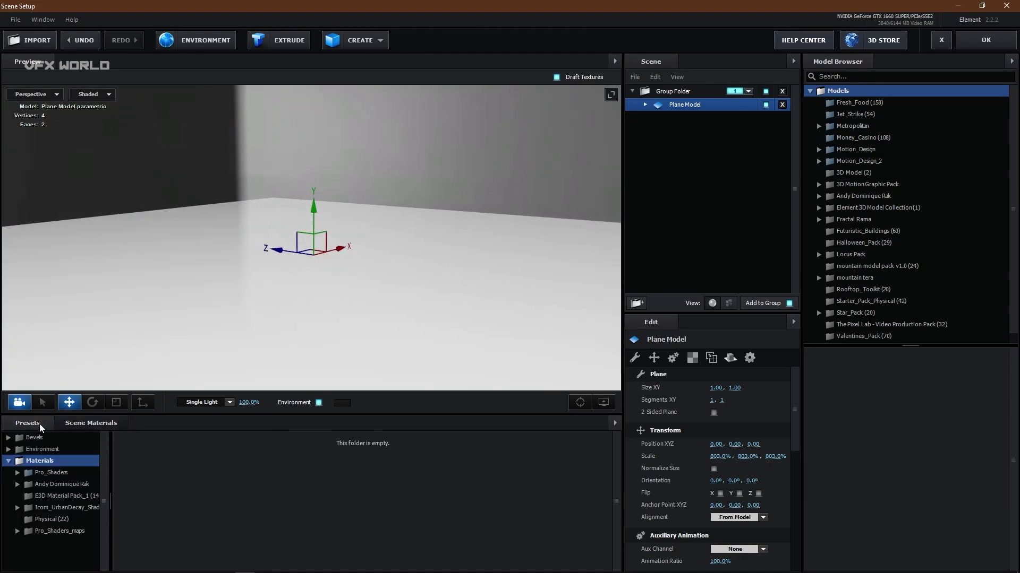
click(60, 452)
click(62, 496)
click(75, 484)
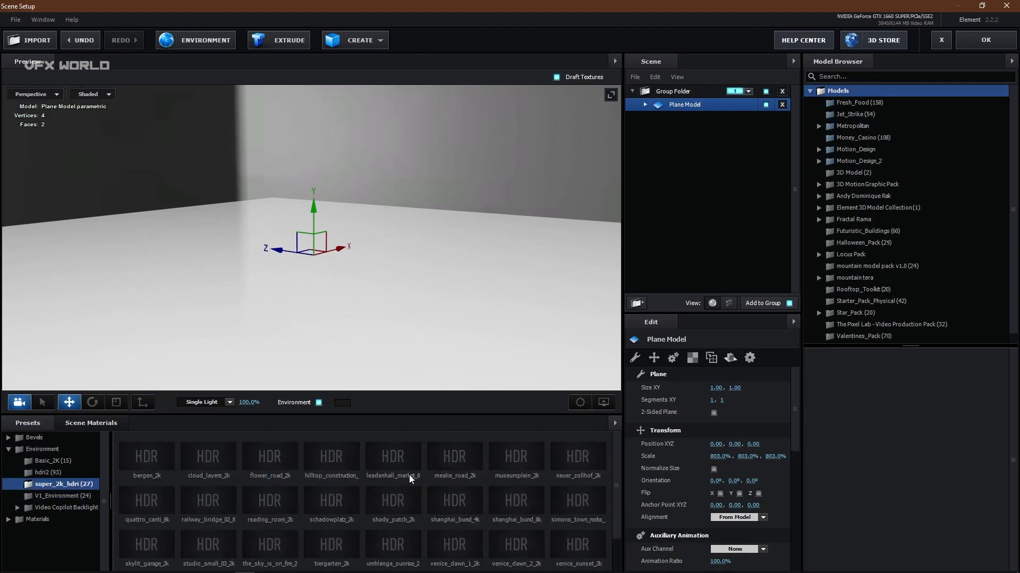
scroll(210, 552, down, 1)
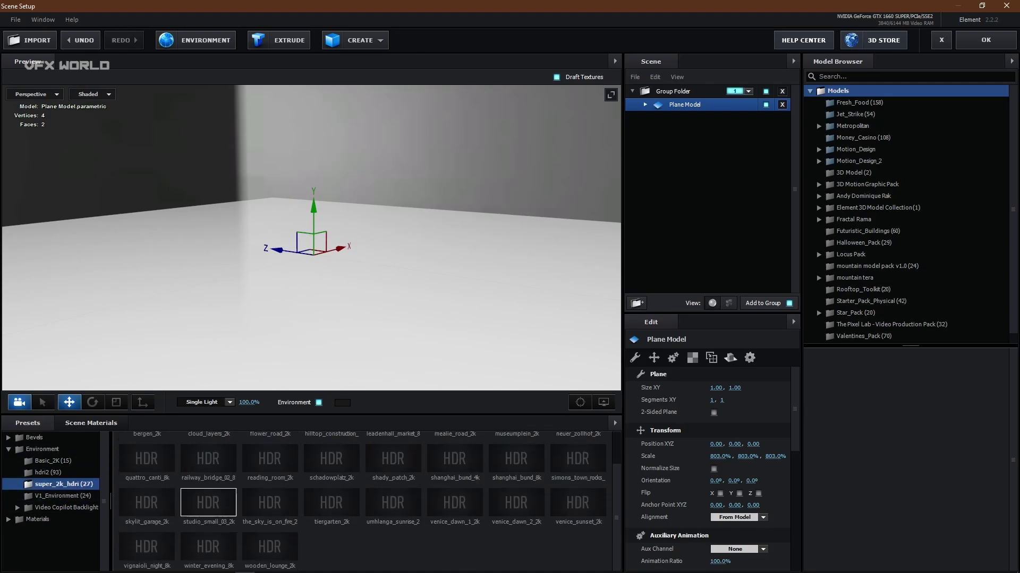
click(158, 477)
drag(389, 294, 310, 285)
Set the environment texture's gamma to 0.94 and its brightness to -77%
click(216, 40)
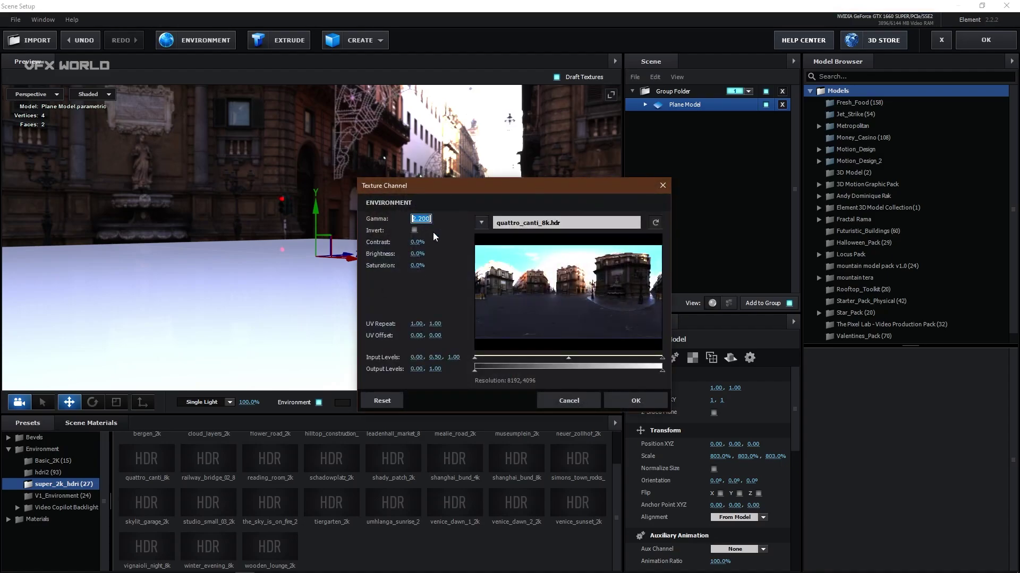
drag(420, 219, 364, 230)
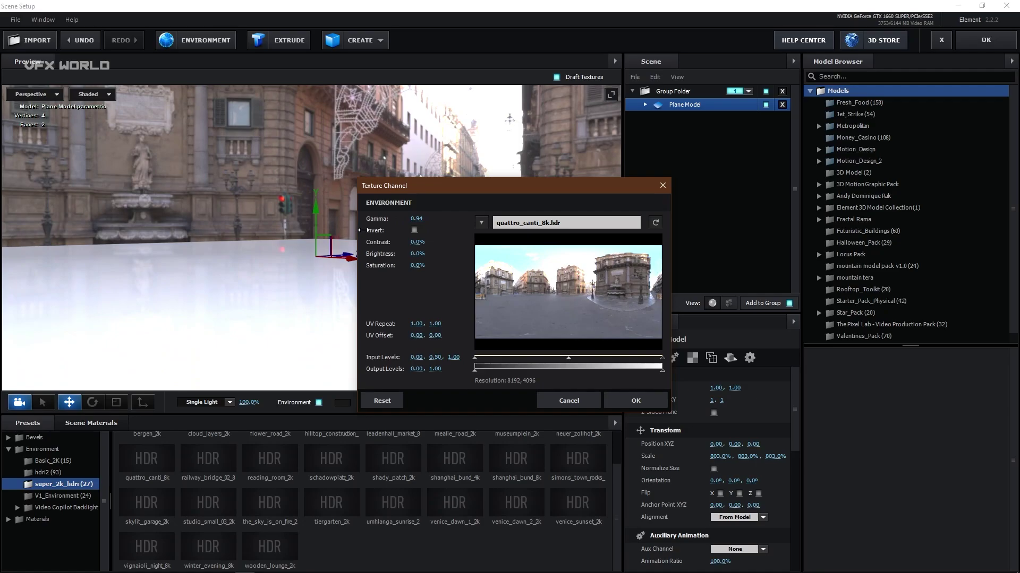
drag(417, 255, 375, 254)
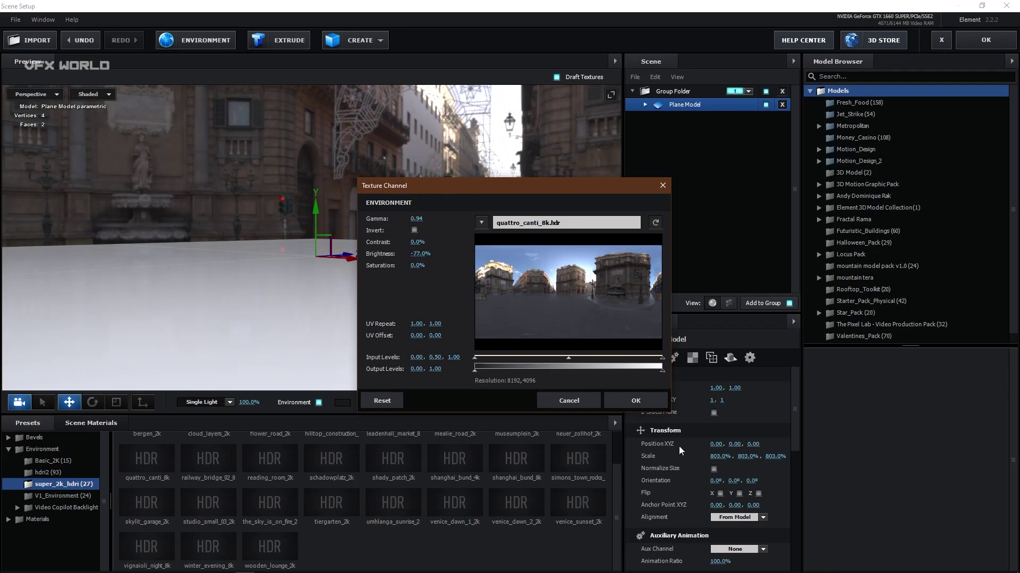
click(638, 407)
drag(475, 335, 461, 315)
Load Wet Mud_Albedo from the Wet Mud folder as the diffuse texture of the plane's Default material
click(644, 104)
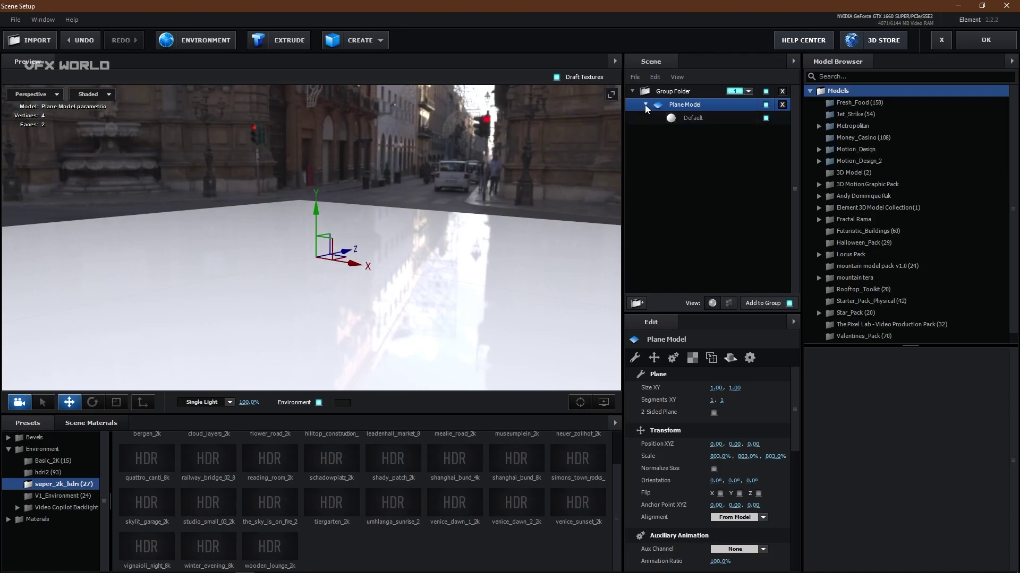
click(699, 119)
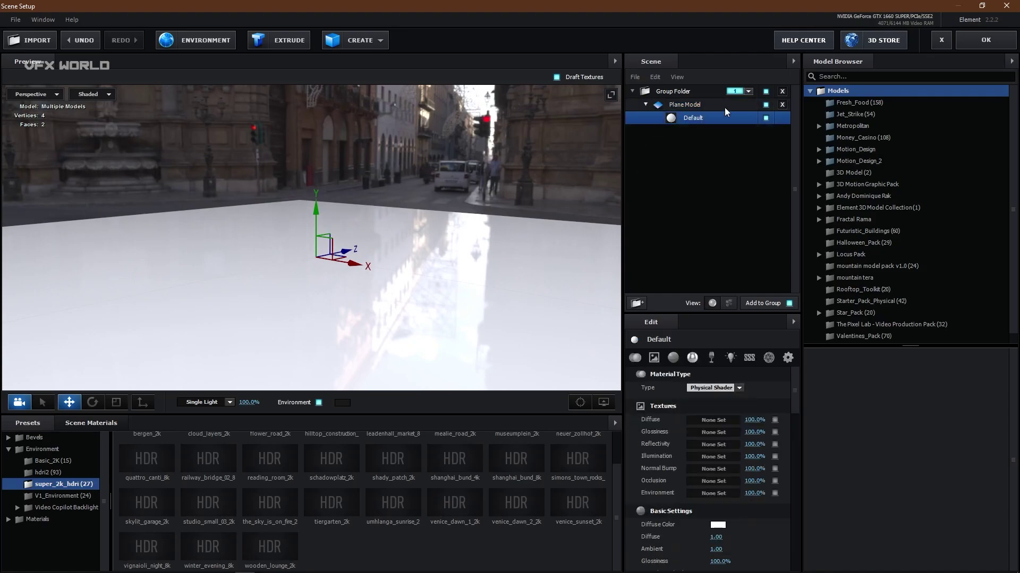
click(718, 422)
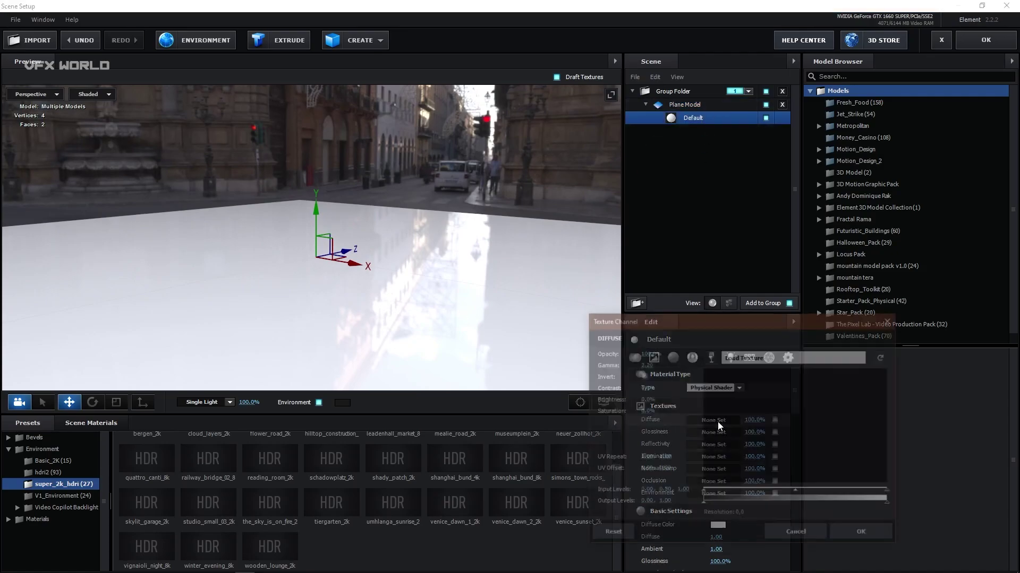
click(752, 358)
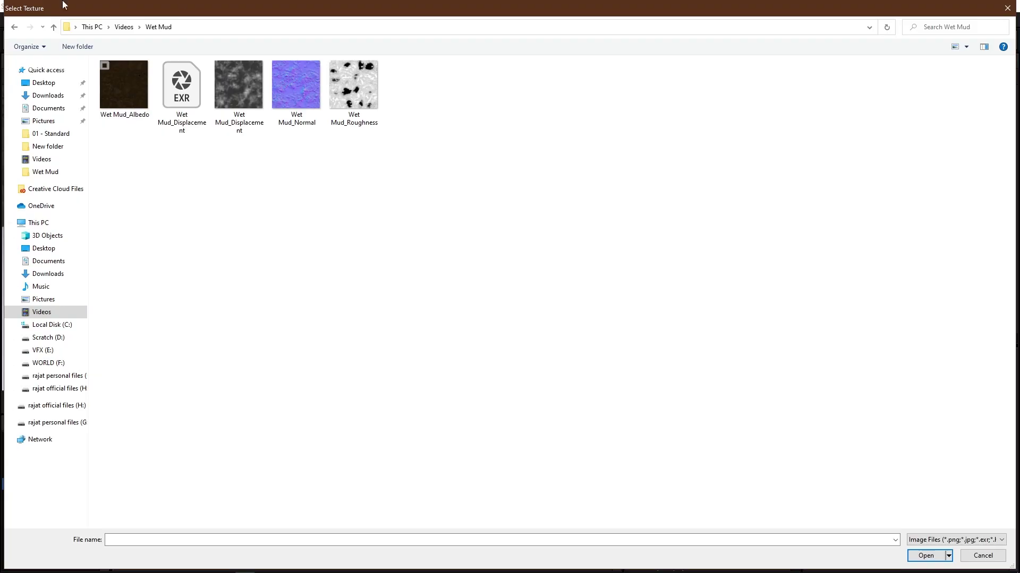
click(354, 87)
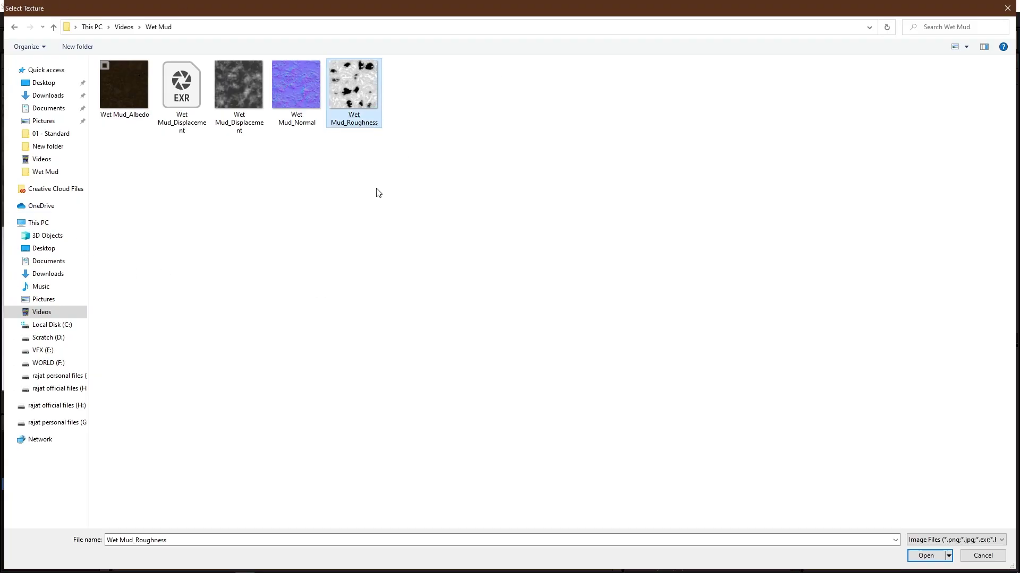
click(378, 192)
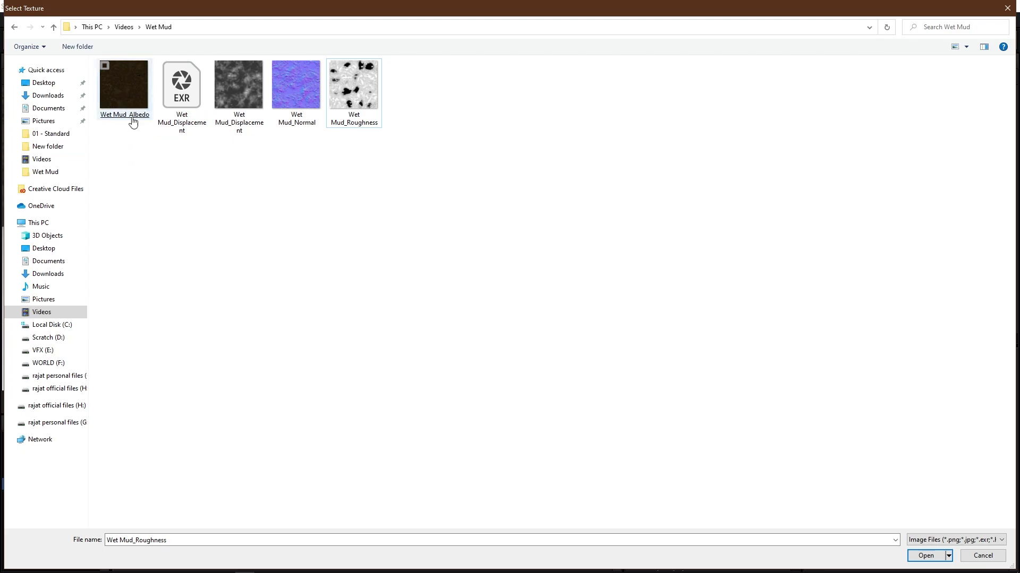
click(241, 125)
click(192, 125)
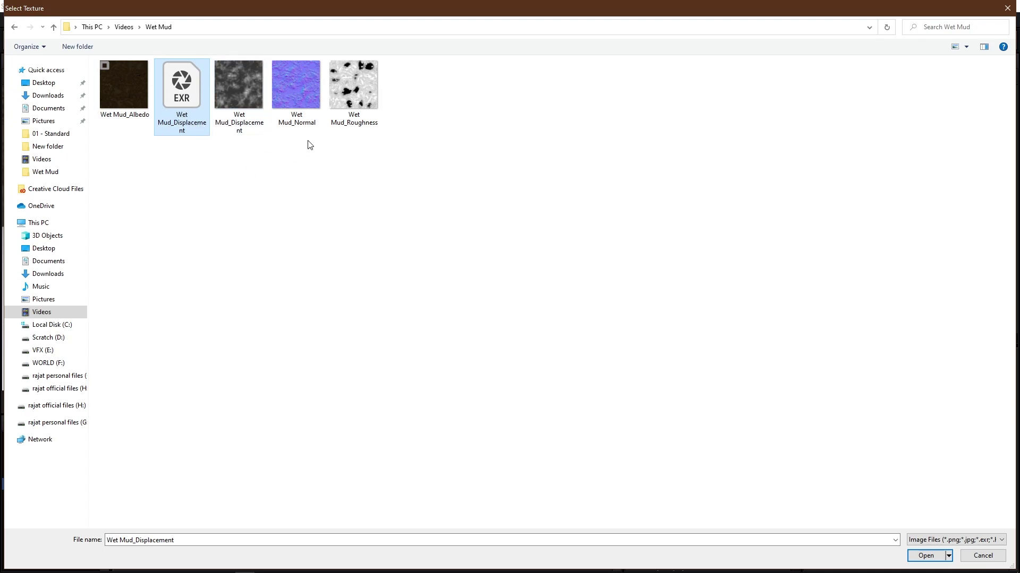
click(309, 117)
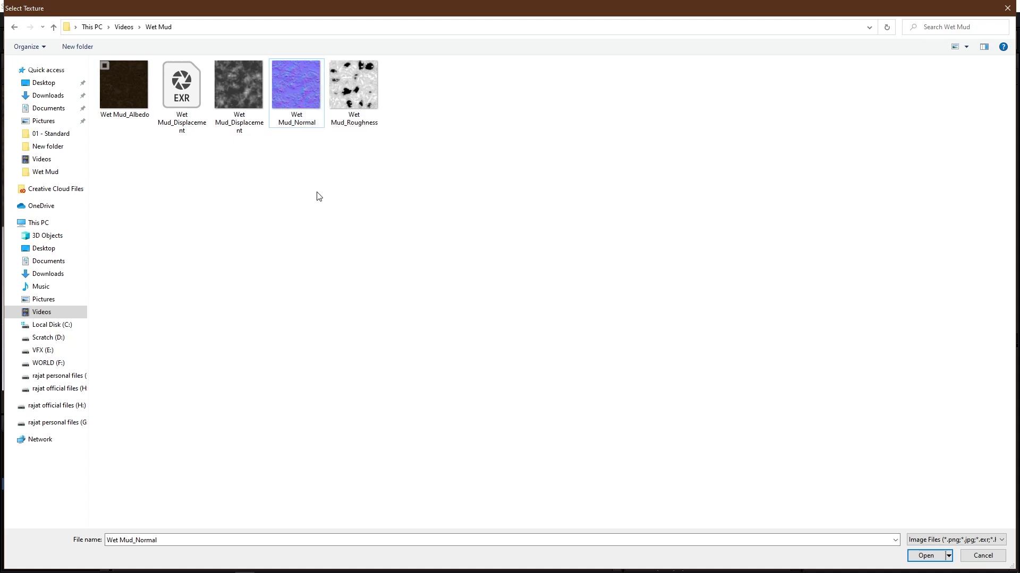
double_click(140, 120)
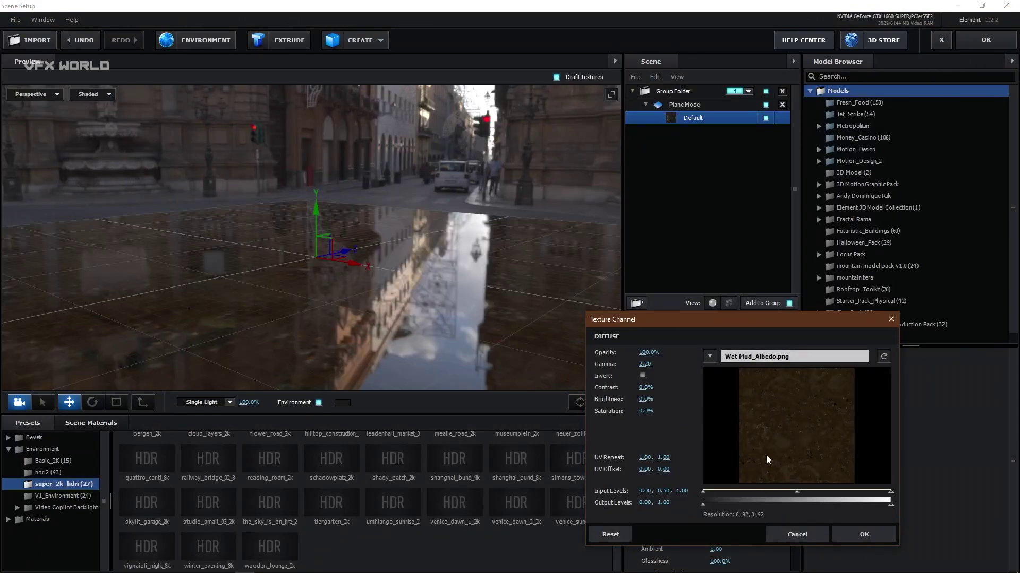
click(864, 534)
Load Wet Mud_Normal as the normal bump texture of the plane's Default material
drag(475, 387, 482, 343)
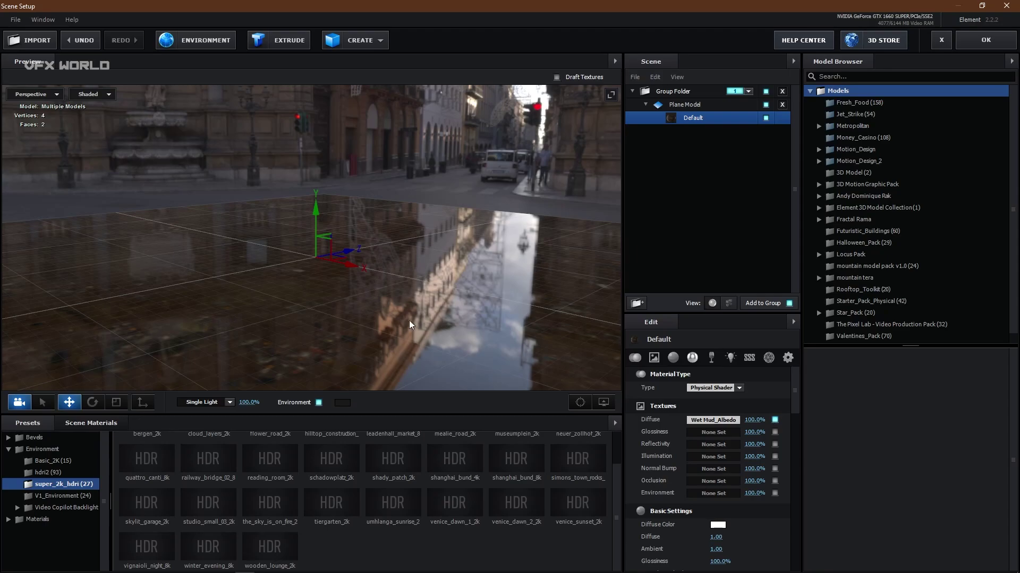
drag(382, 342, 356, 299)
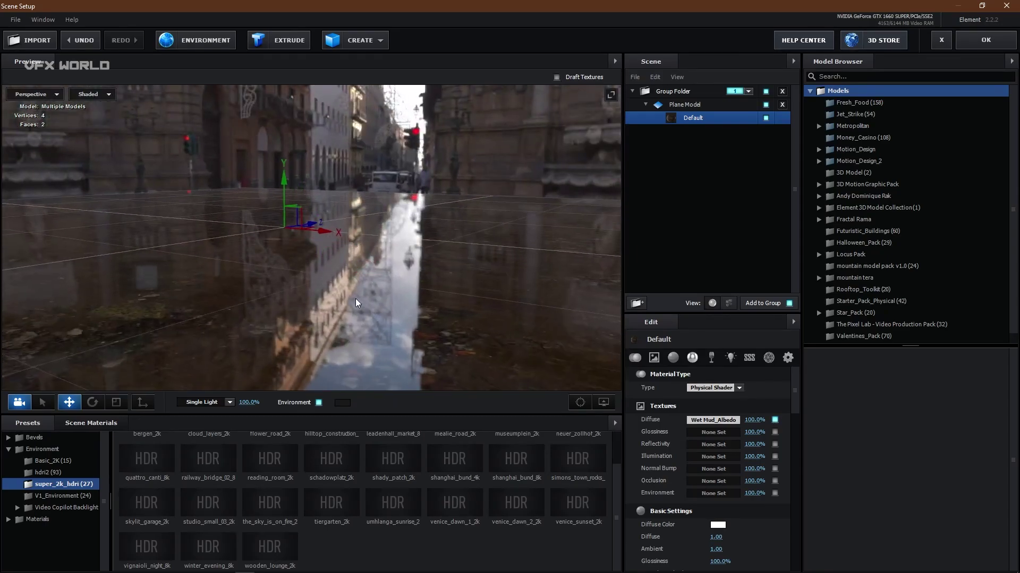
drag(454, 325, 464, 337)
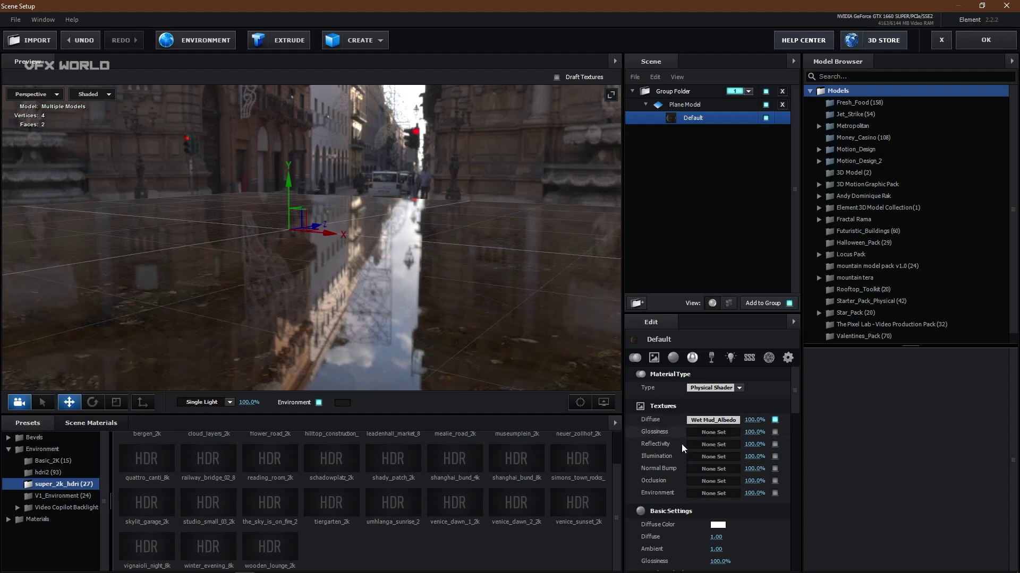
click(696, 467)
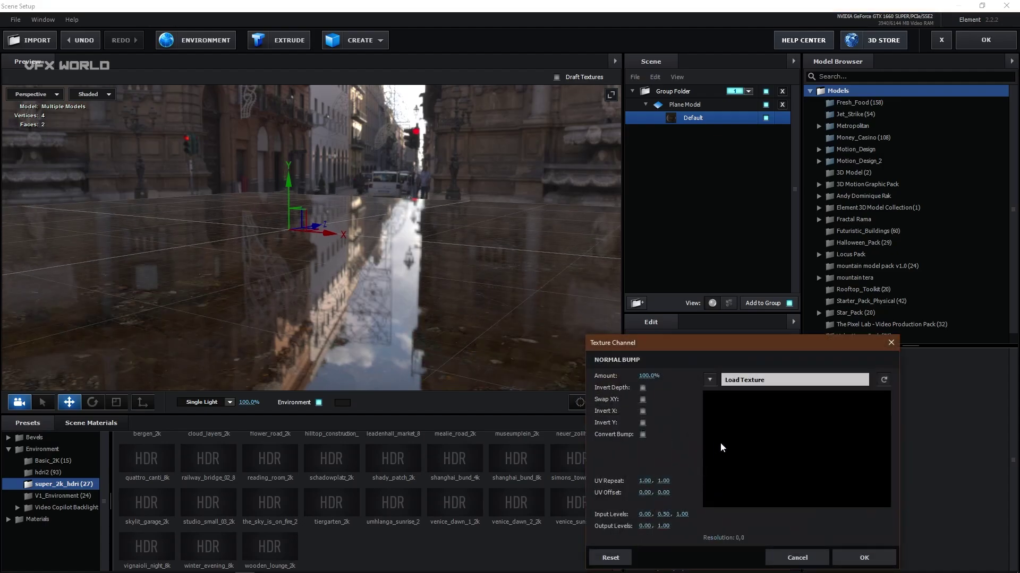
click(755, 379)
click(297, 121)
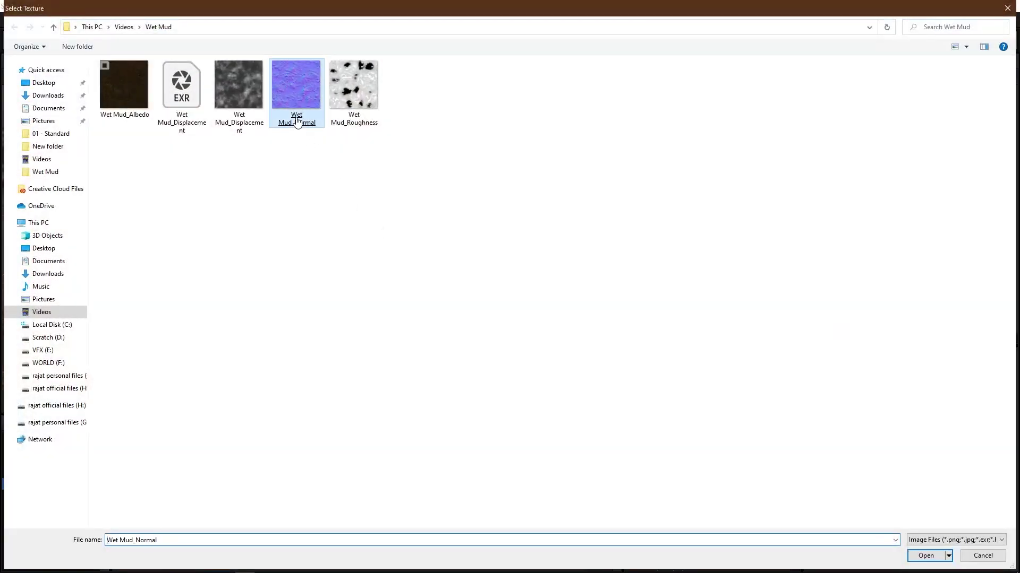
double_click(297, 121)
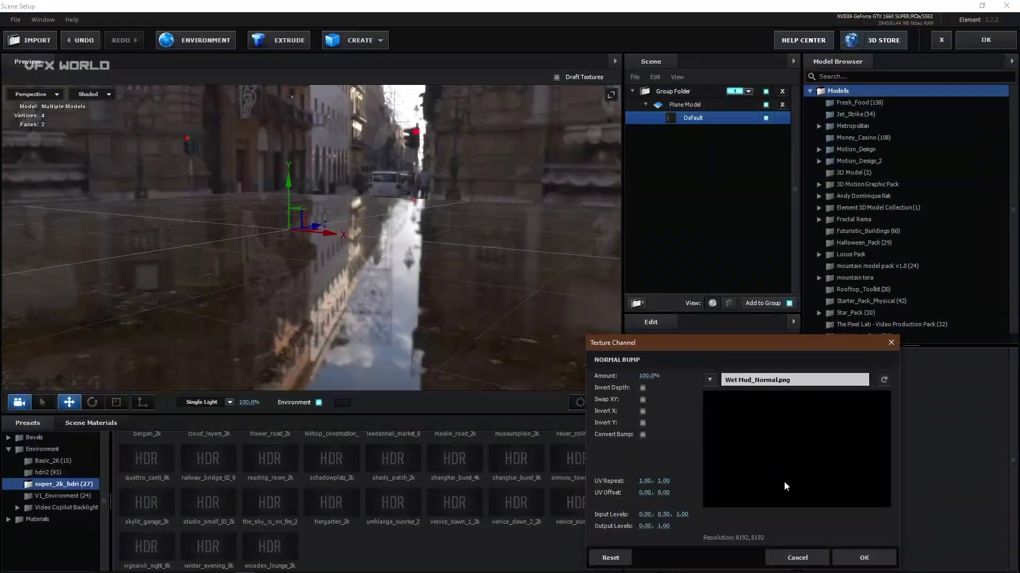
click(862, 557)
drag(391, 301, 403, 336)
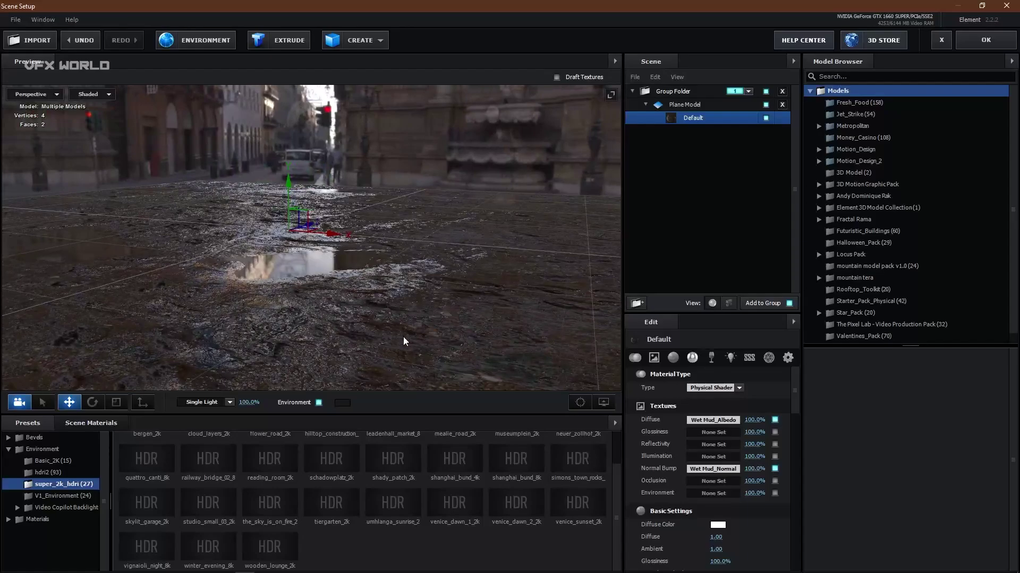
click(723, 106)
right_click(722, 105)
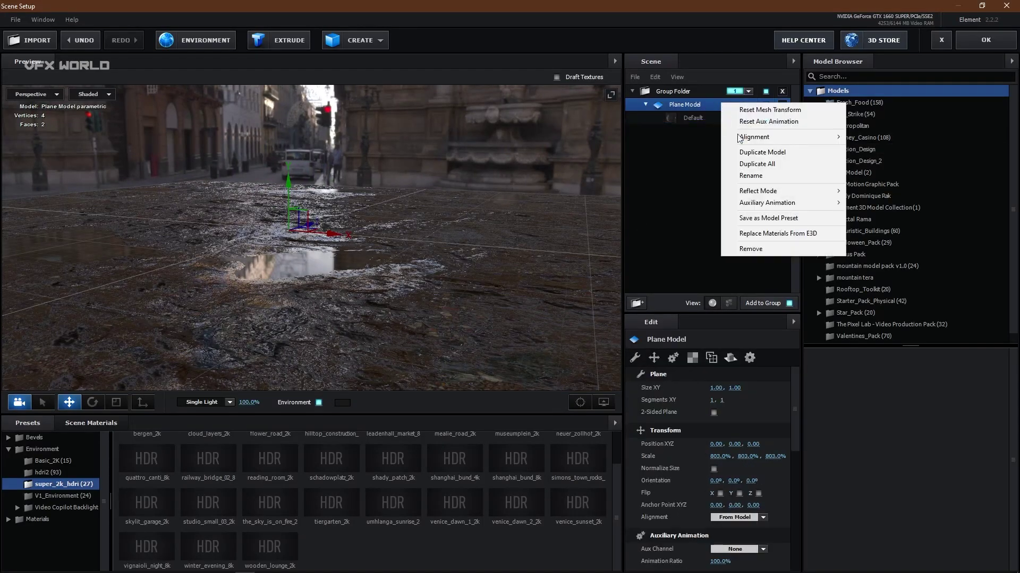
click(871, 212)
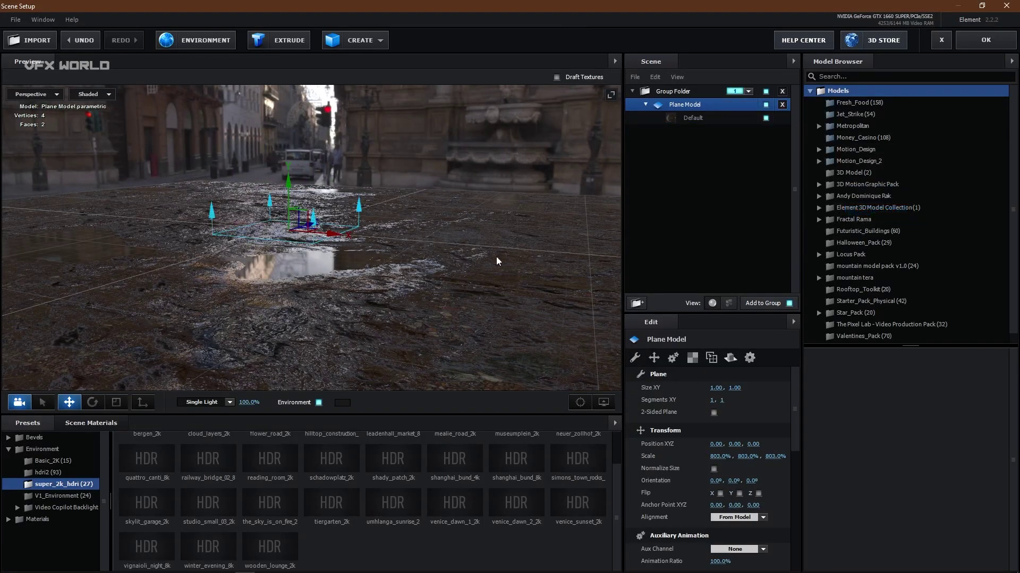
drag(416, 270, 314, 266)
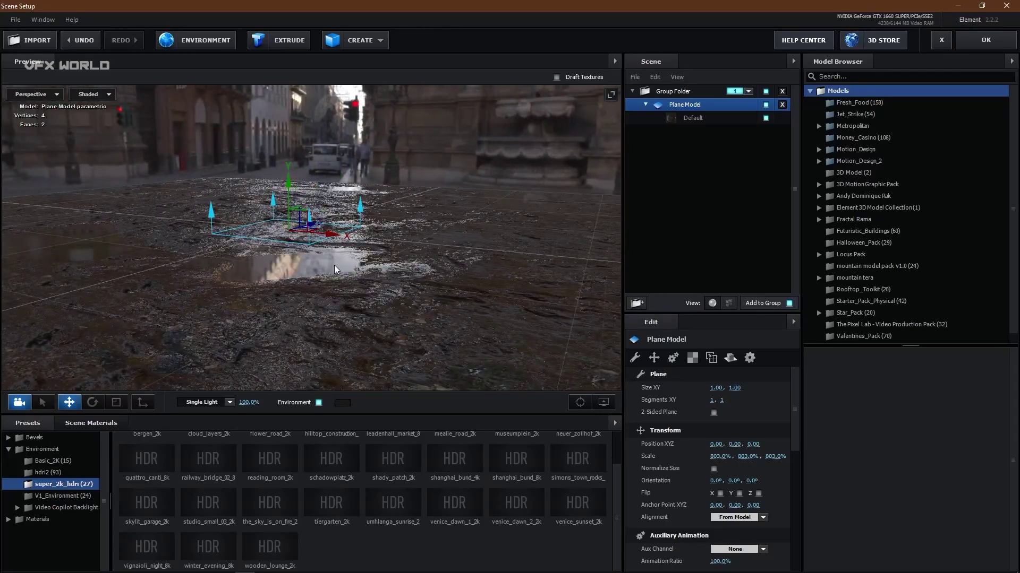
drag(339, 266, 308, 264)
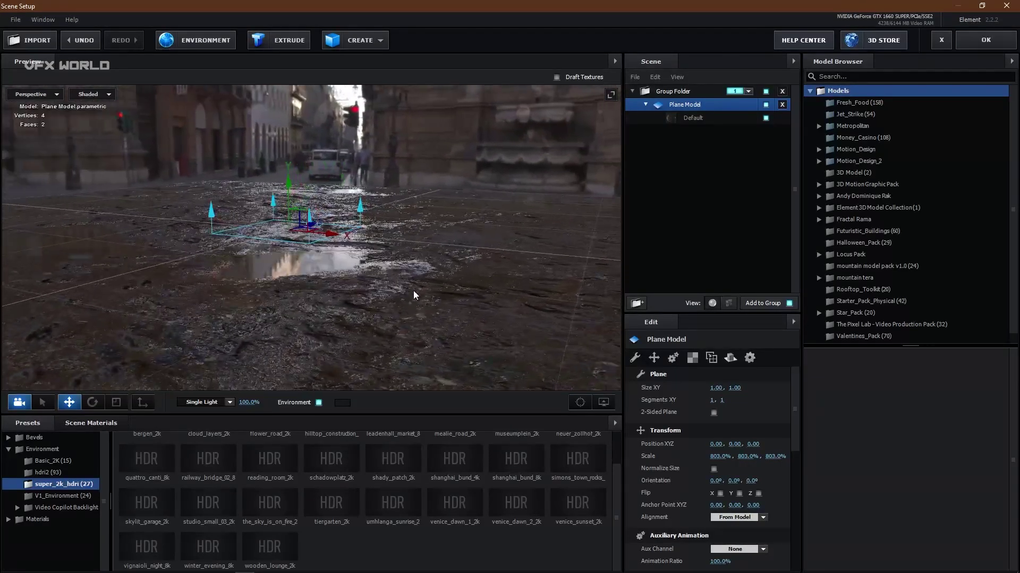
Set the normal bump strength of the plane's Default material to 124%
click(694, 118)
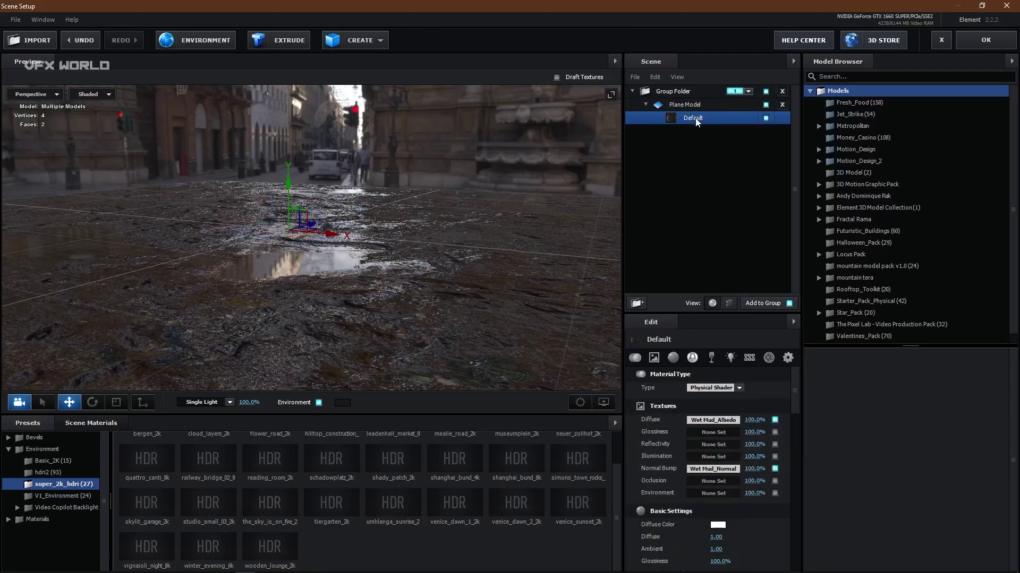
drag(762, 468, 771, 470)
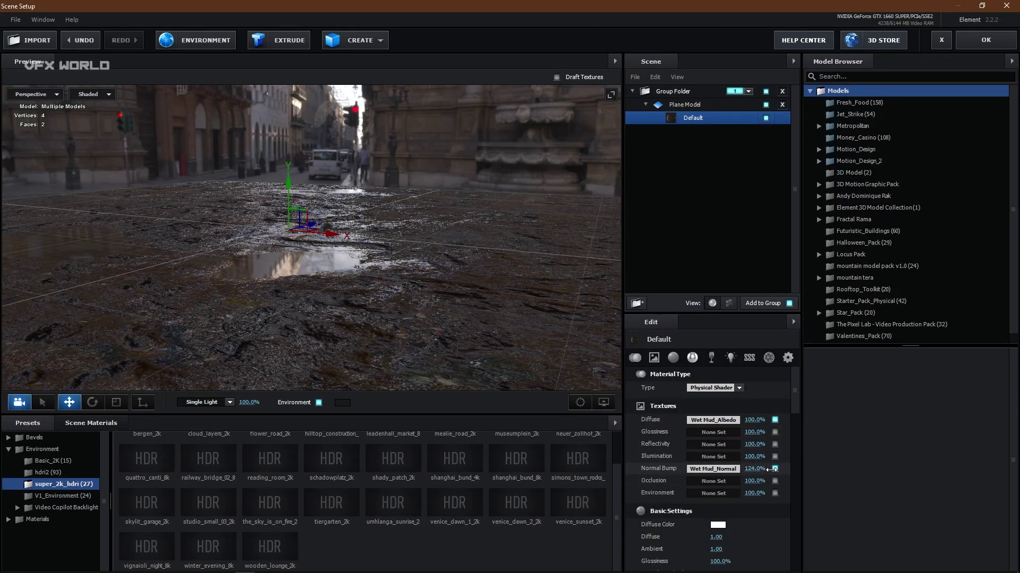
mouse_move(391, 296)
mouse_down()
mouse_move(345, 276)
mouse_move(295, 292)
mouse_move(373, 299)
mouse_up()
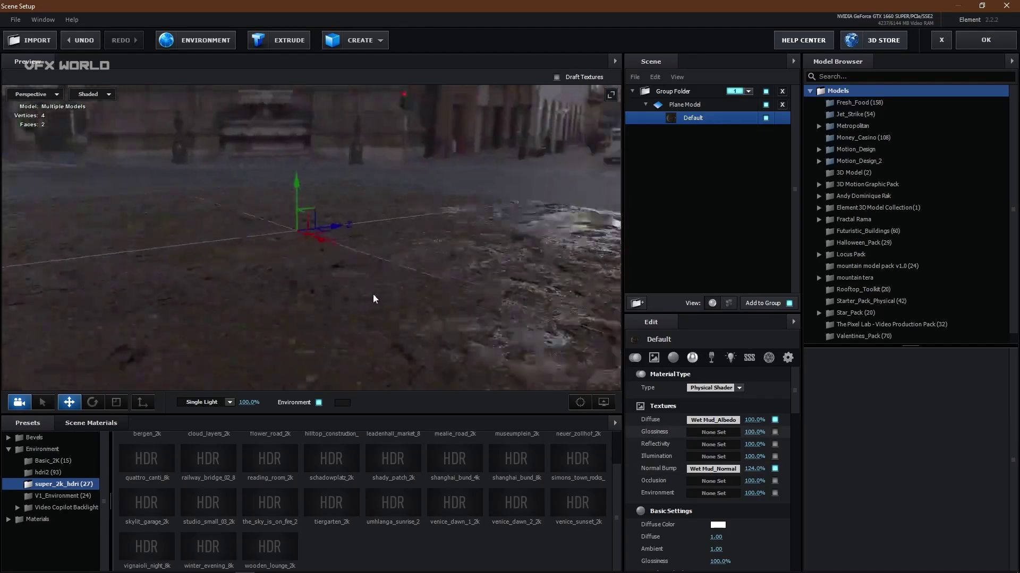
Set the environment texture's brightness to -52%
click(195, 44)
drag(410, 254, 430, 257)
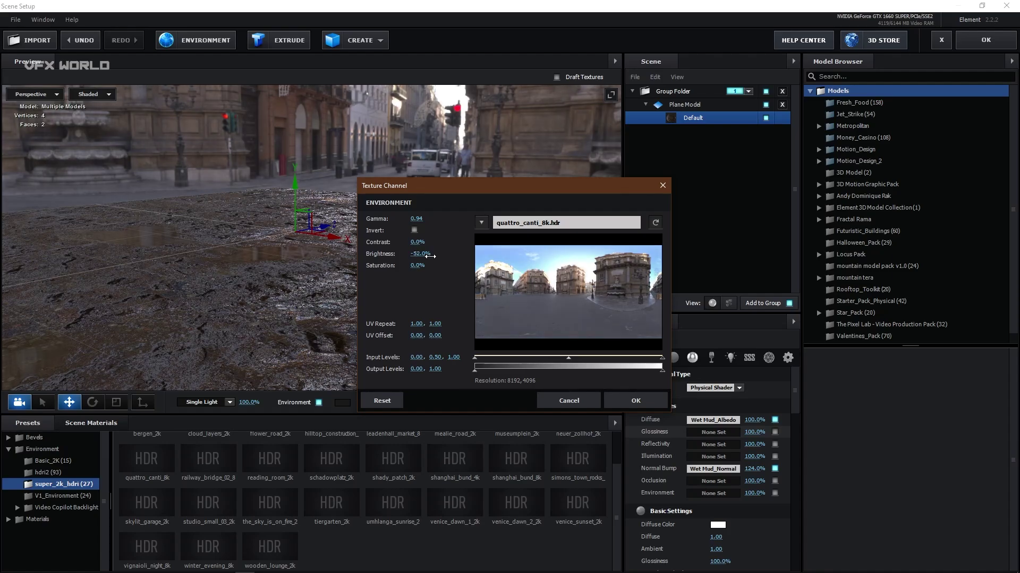
click(636, 399)
drag(498, 327, 395, 329)
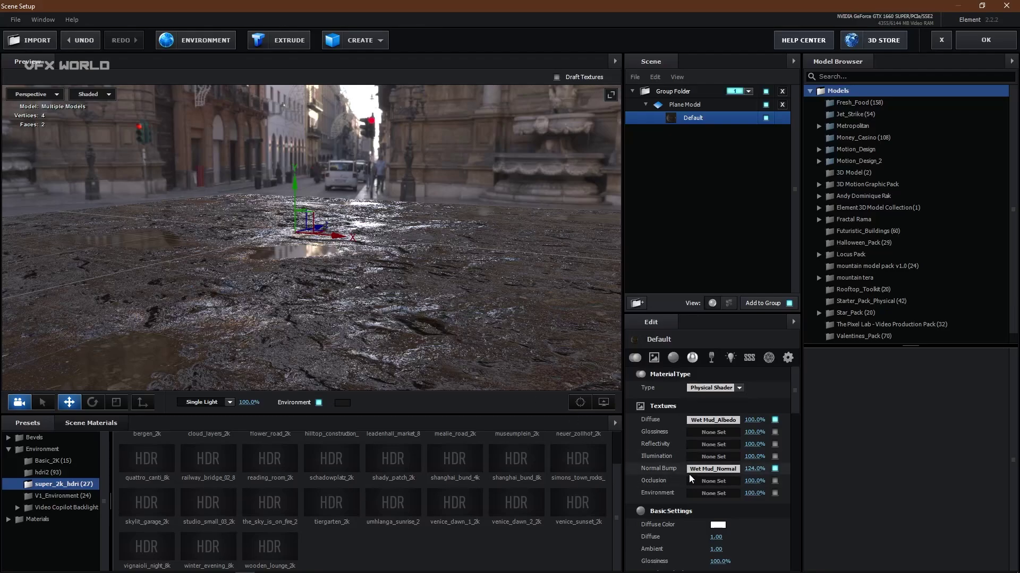
Add the Ground_Assault aircraft from the Jet_Strike model pack to the scene
click(856, 113)
scroll(873, 428, down, 4)
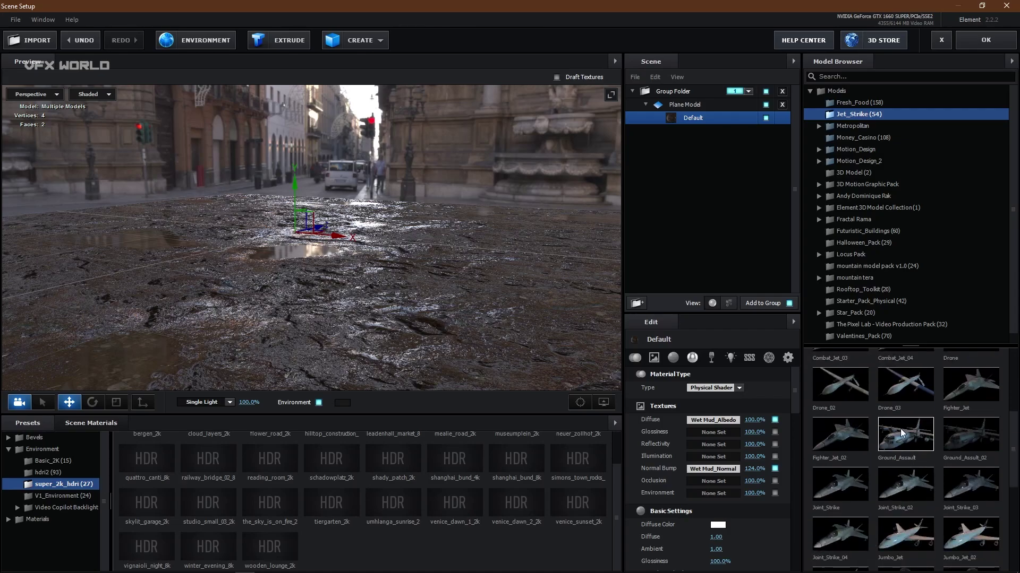
double_click(901, 433)
drag(677, 107, 677, 155)
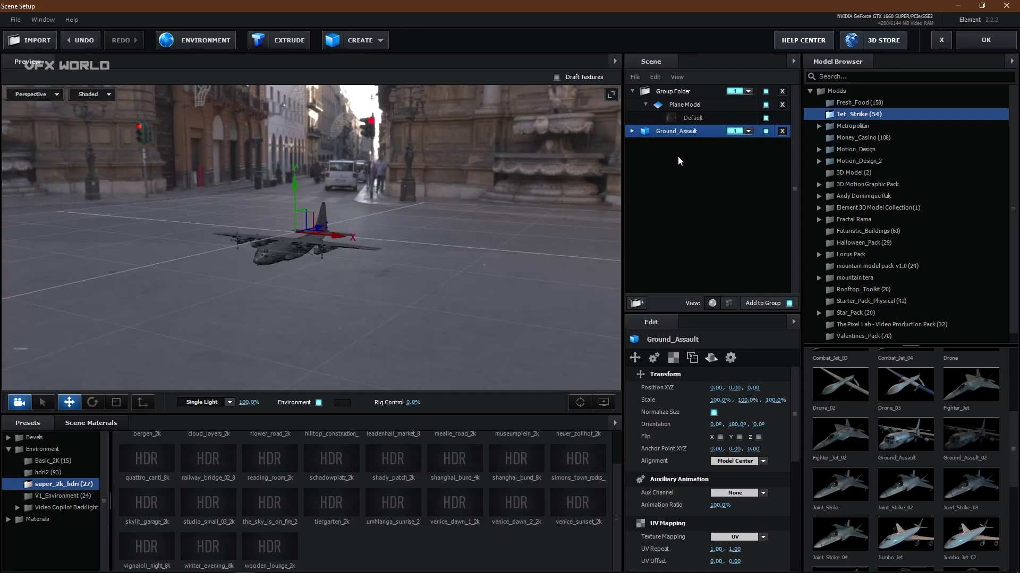
scroll(285, 280, up, 5)
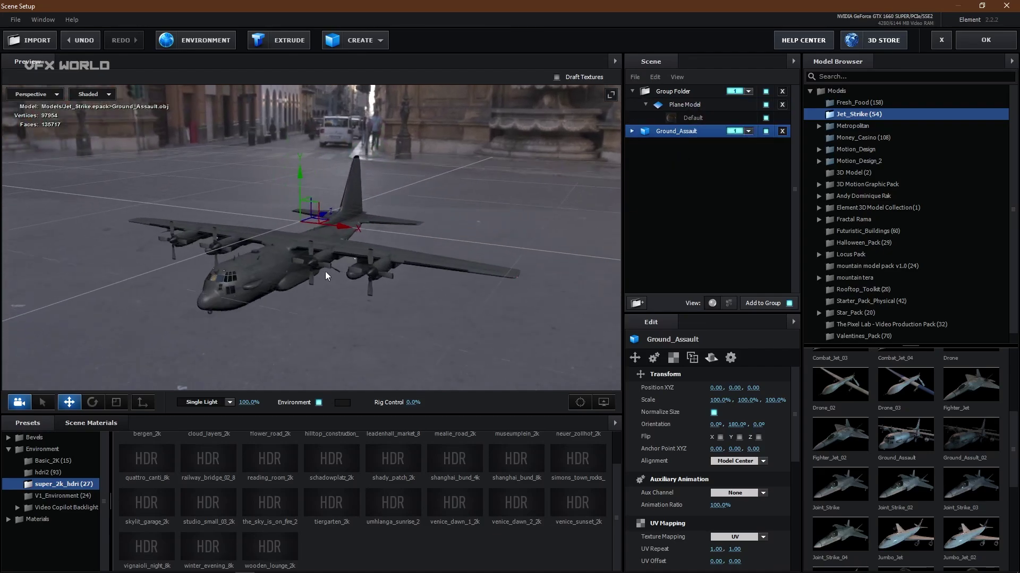
scroll(371, 256, up, 5)
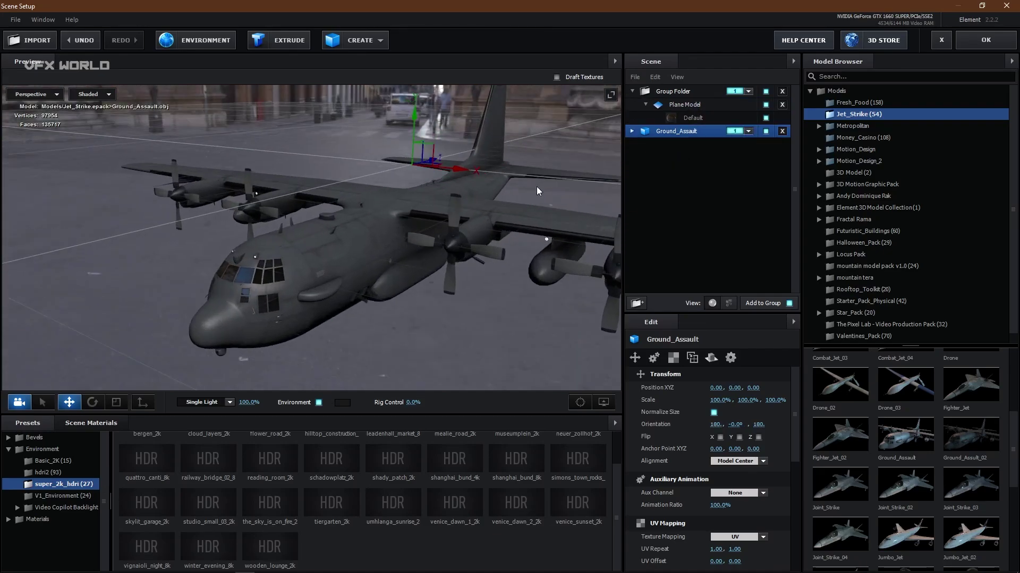
Change the Ground_Assault model's Body and Interior materials to the Physical Shader type
click(631, 131)
click(684, 145)
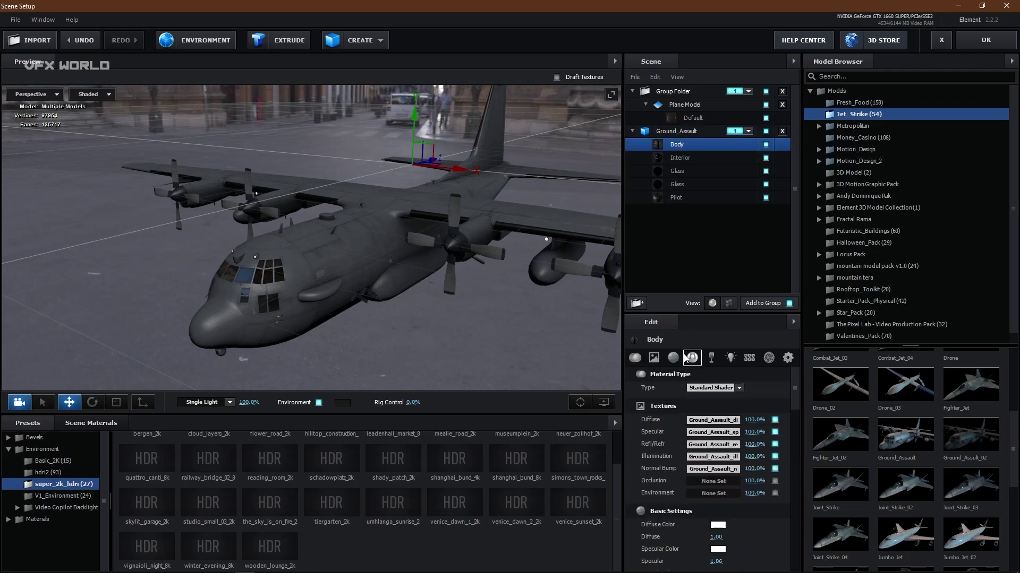
click(670, 157)
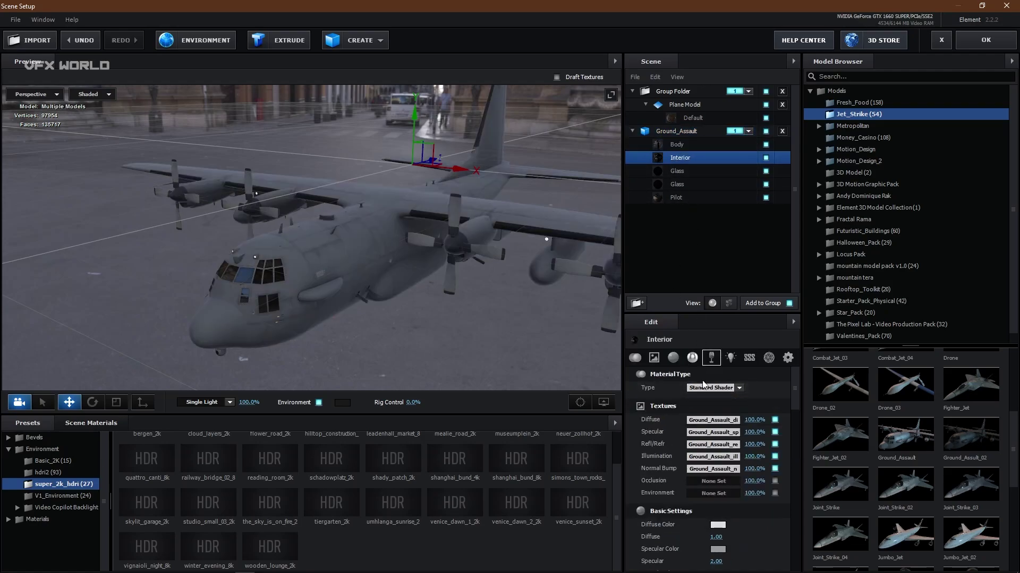
click(721, 387)
click(727, 402)
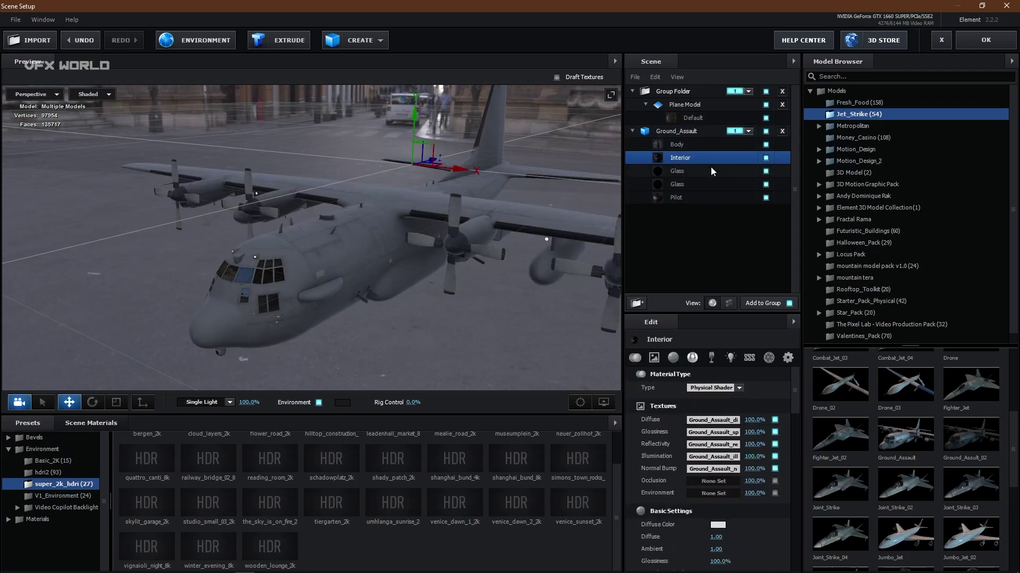
Change both Glass materials and the Pilot material of the aircraft to the Physical Shader type
click(710, 168)
click(722, 388)
click(727, 402)
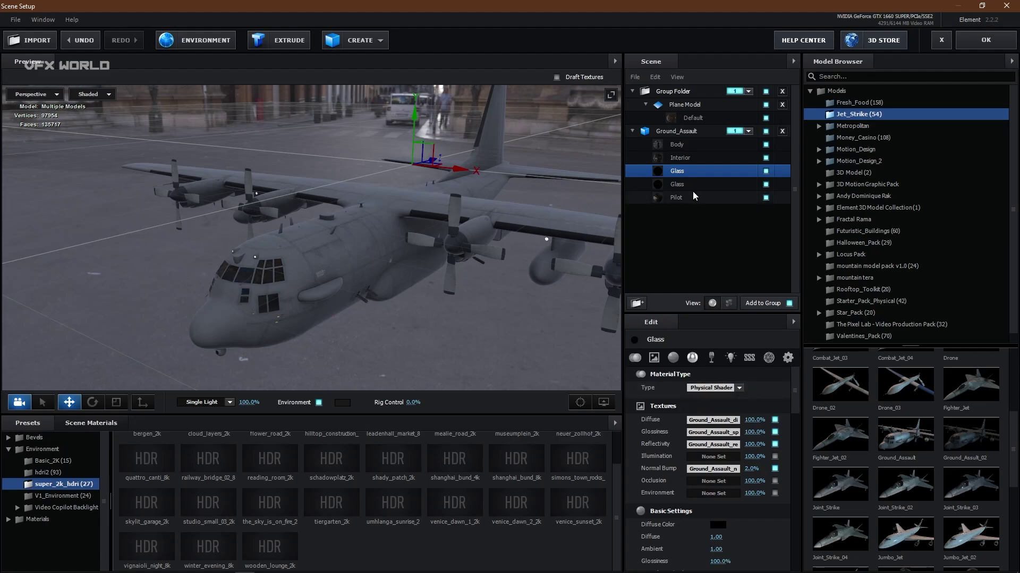
click(693, 184)
click(710, 197)
click(721, 387)
click(726, 402)
Set the input levels of the aircraft Body material's glossiness texture to 0.00, 0.47, 0.26
drag(330, 228, 313, 227)
scroll(313, 225, up, 5)
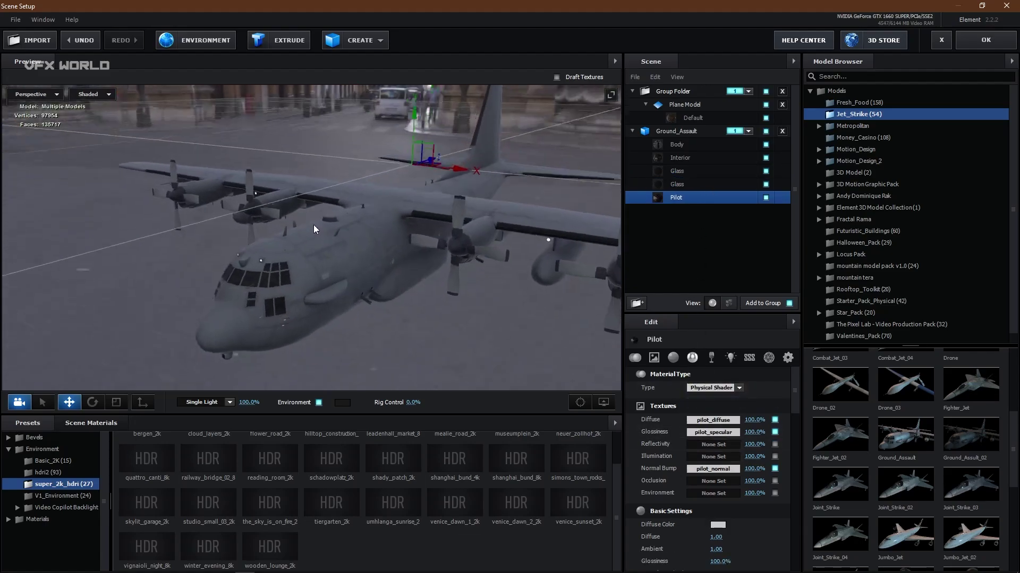
click(390, 245)
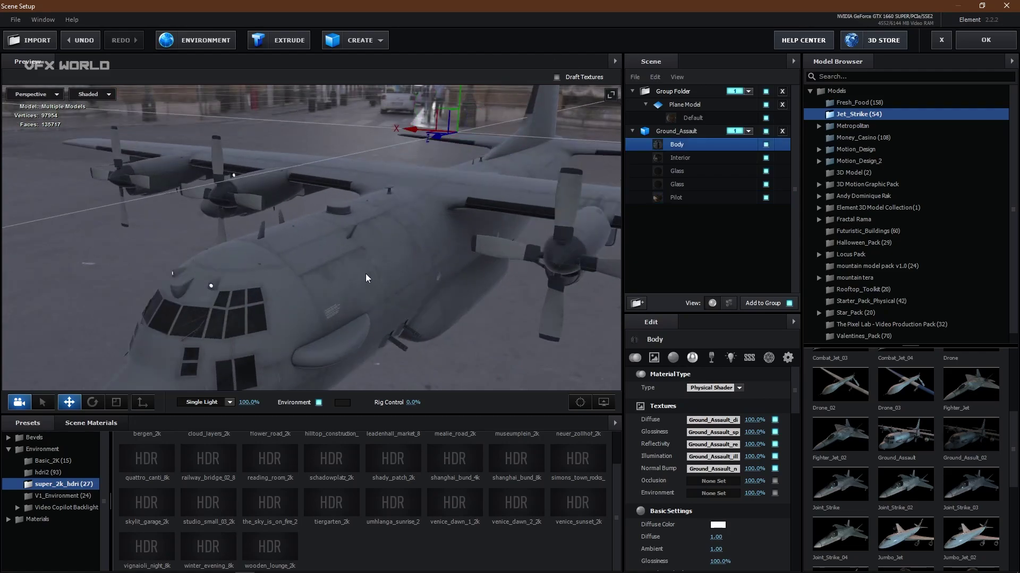
click(712, 431)
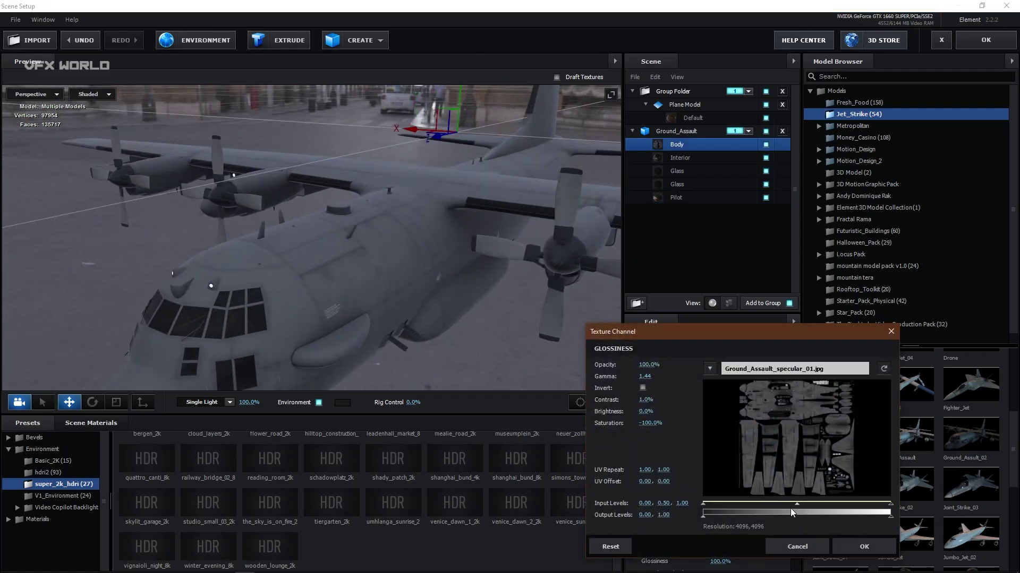
drag(795, 508, 730, 505)
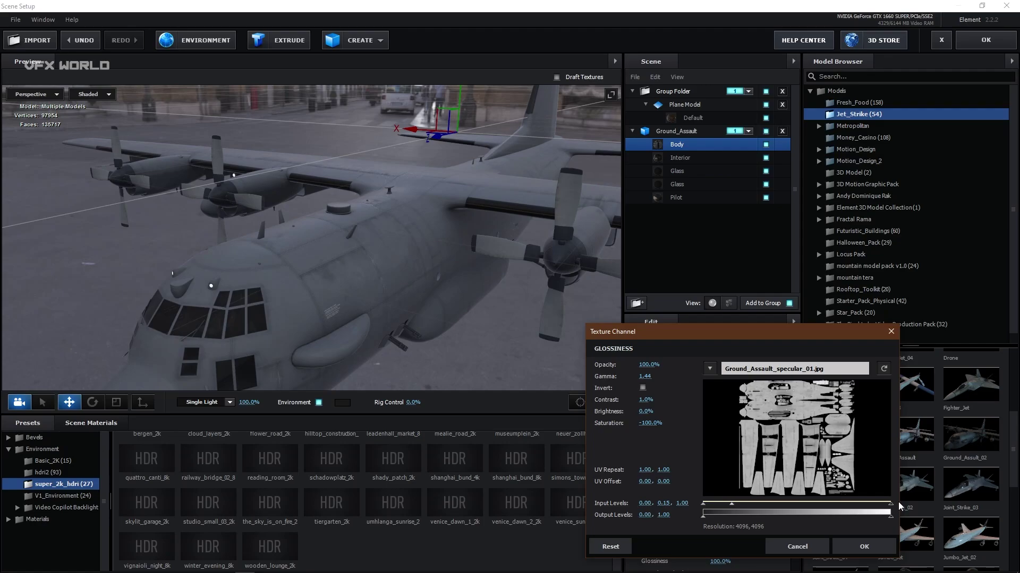
drag(890, 507, 729, 513)
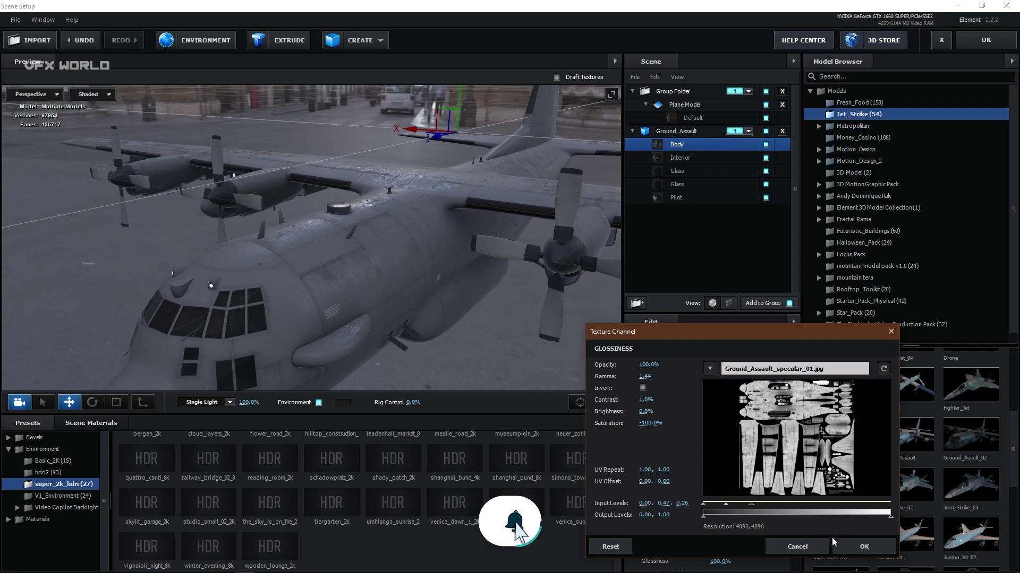
click(858, 545)
Set the input levels of the Body material's reflectivity texture to 0.00, 0.32, 0.39
click(714, 445)
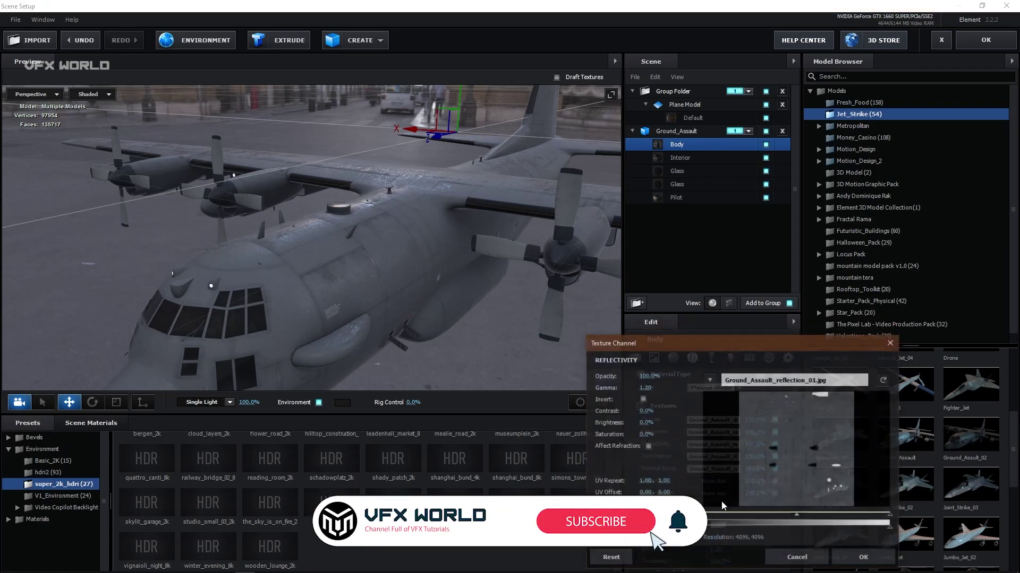
drag(794, 515, 752, 514)
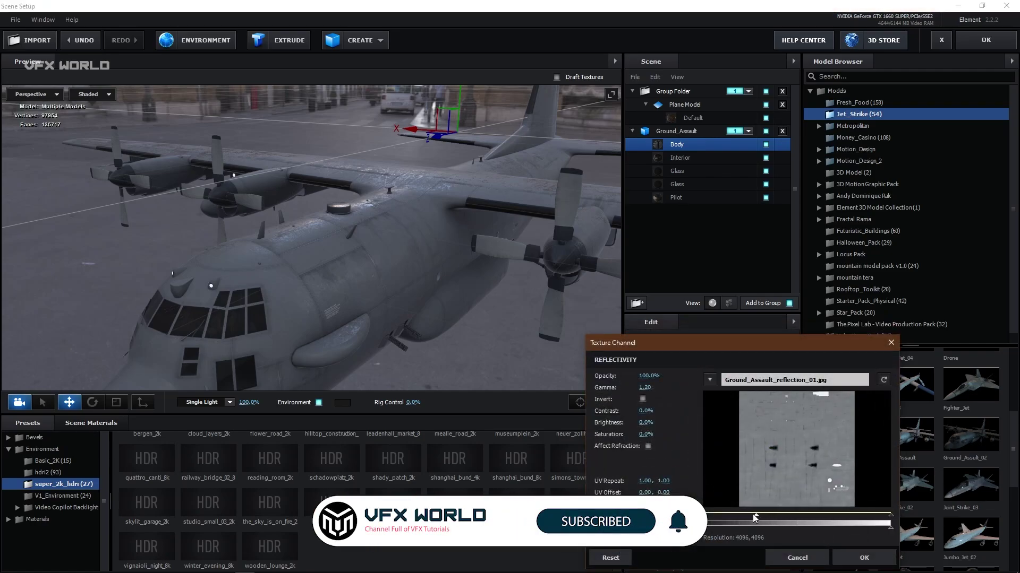
drag(887, 516, 737, 516)
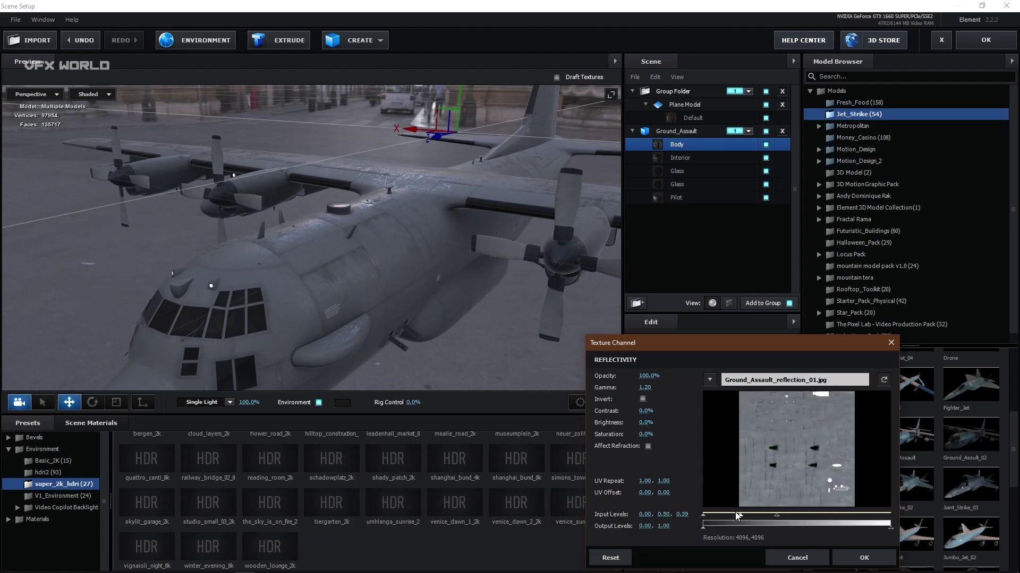
click(864, 557)
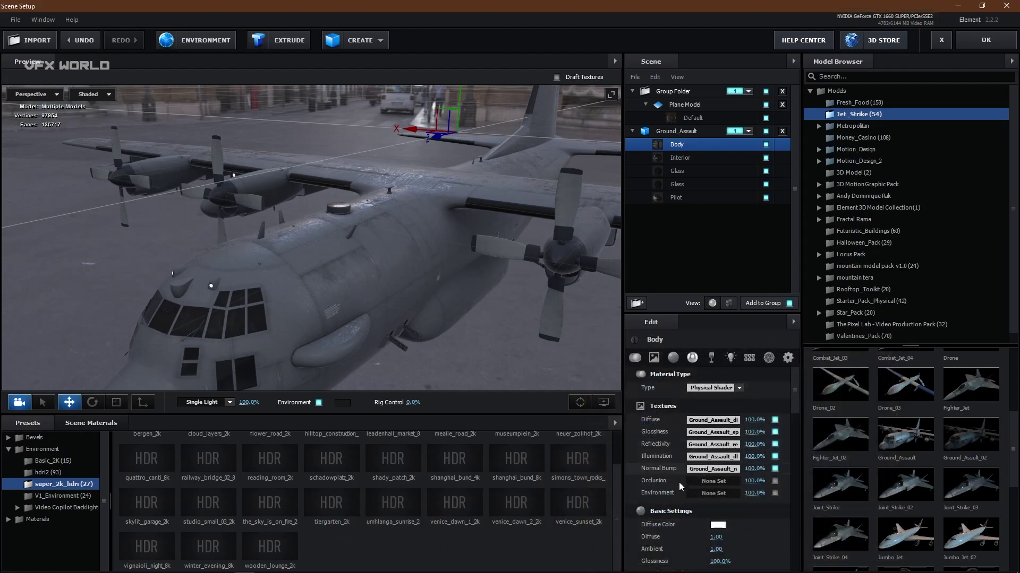
Raise the Body material's reflectivity intensity to 100%
mouse_move(394, 244)
mouse_down()
mouse_move(388, 258)
mouse_move(393, 244)
mouse_up()
scroll(699, 456, down, 2)
scroll(699, 452, down, 6)
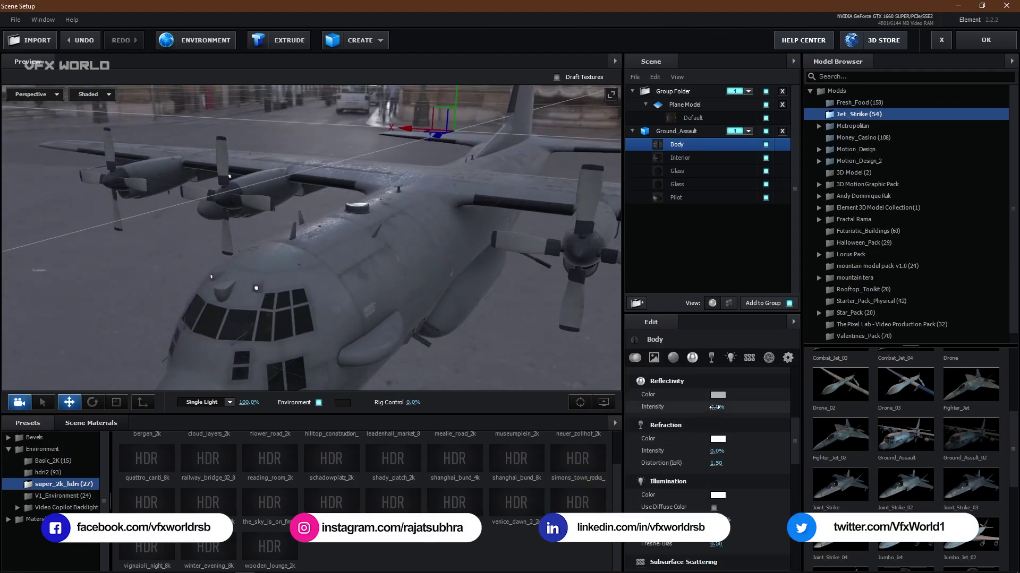
drag(714, 407, 797, 402)
drag(455, 288, 468, 313)
Adjust the Body material's reflectivity texture input levels to 0.00, 0.48, 0.44
scroll(679, 441, up, 4)
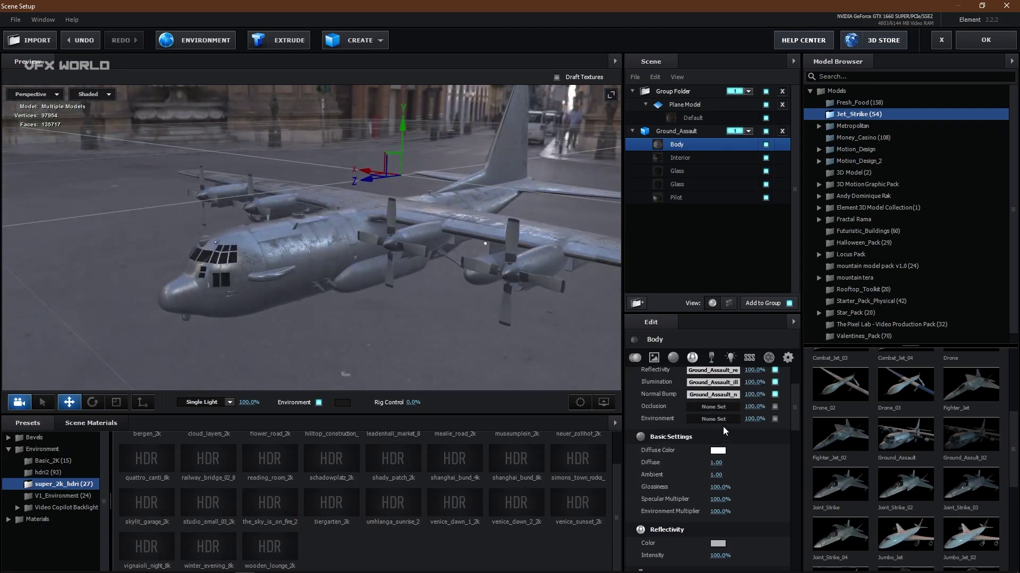
scroll(722, 431, up, 2)
click(715, 441)
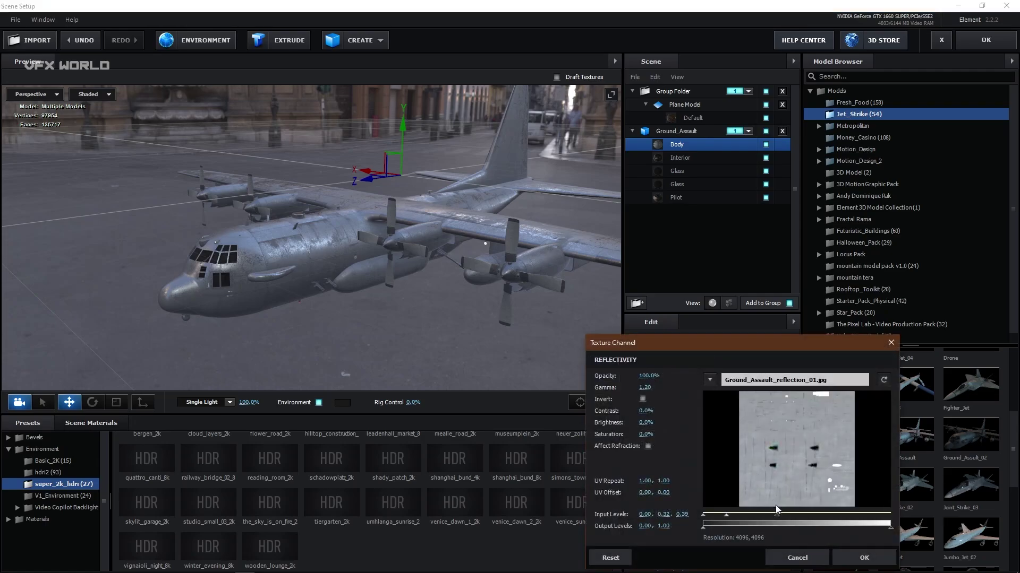
drag(779, 514, 745, 518)
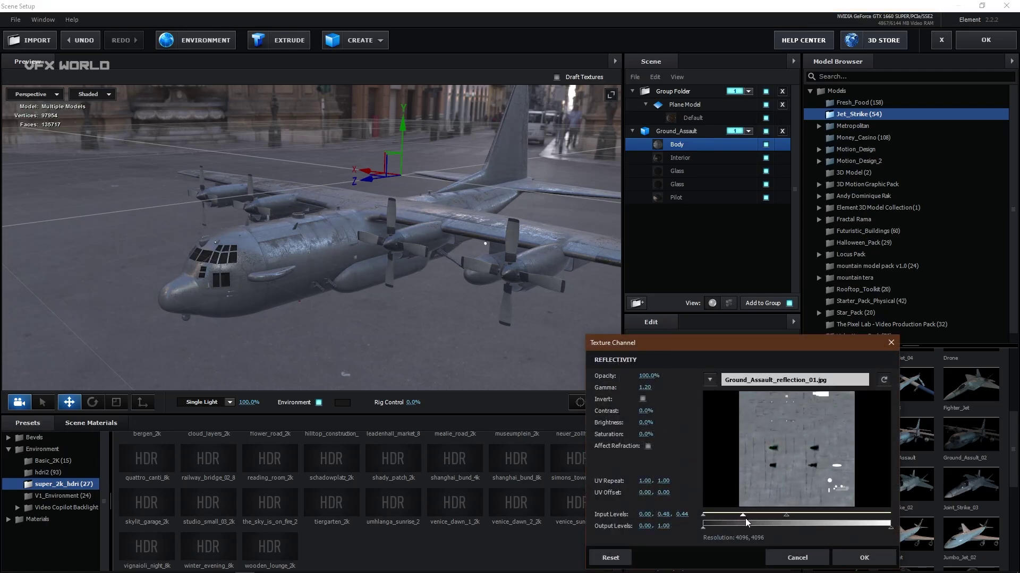
click(864, 558)
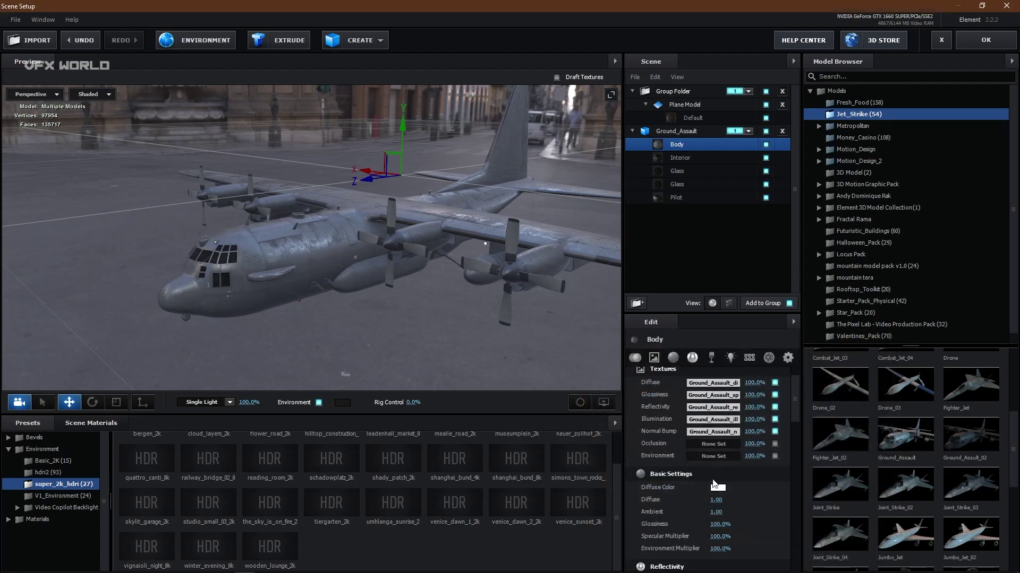
Darken the Body material's diffuse color to a mid grey
click(717, 487)
mouse_move(635, 461)
mouse_down()
mouse_move(614, 501)
mouse_move(609, 490)
mouse_up()
click(801, 558)
drag(467, 334, 320, 257)
drag(402, 285, 491, 274)
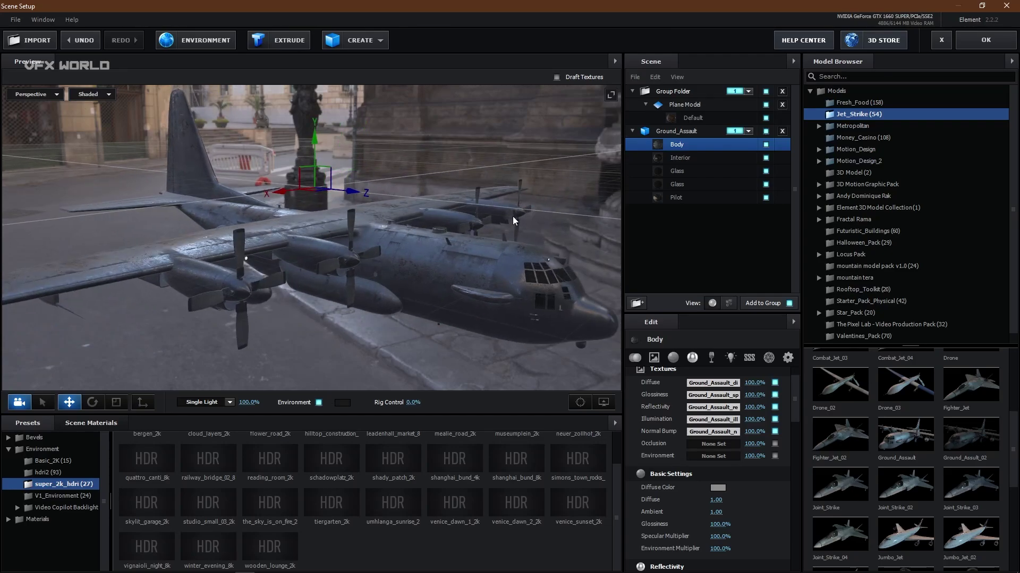
Place the Ground_Assault model in its own new group folder and assign that folder to group 2
click(632, 131)
drag(674, 134, 661, 239)
click(641, 303)
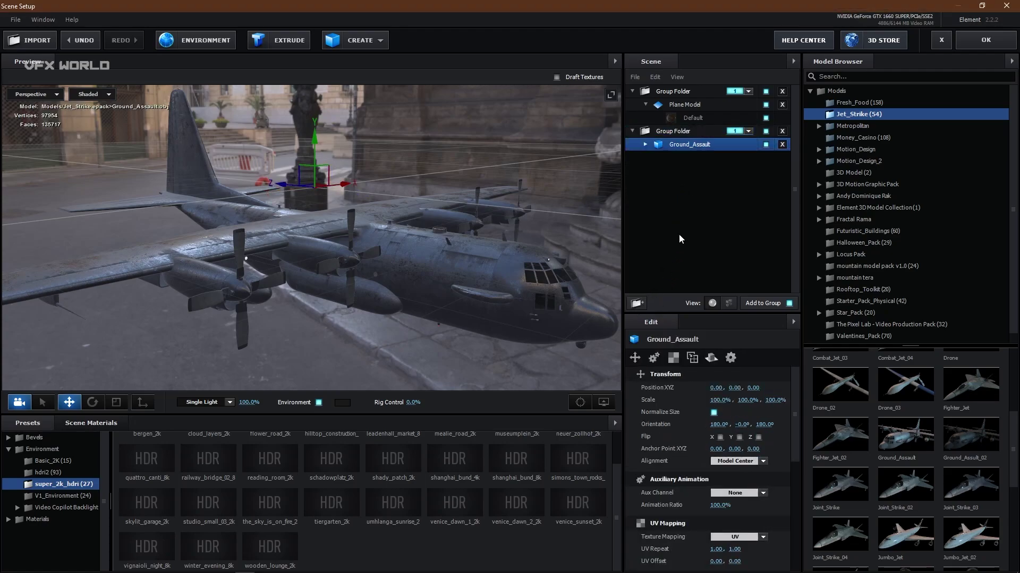
click(696, 135)
click(732, 131)
click(743, 148)
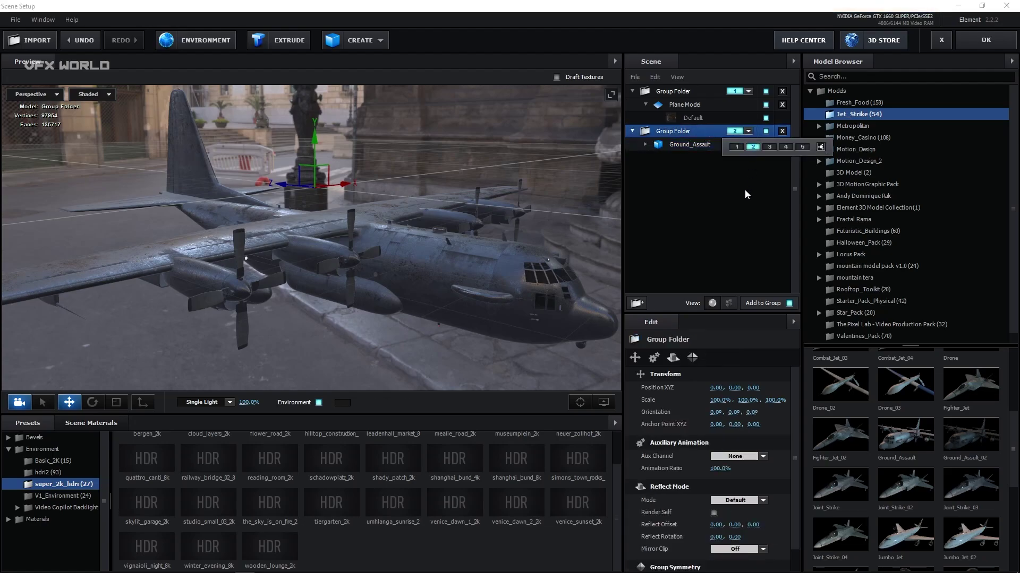
Duplicate the Ground_Assault model and rename the upper copy in the scene list to "blades"
click(690, 147)
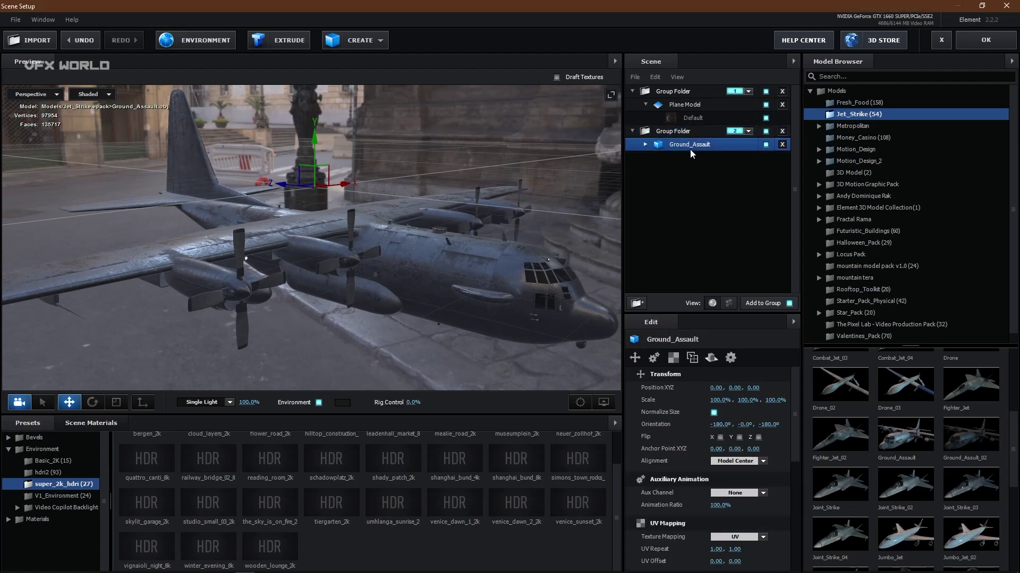
right_click(689, 149)
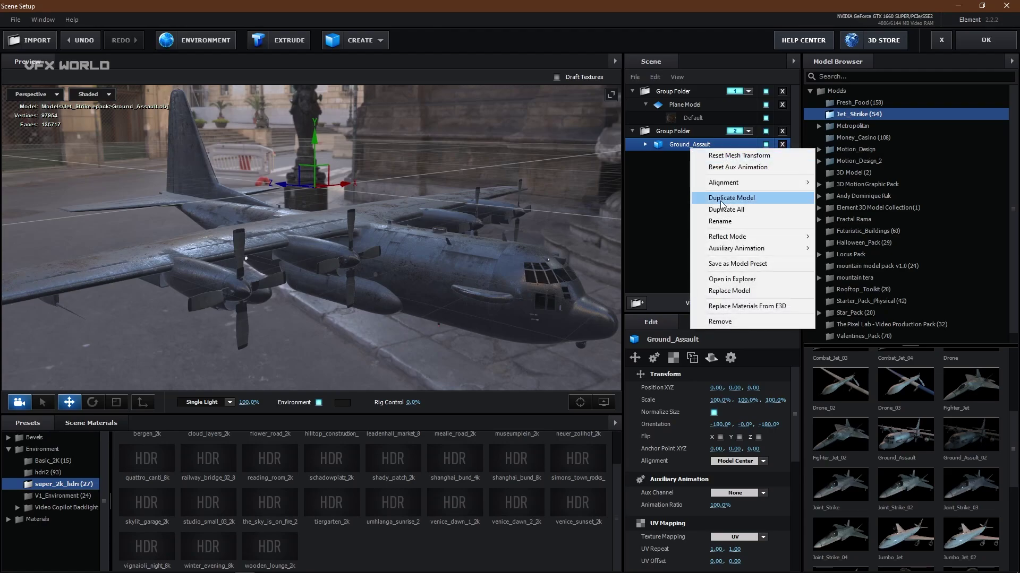
click(730, 198)
right_click(713, 146)
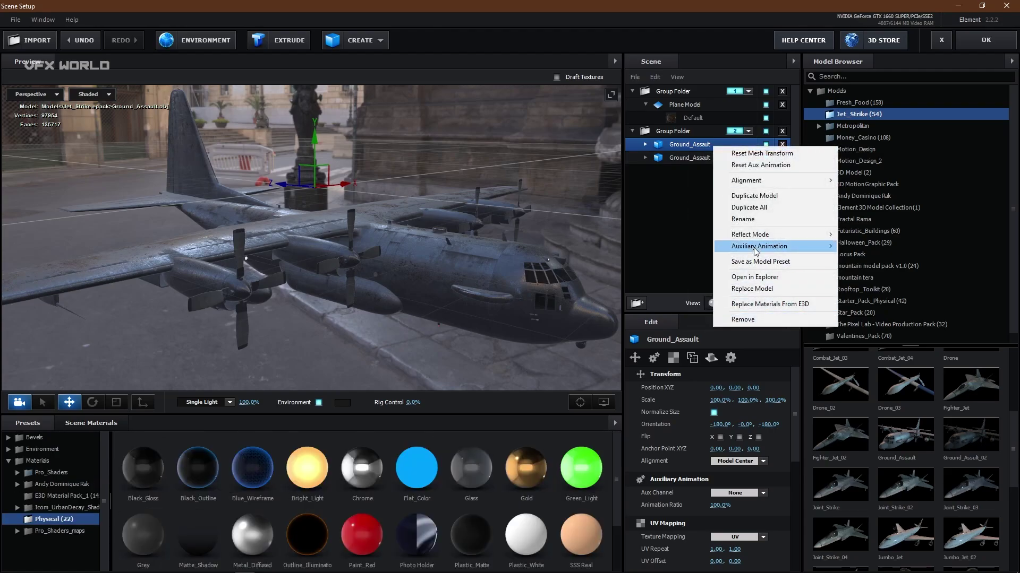
click(750, 217)
text(blades)
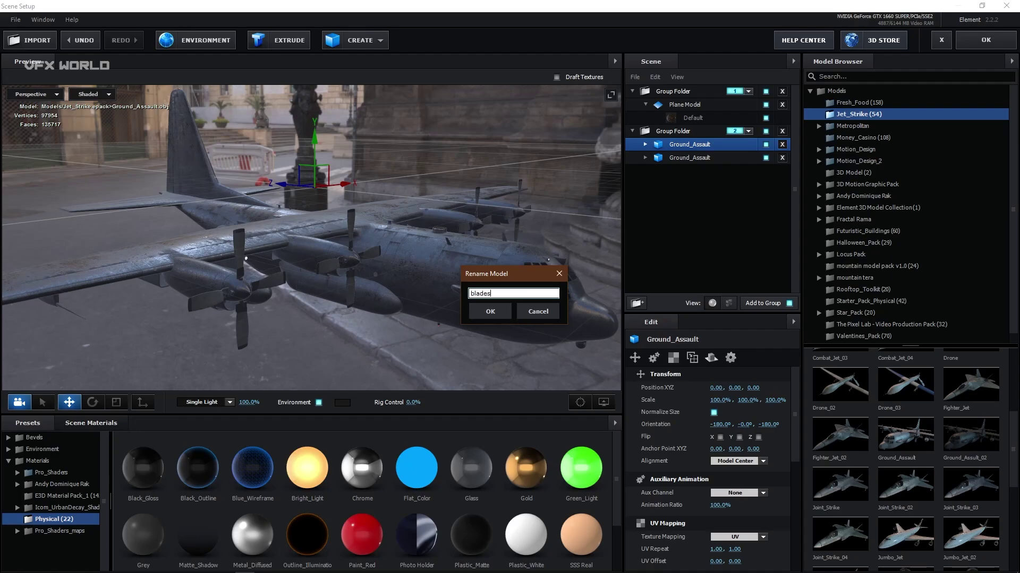
key(Return)
Expand the blades model in the scene list and hide the original Ground_Assault model
drag(395, 274, 481, 277)
click(645, 145)
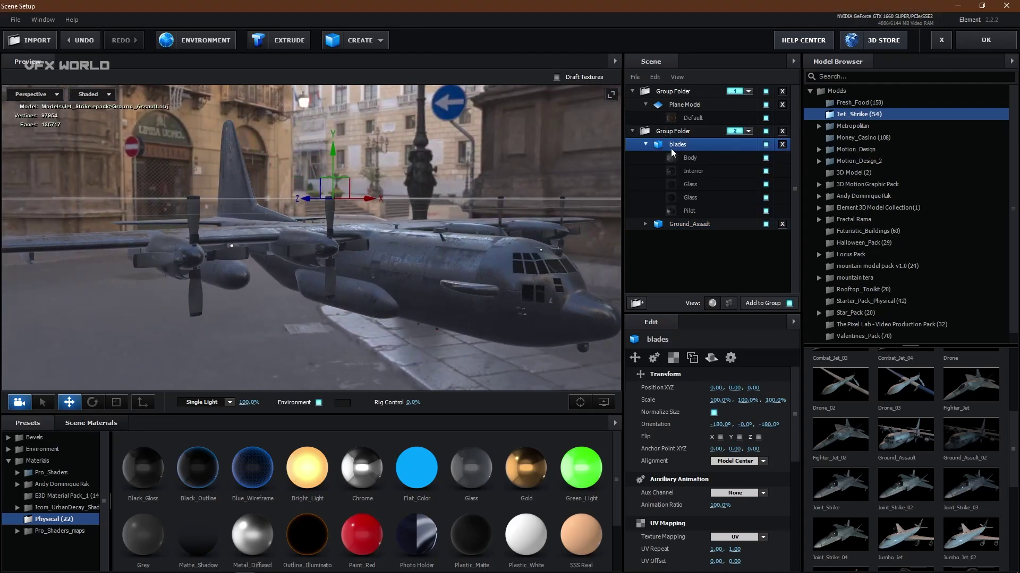
click(766, 224)
drag(505, 315, 502, 193)
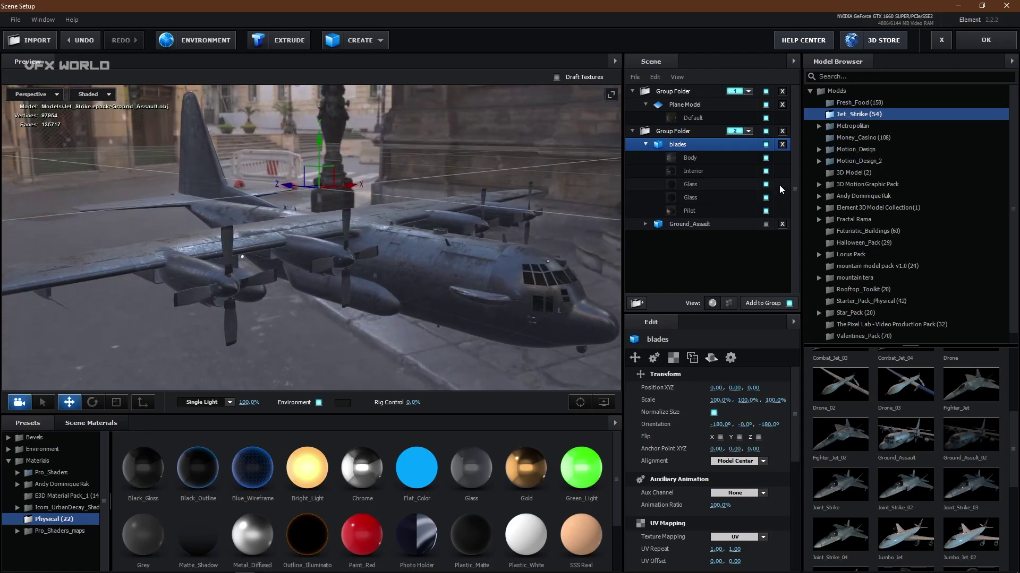
List the blades model by mesh parts and show only R_Propeller_01, R_Propeller_02, L_Propeller_01 and L_Propeller_02, hiding all its other parts
click(728, 303)
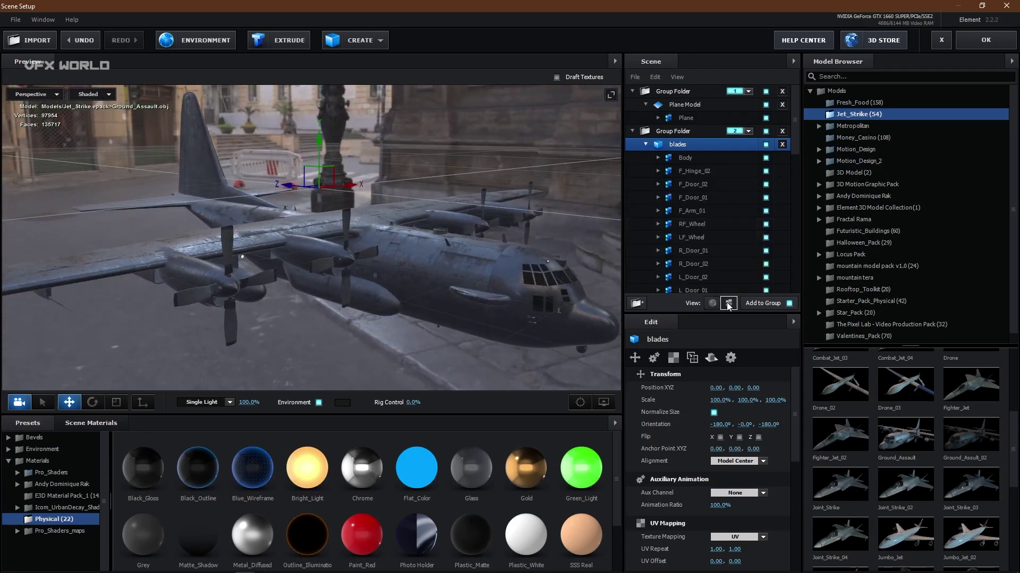
scroll(716, 236, down, 10)
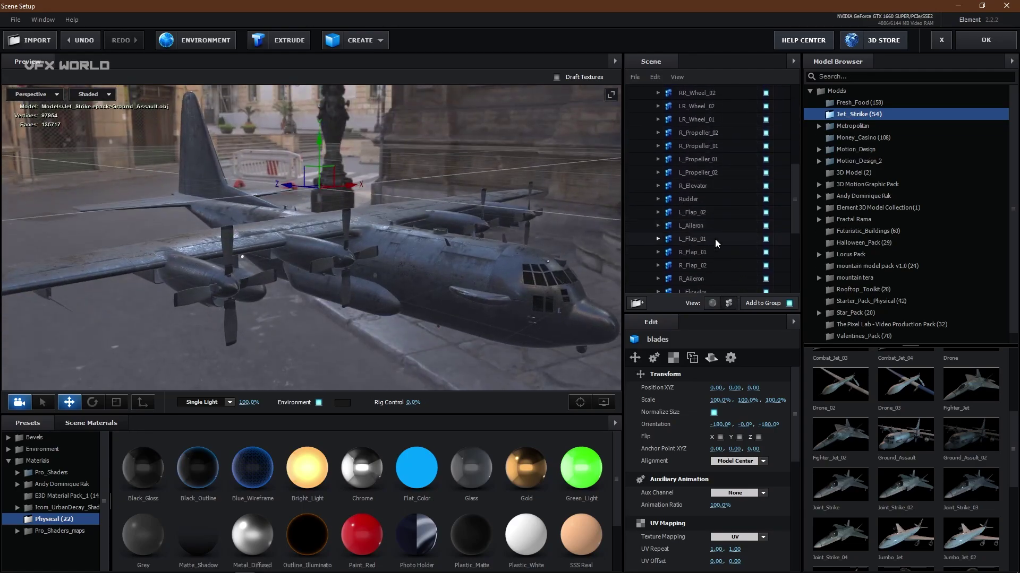
scroll(715, 239, up, 5)
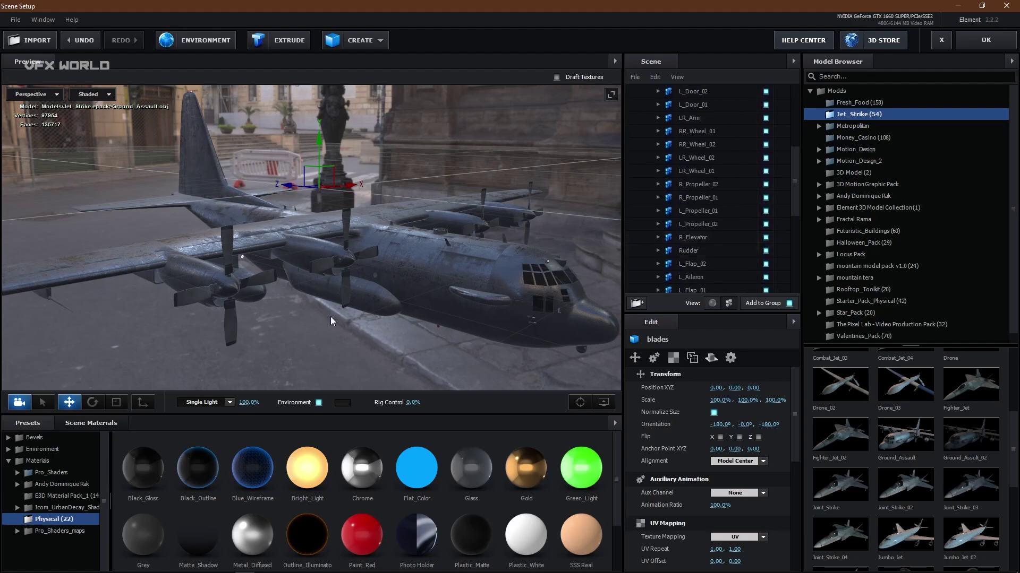
click(706, 223)
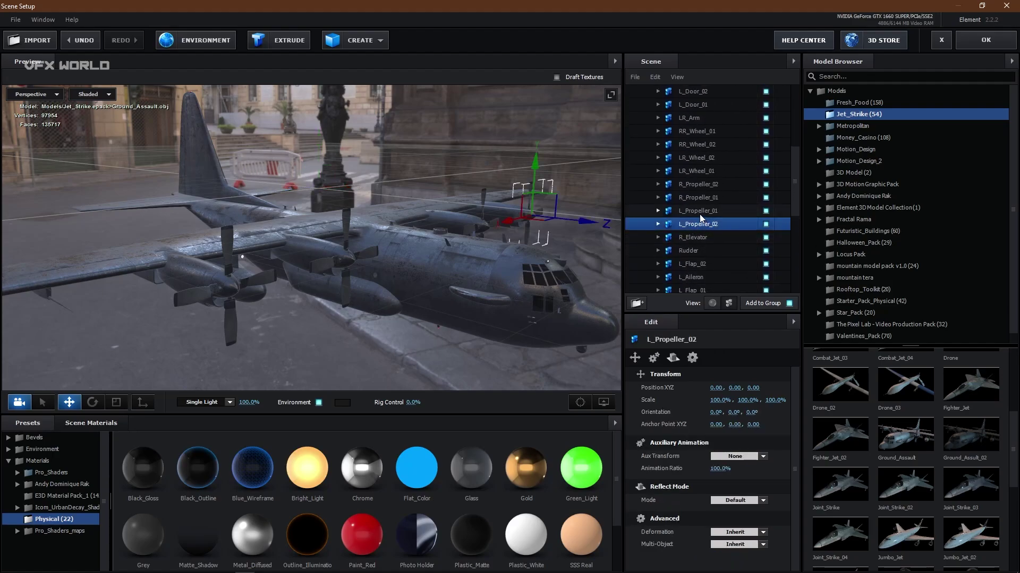
click(693, 196)
click(698, 184)
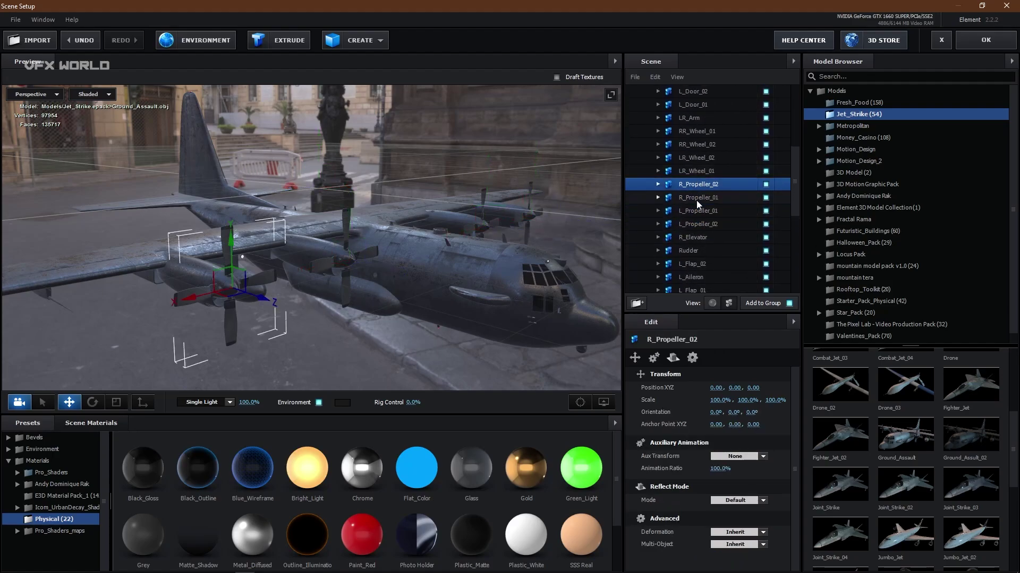
ctrl+click(696, 224)
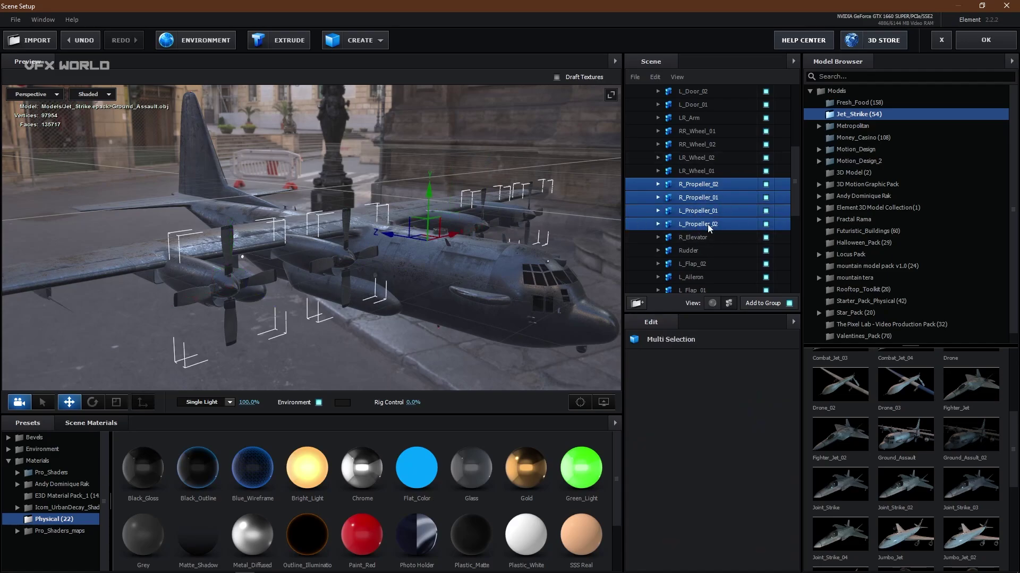
click(766, 197)
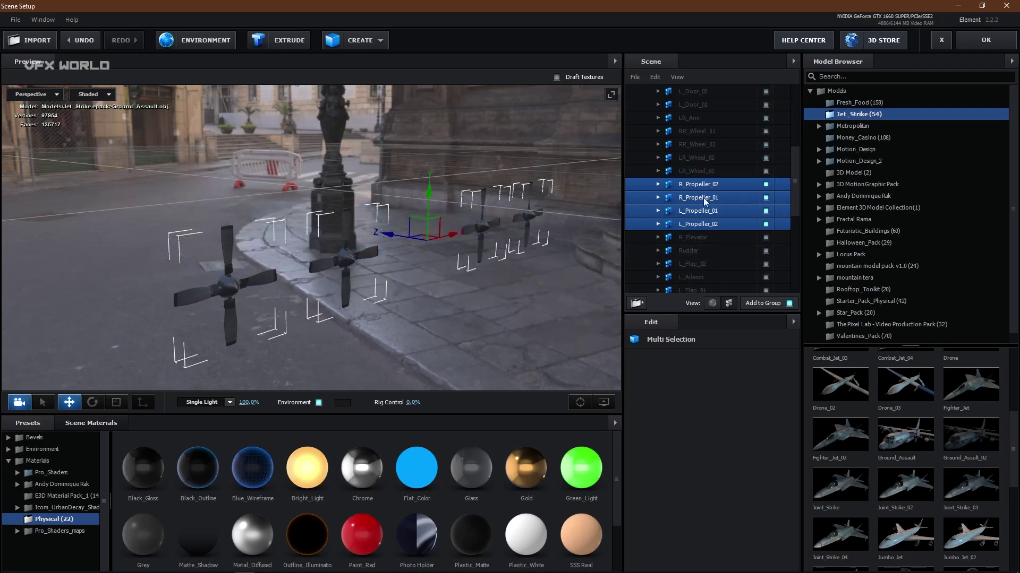
Look through the blades model's part list, collapse it, select the model and examine its four propellers from different angles
scroll(492, 272, up, 1)
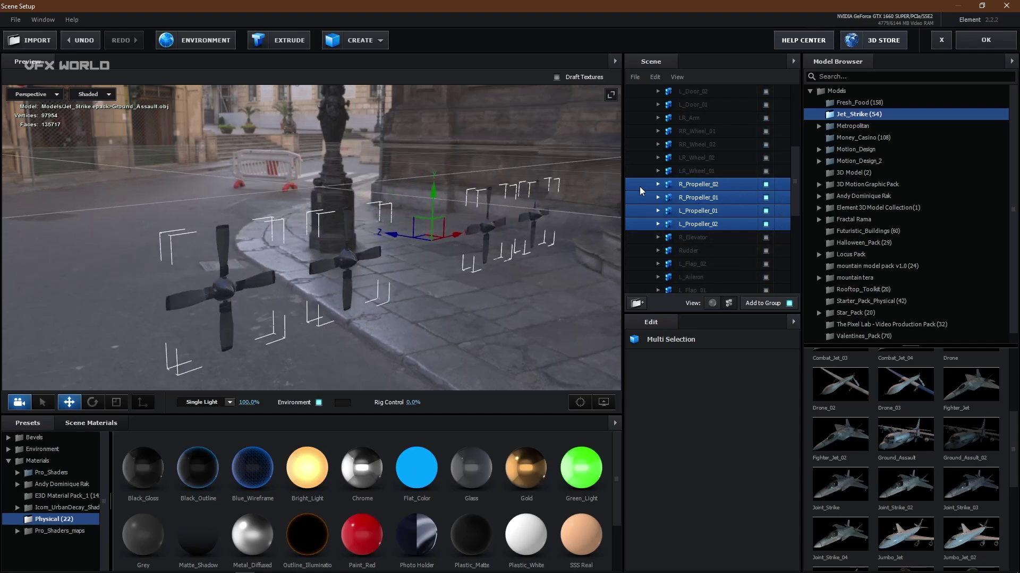
scroll(690, 163, up, 5)
scroll(696, 171, down, 5)
scroll(700, 212, up, 2)
scroll(707, 239, down, 4)
scroll(713, 200, up, 2)
scroll(711, 196, up, 2)
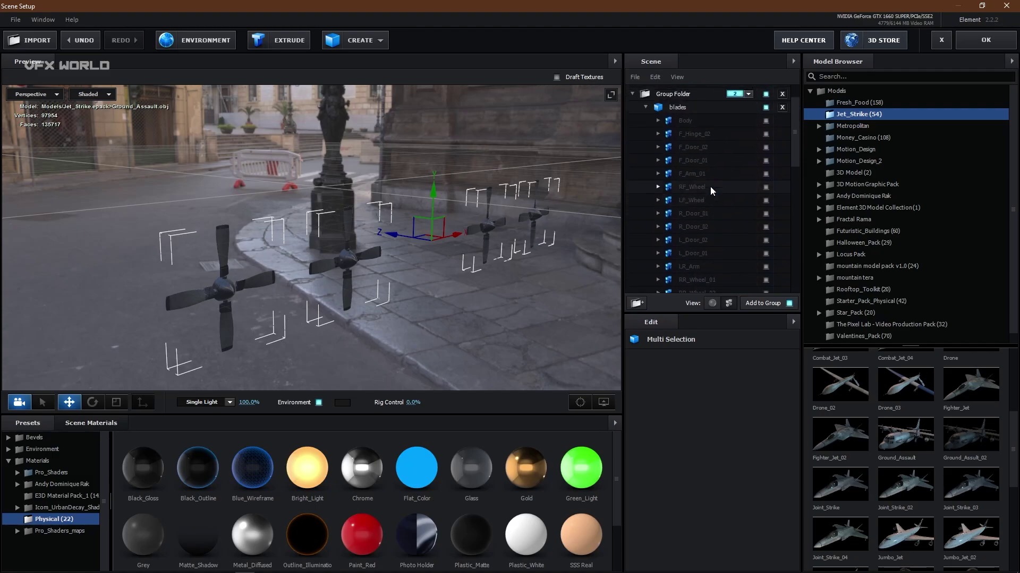
scroll(657, 149, up, 1)
click(645, 145)
click(690, 144)
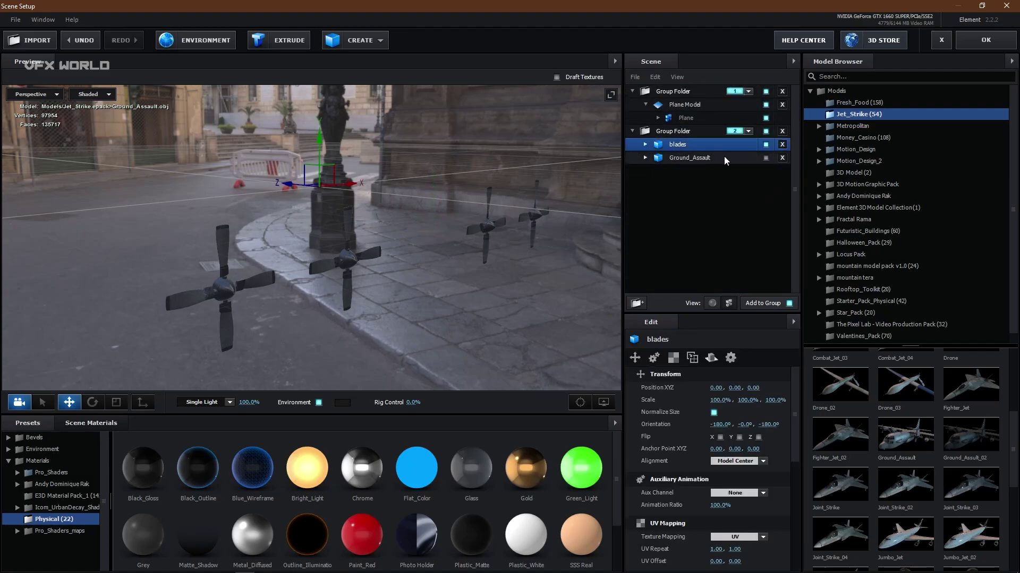
mouse_move(549, 276)
mouse_down()
mouse_move(480, 273)
mouse_move(568, 263)
mouse_move(566, 272)
mouse_up()
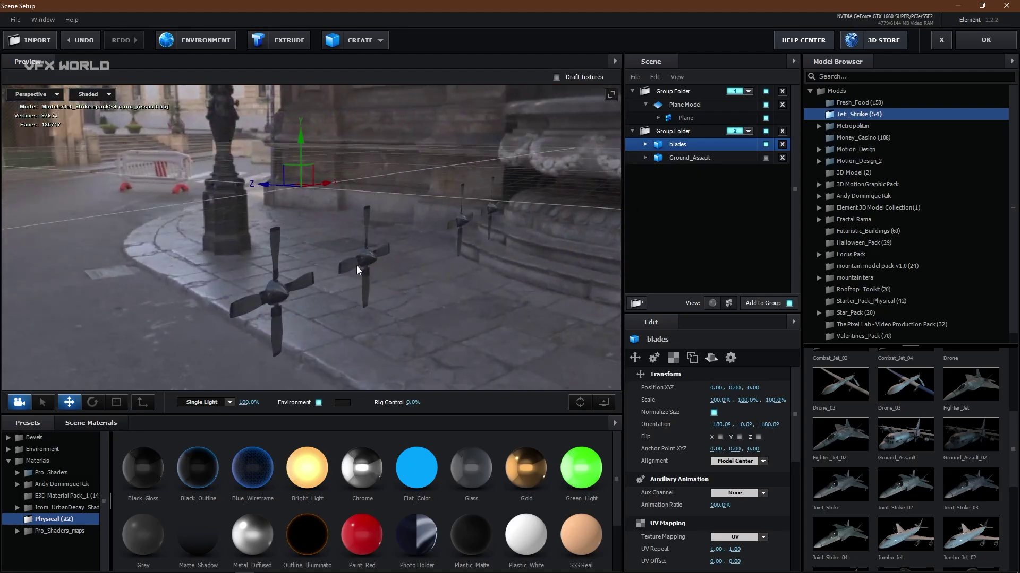
drag(428, 265, 414, 281)
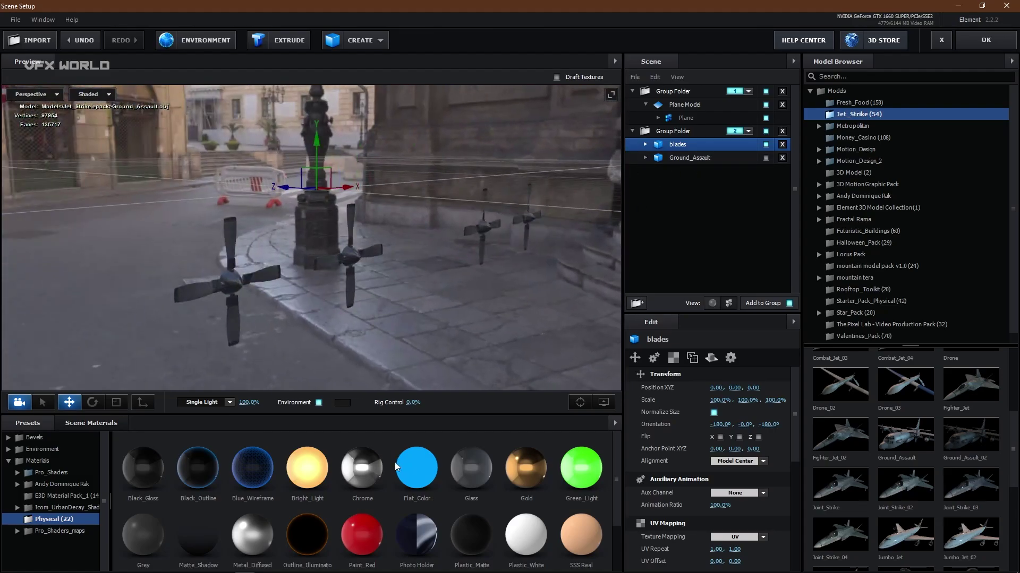
Hide the blades model and show the Ground_Assault model again
click(765, 145)
click(765, 158)
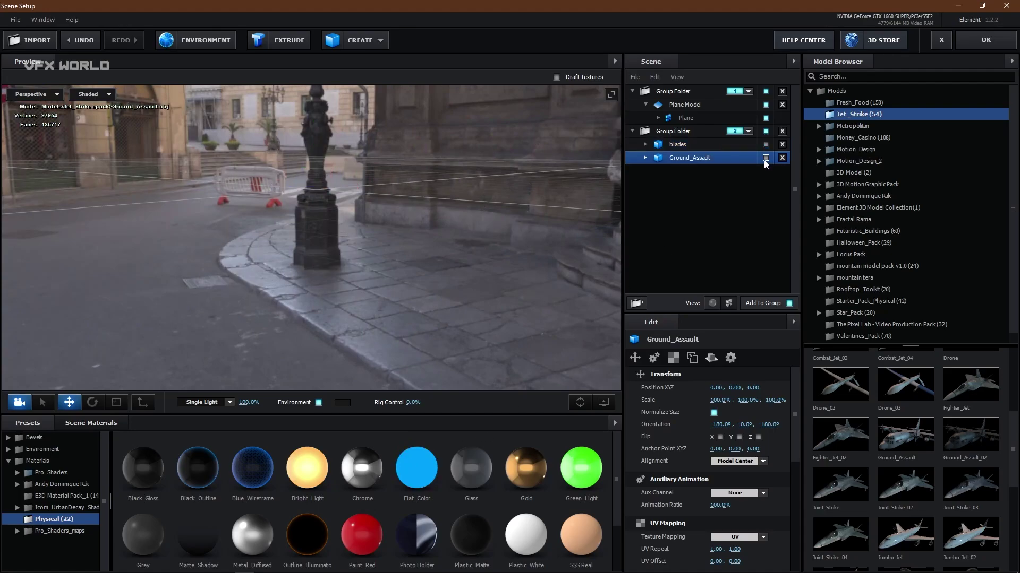
mouse_move(436, 293)
mouse_down()
mouse_move(407, 298)
mouse_move(420, 291)
mouse_up()
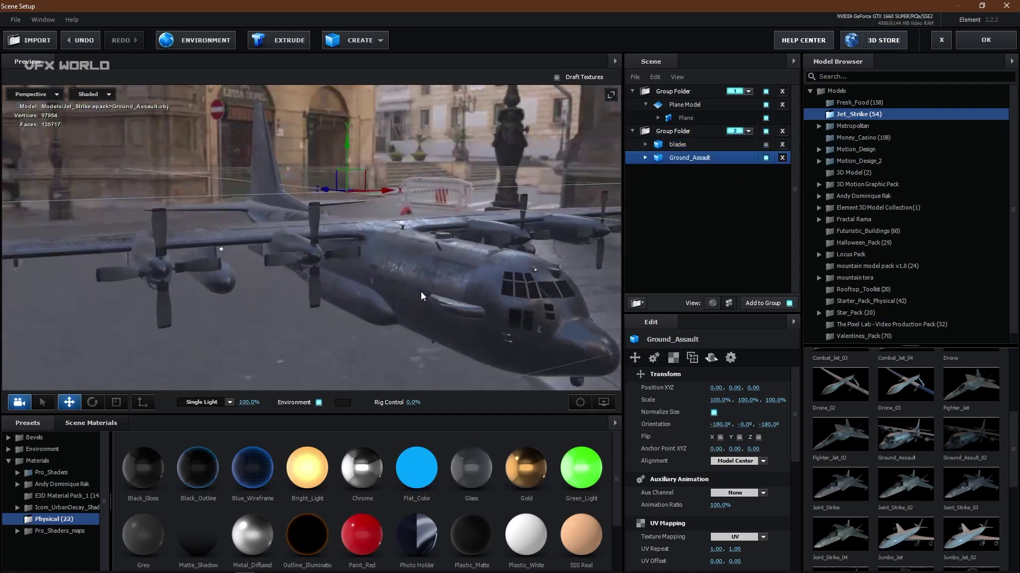
Expand Ground_Assault's mesh parts and hide R_Propeller_02, R_Propeller_01, L_Propeller_01 and L_Propeller_02
click(645, 158)
scroll(702, 202, down, 10)
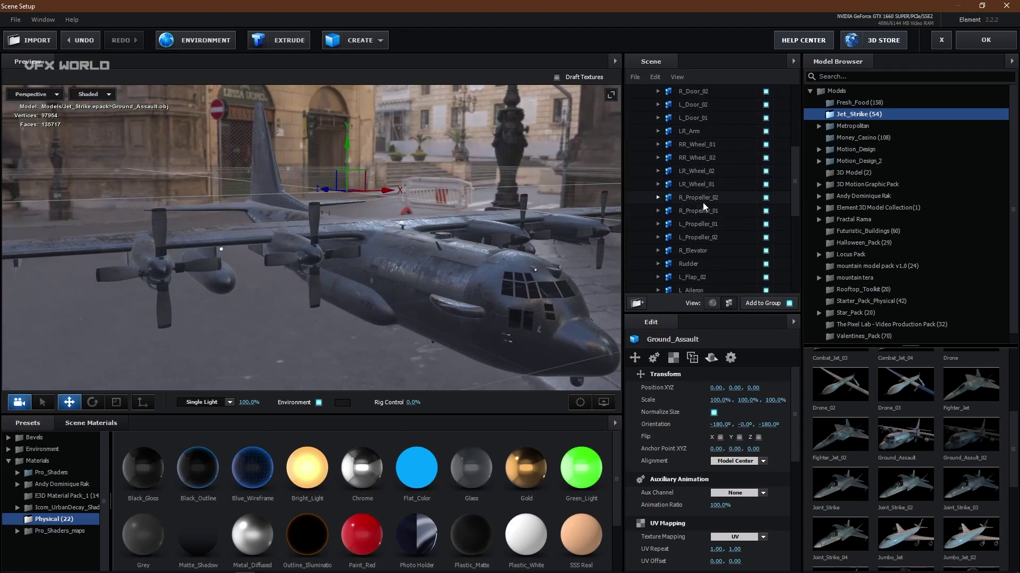
click(710, 200)
ctrl+click(708, 212)
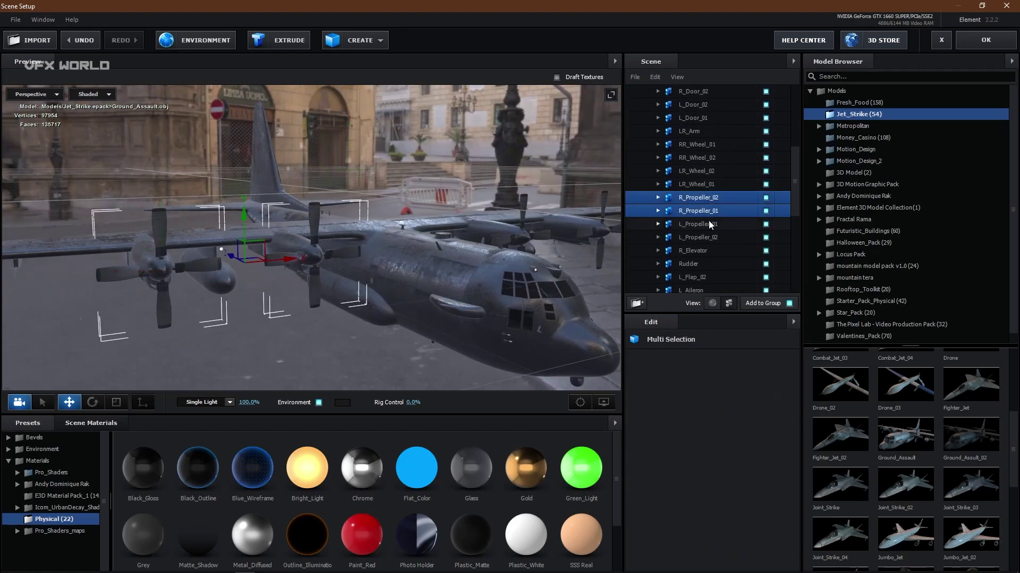
ctrl+click(709, 224)
ctrl+click(706, 237)
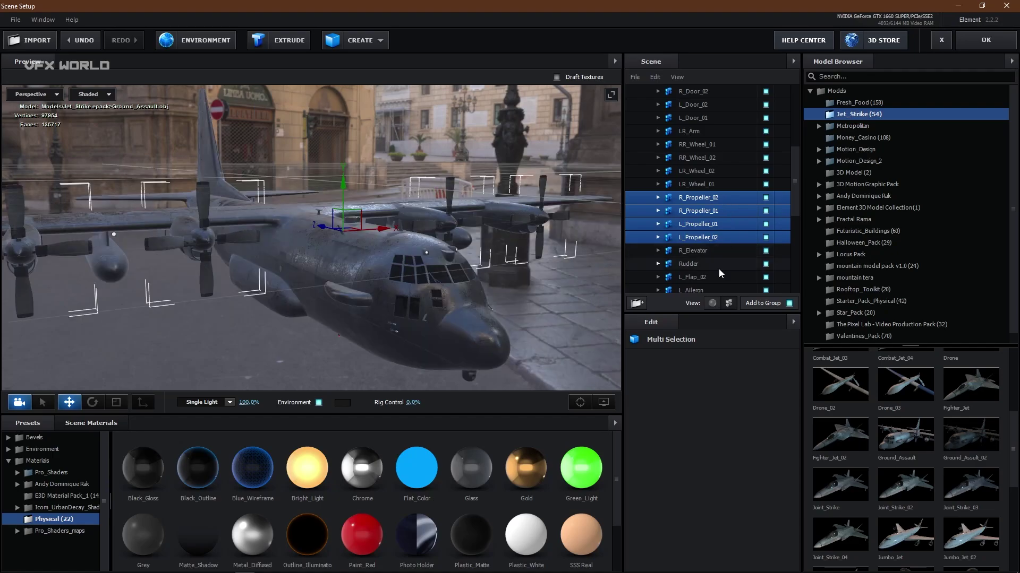
click(765, 211)
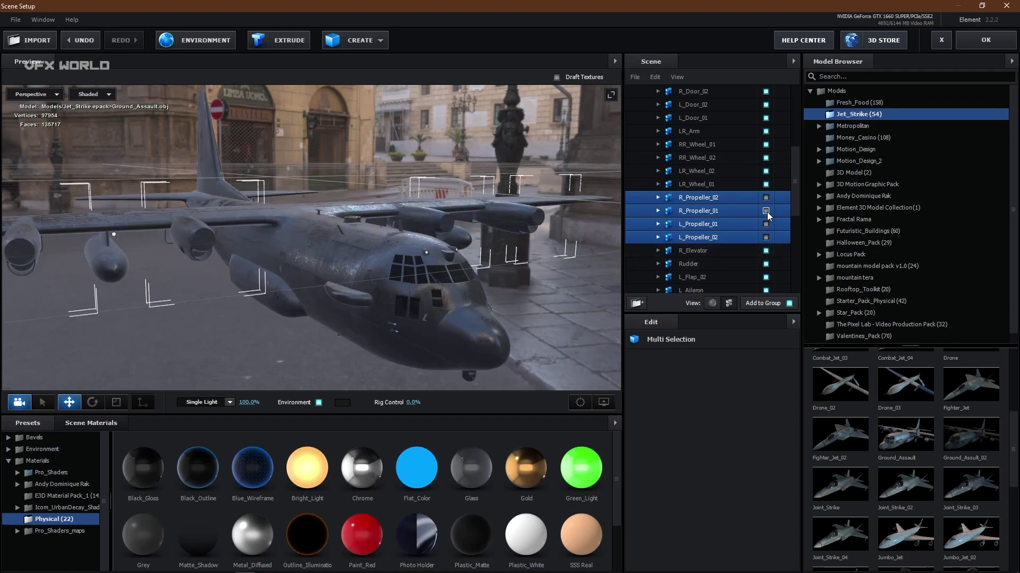
Check the aircraft without its propellers, collapse Ground_Assault's part list and show the blades model alongside it
drag(413, 282, 387, 301)
scroll(697, 176, up, 5)
scroll(703, 174, down, 10)
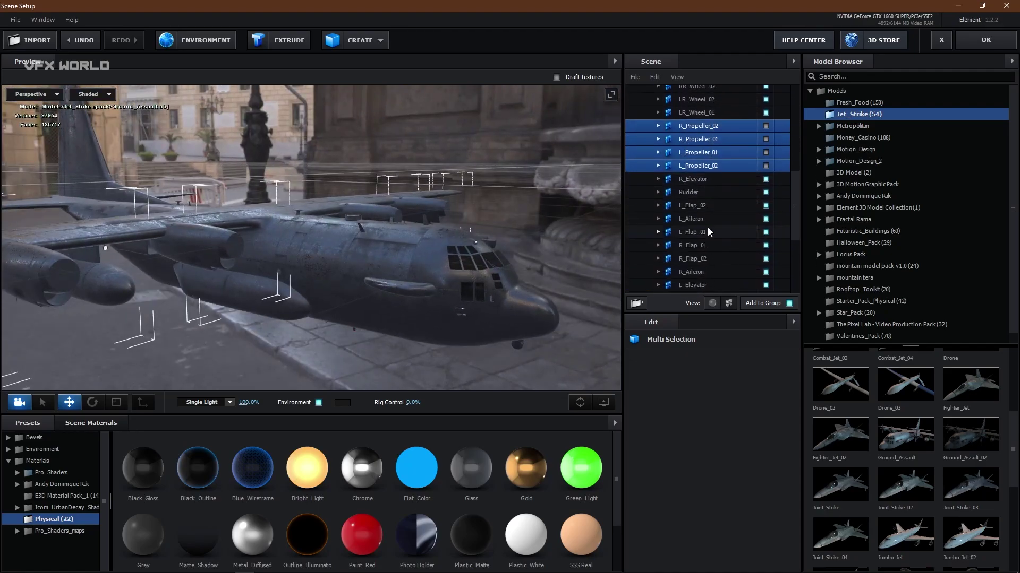
scroll(686, 208, up, 10)
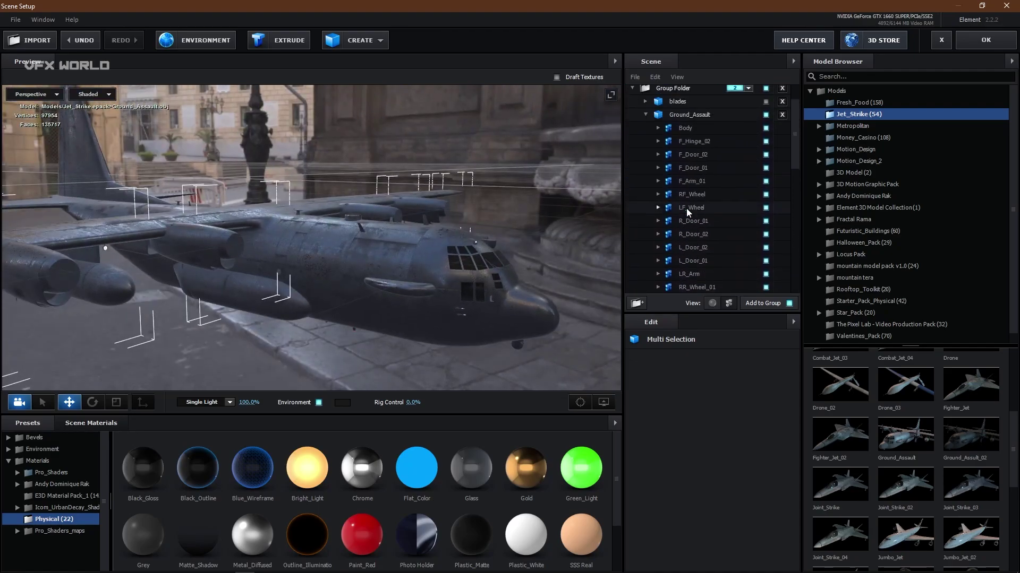
click(647, 156)
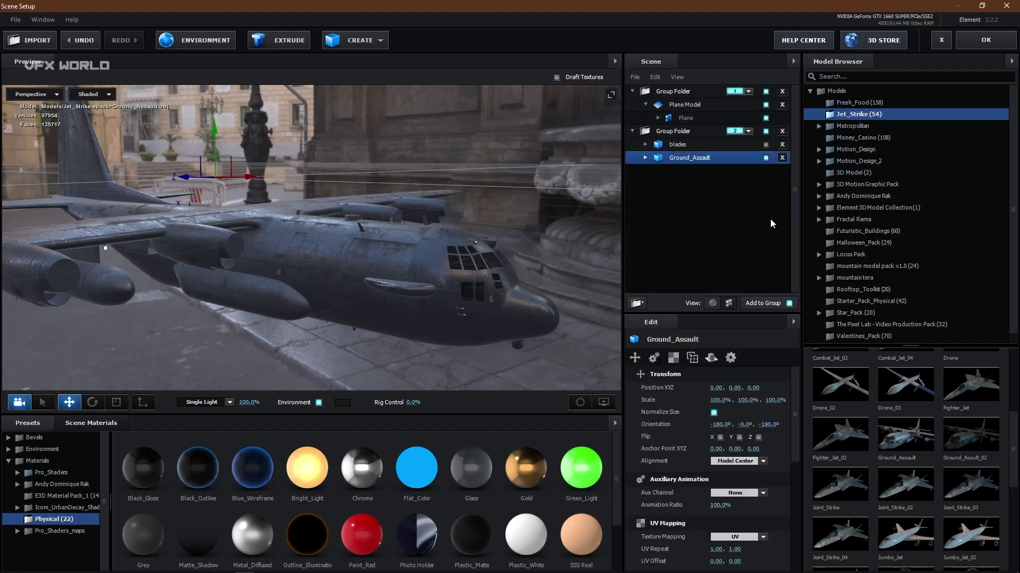
click(765, 145)
drag(379, 268, 424, 242)
Apply the Bright_Light physical material to the blades model
click(693, 149)
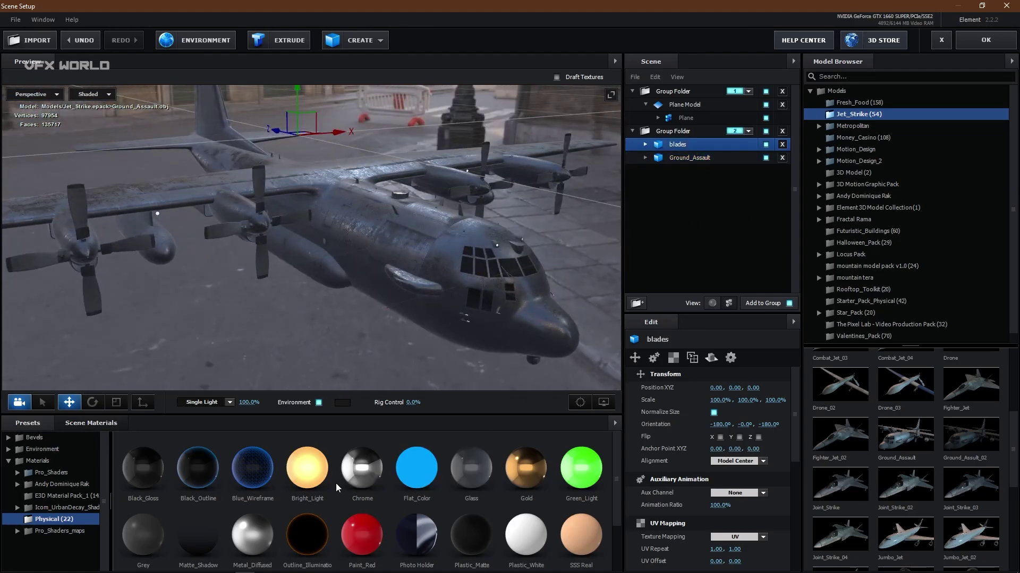
click(322, 476)
drag(383, 356, 327, 355)
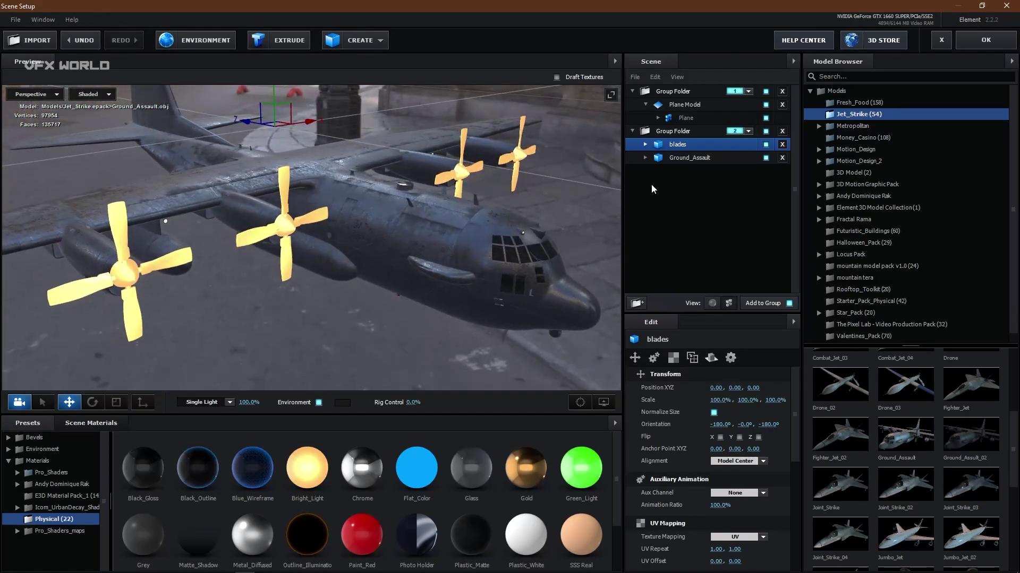
List the blades model by materials and change the Bright_Light illumination color to a saturated orange
click(645, 145)
click(712, 303)
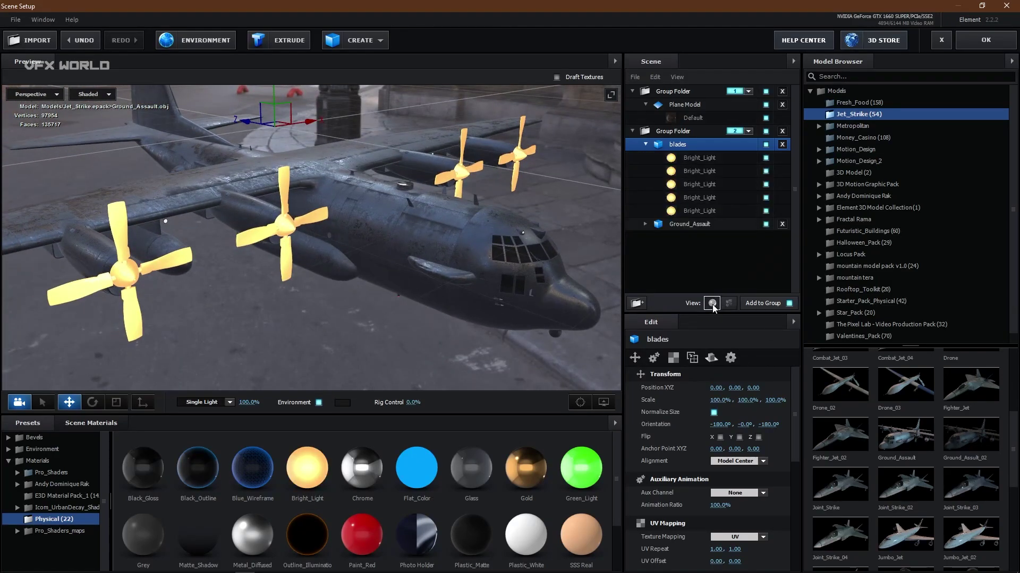
click(699, 184)
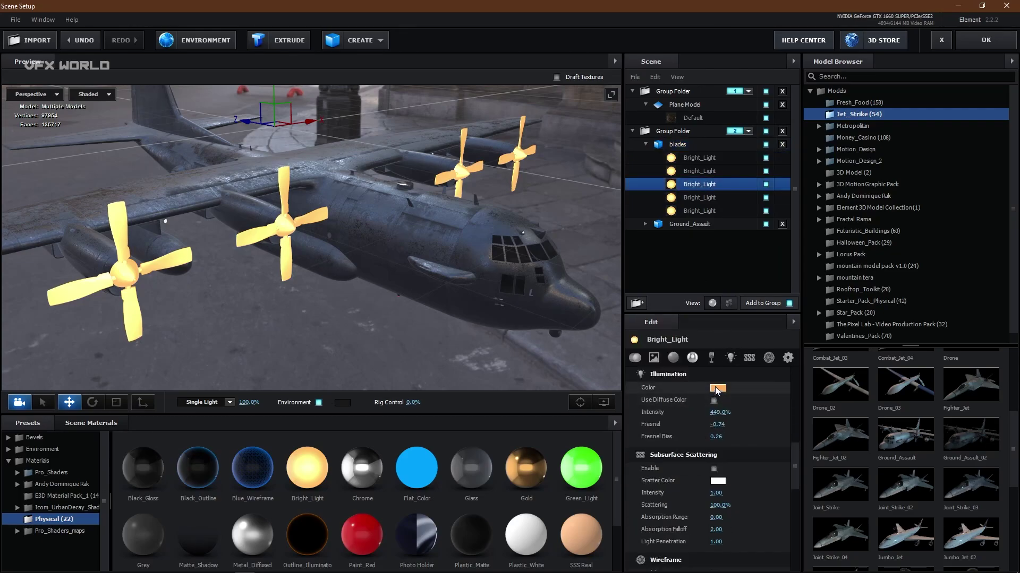
click(715, 386)
drag(771, 458, 774, 469)
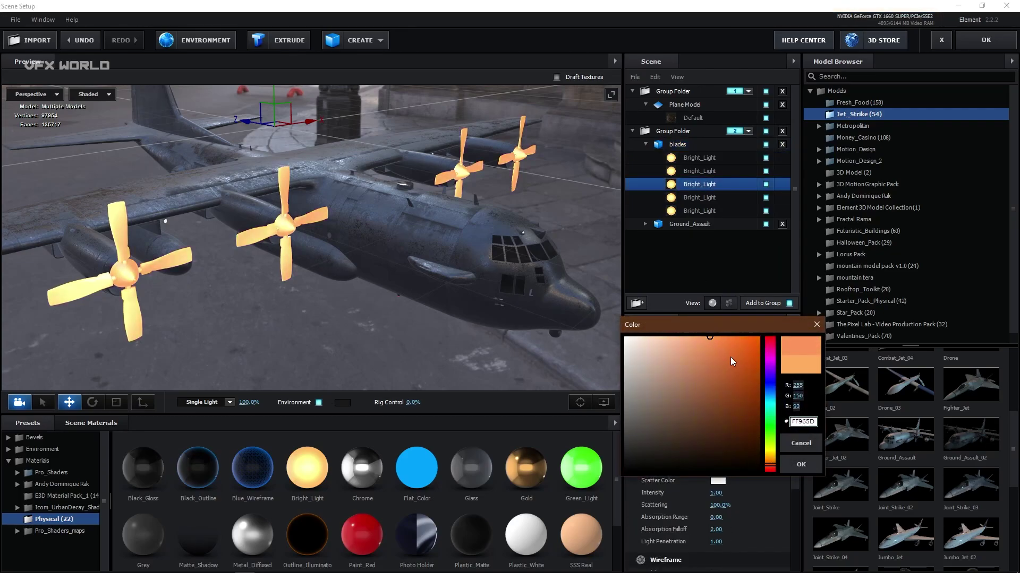
drag(730, 361, 749, 335)
click(801, 464)
drag(452, 233, 404, 259)
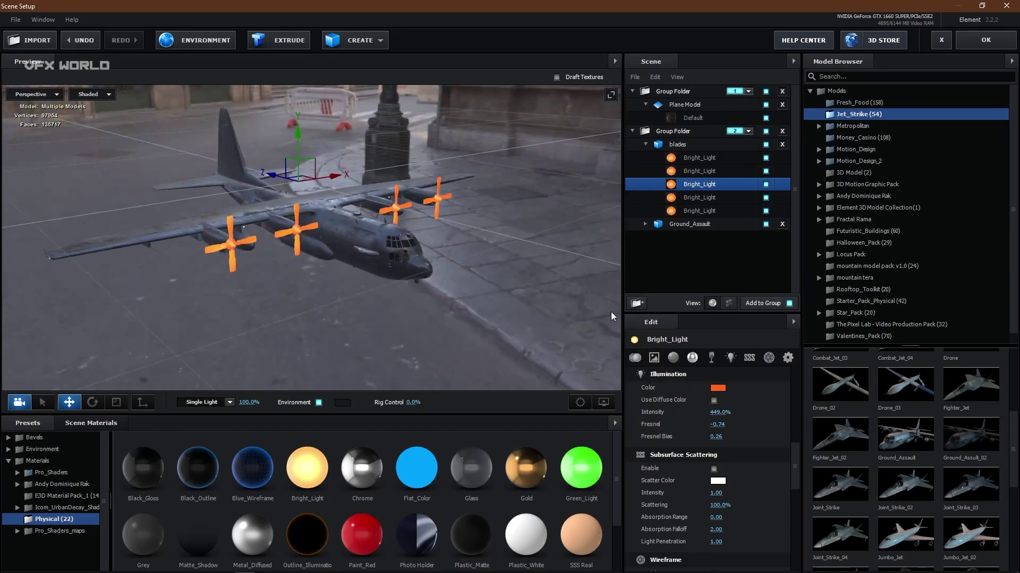
drag(238, 192, 286, 210)
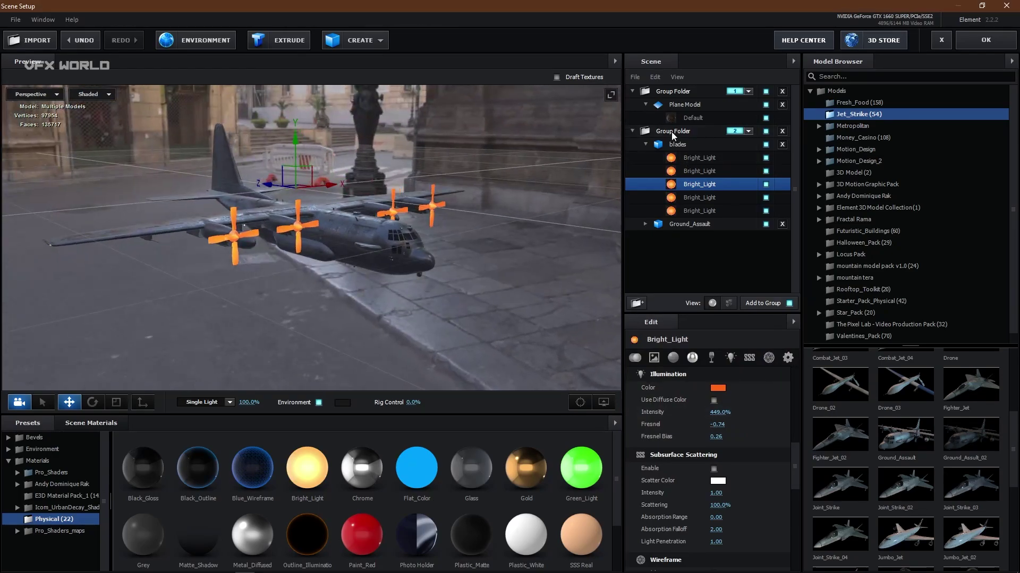
Set the Reflect Mode of both the Ground_Assault and blades models to Spherical and accept the scene setup
click(671, 132)
click(677, 144)
right_click(692, 223)
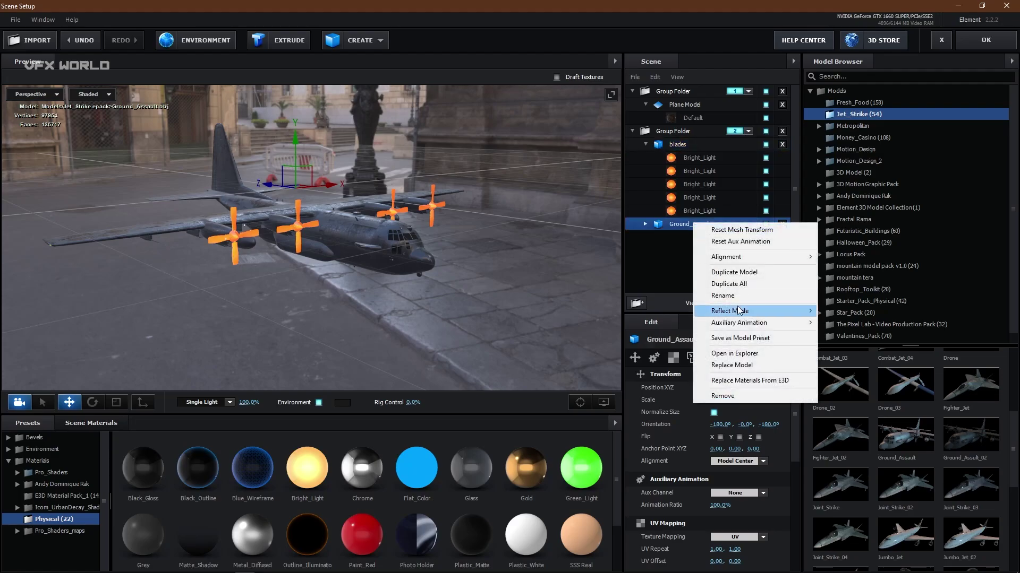
mouse_move(741, 312)
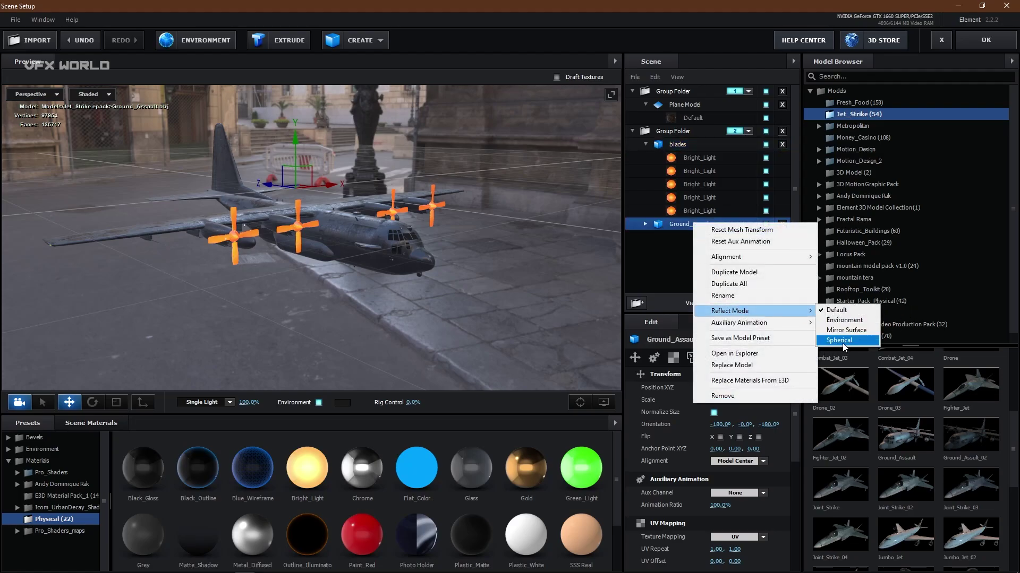
click(842, 343)
right_click(686, 146)
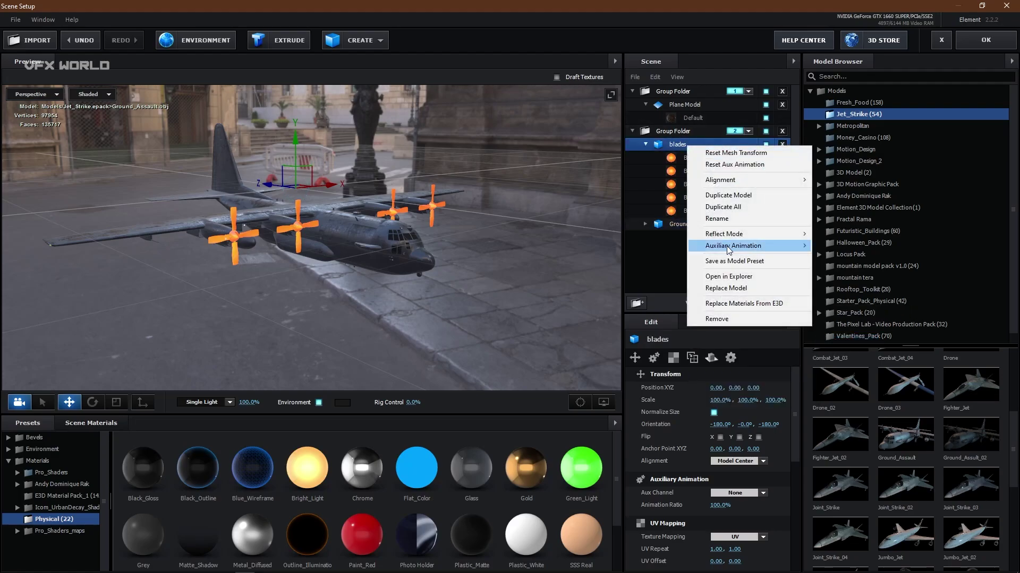
mouse_move(749, 236)
click(828, 264)
drag(467, 228, 362, 263)
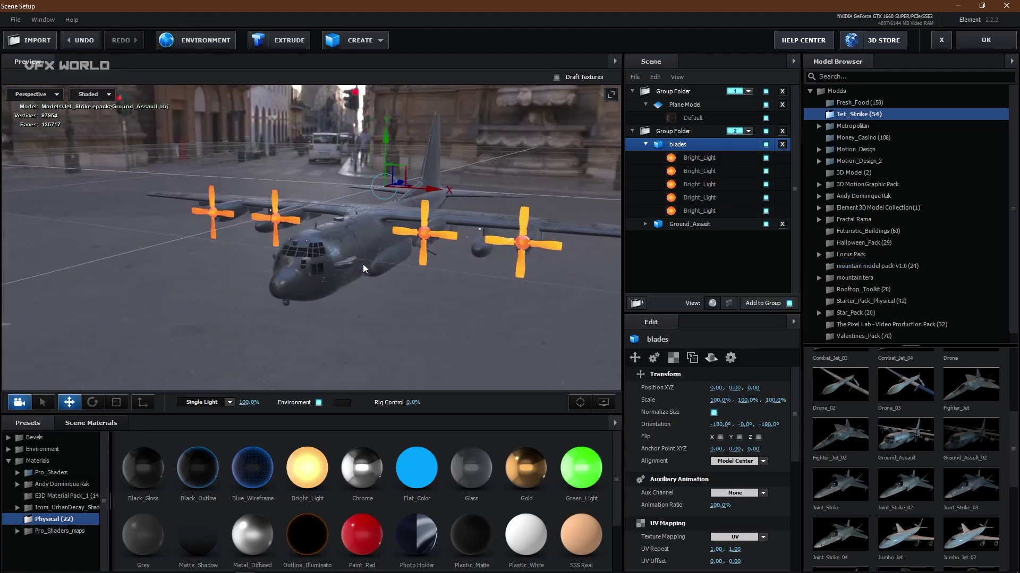
click(985, 40)
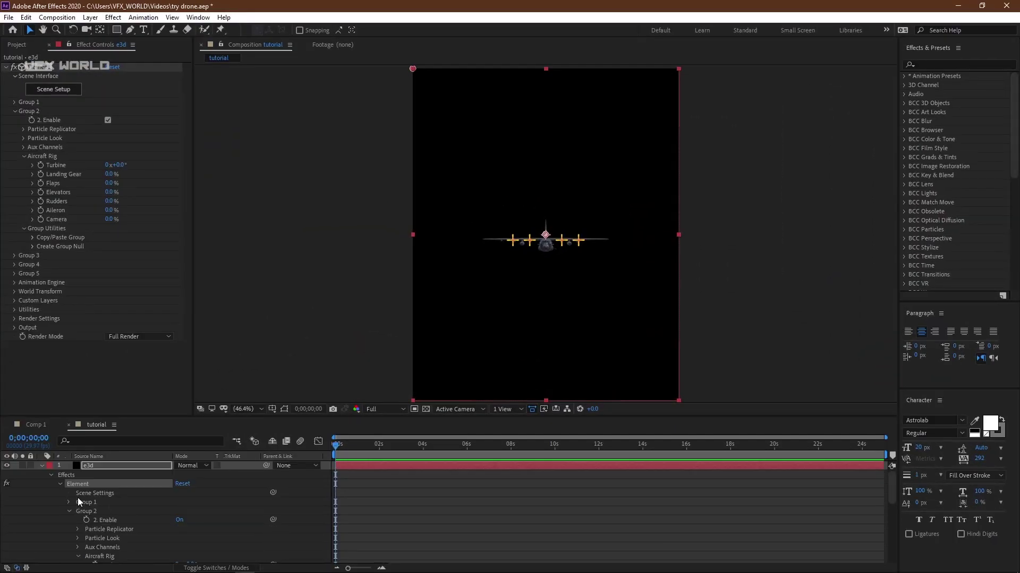
Collapse the e3d layer and add a two-node camera named Camera 1 with the 50mm preset
click(41, 465)
right_click(149, 524)
mouse_move(194, 410)
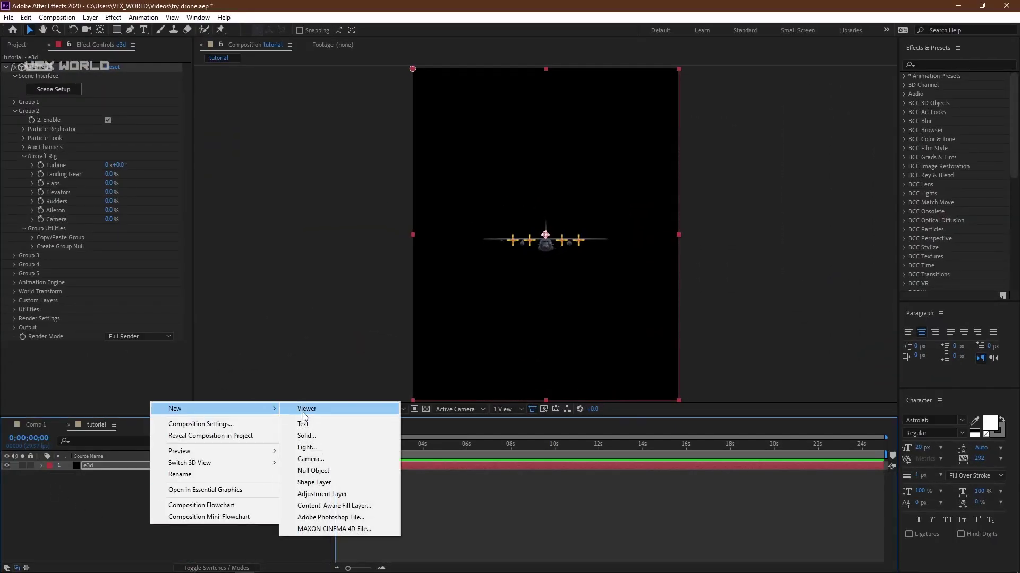
click(323, 458)
click(265, 62)
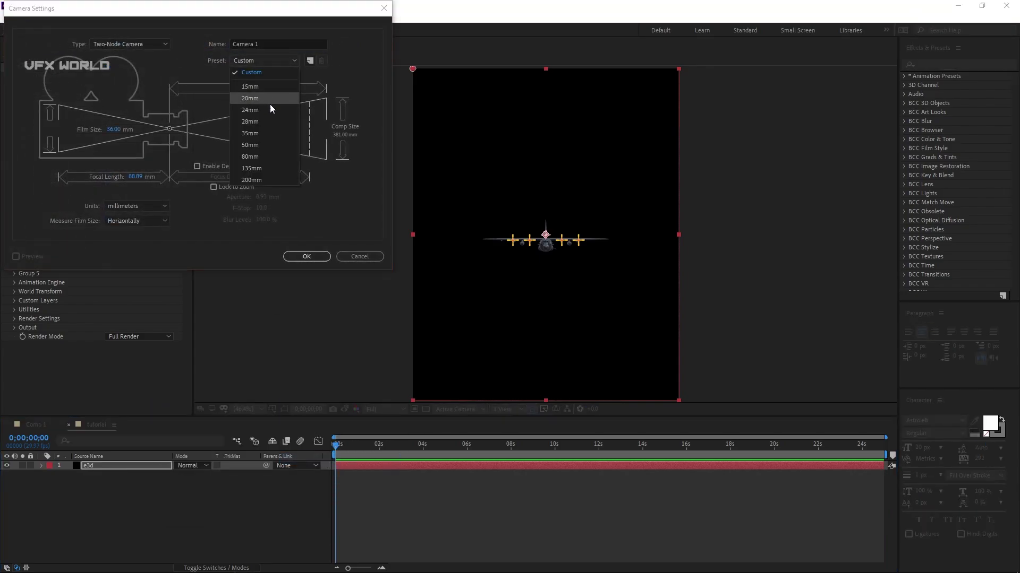
click(266, 146)
click(307, 257)
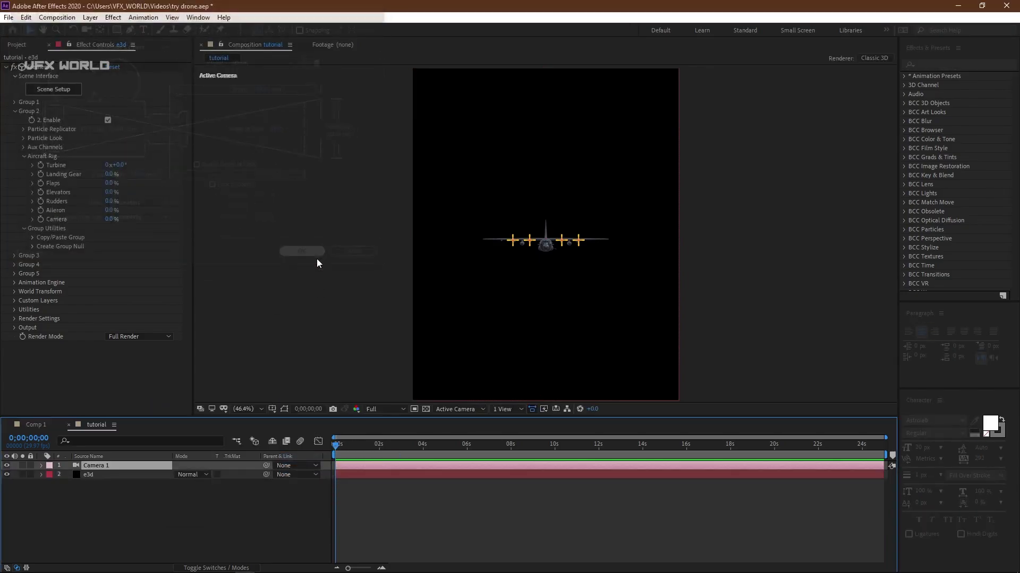
Orbit Camera 1 to look down on the mud ground at an angle from above
key(c)
drag(579, 242, 567, 170)
scroll(615, 288, up, 1)
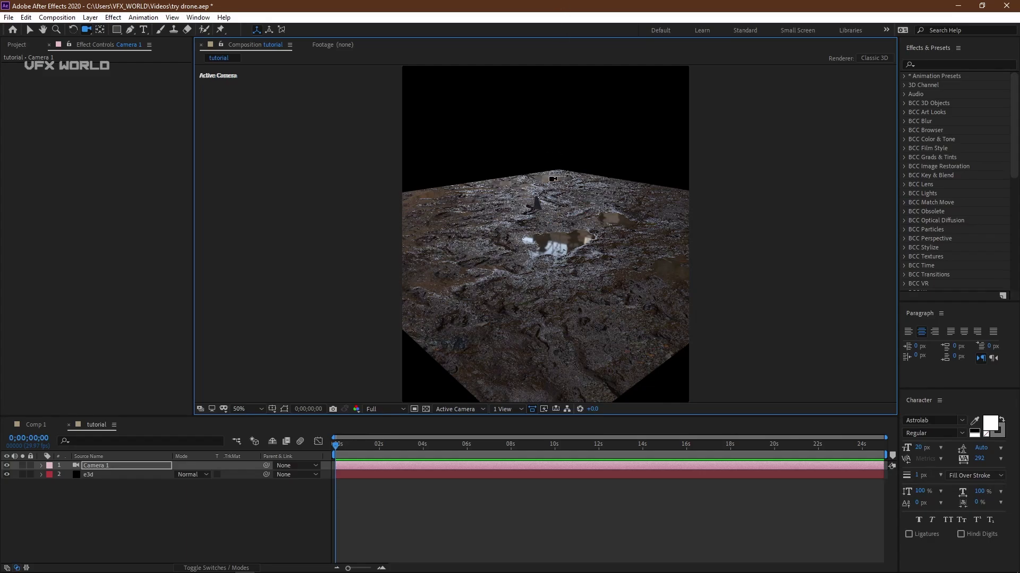
Create a group null for Group 2 from the e3d layer's Element effect
click(137, 474)
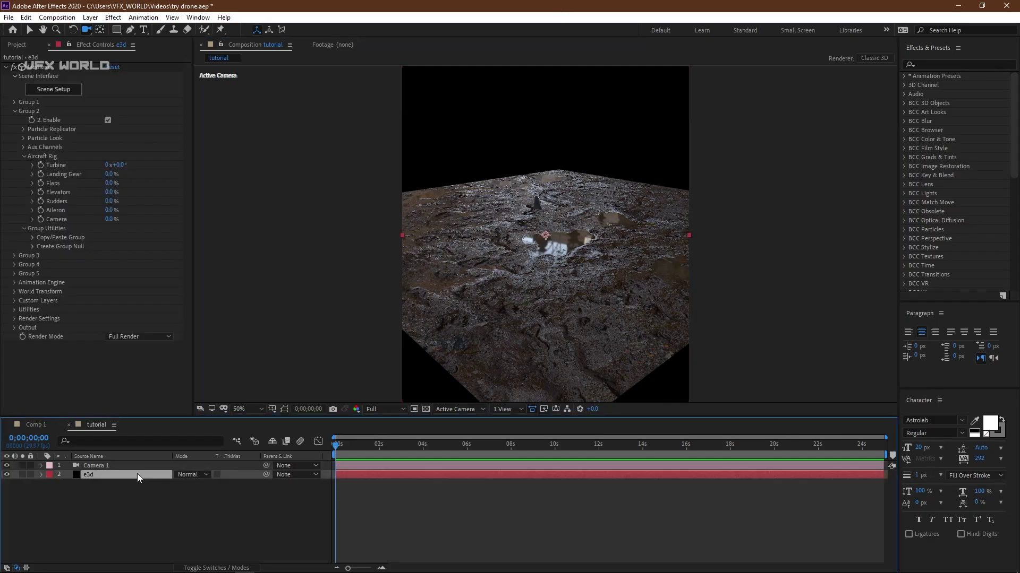
click(33, 247)
click(63, 260)
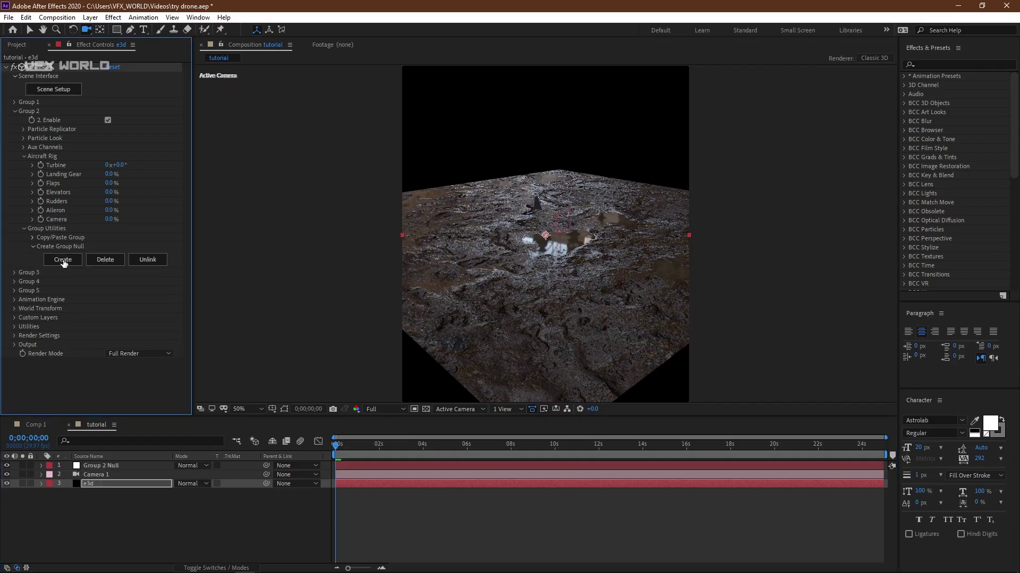
Raise the aircraft above the ground by setting the Group 2 Null position to 540, 541, 0
click(126, 466)
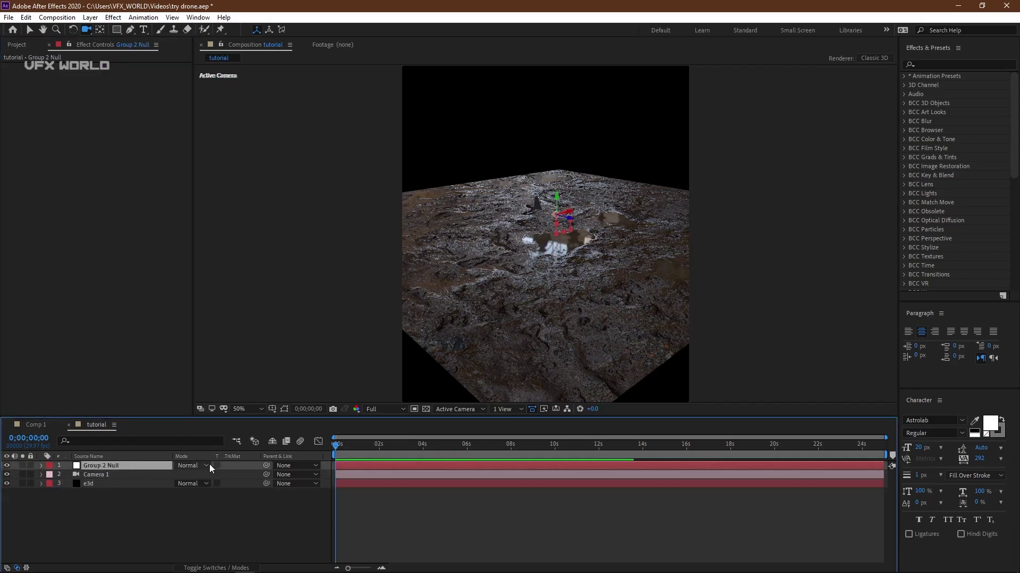
key(p)
drag(194, 475, 173, 474)
key(space)
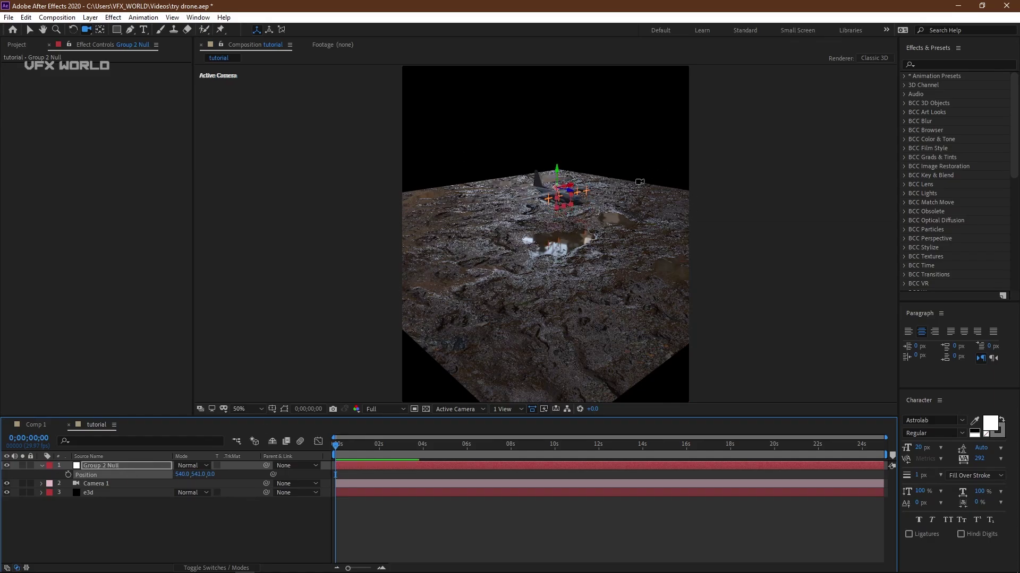
Disable Group 2 in the e3d layer's Element effect and set Group 1's Replicator Shape to 3D Grid
click(111, 490)
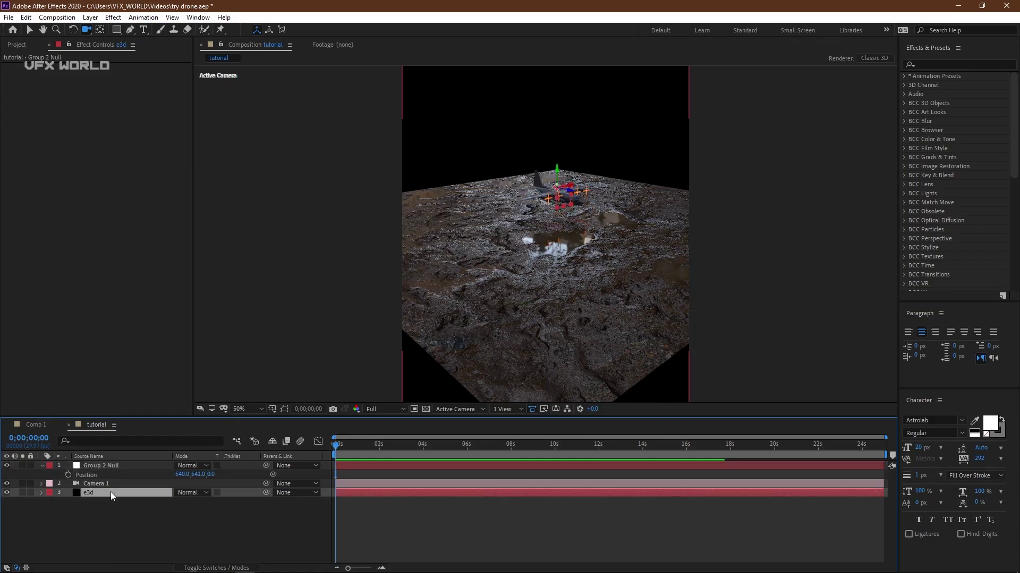
click(107, 120)
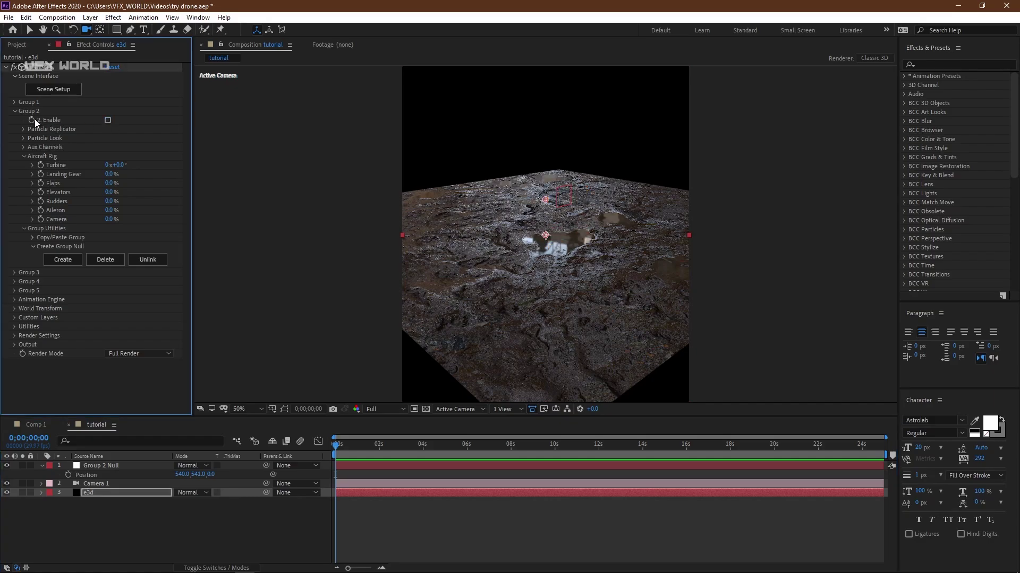
click(15, 102)
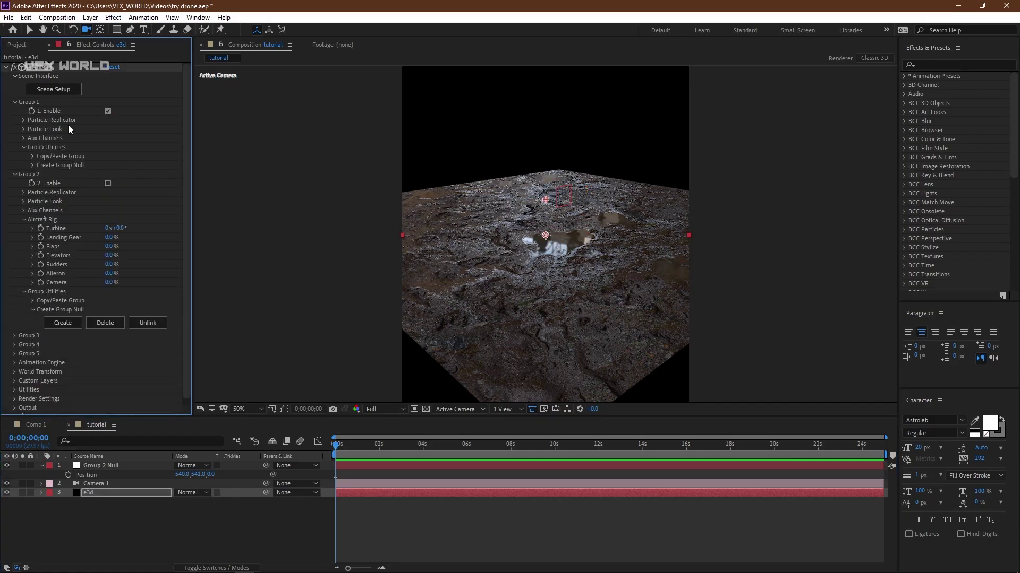
click(23, 120)
click(127, 138)
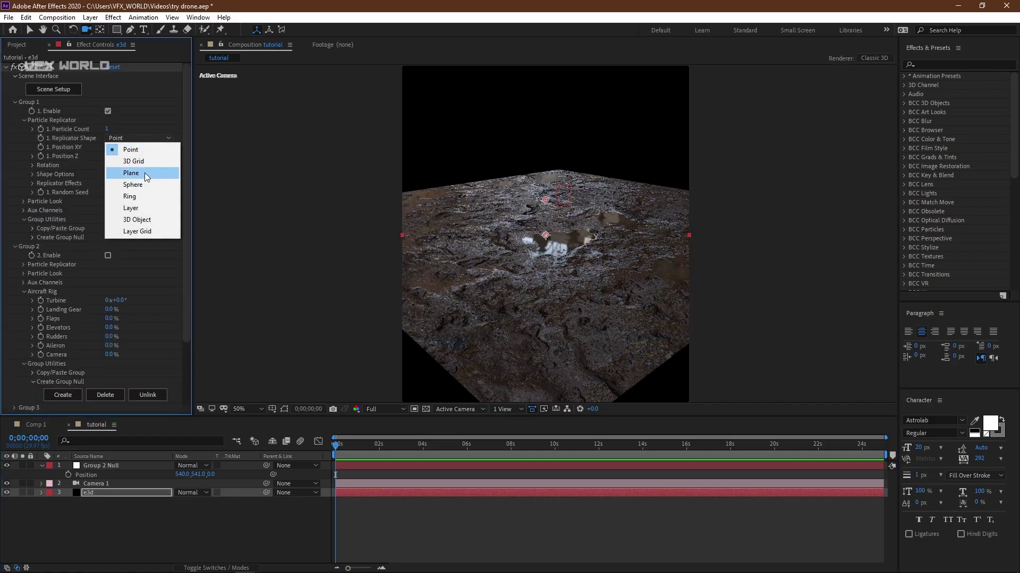
click(149, 160)
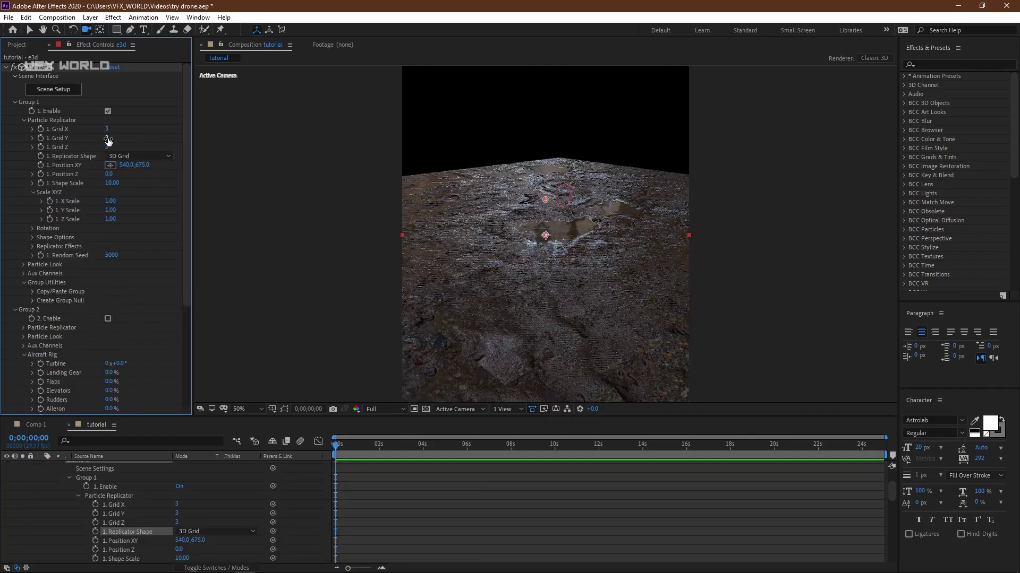
Set Group 1's Grid Y to 1 and its replicator X Scale to 23
click(109, 136)
text(1)
key(Return)
drag(110, 201, 209, 182)
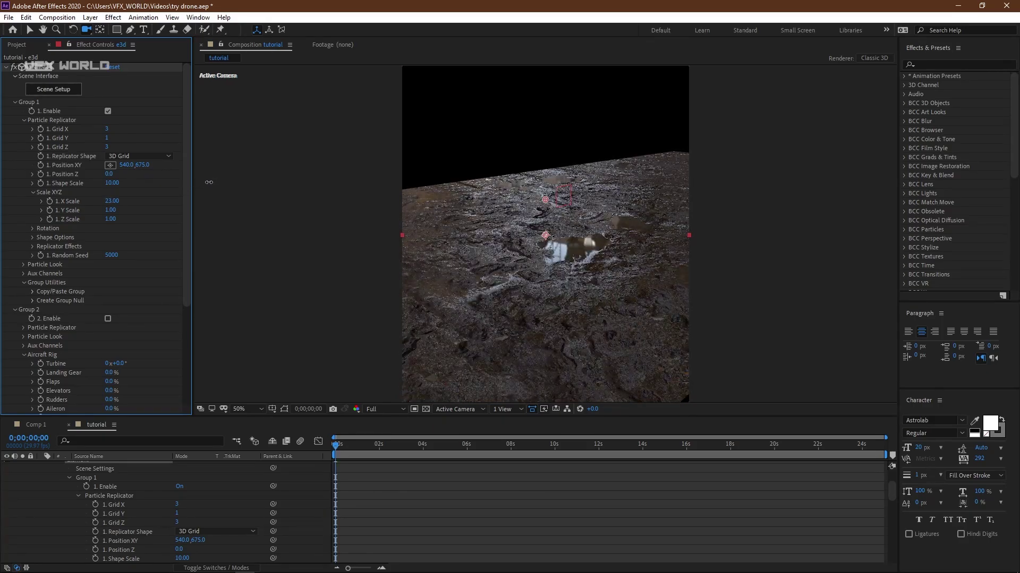
Set Group 1's replicator Z Scale to 23.9 and enable Group 2 again in the e3d layer's Element effect
drag(110, 219, 213, 193)
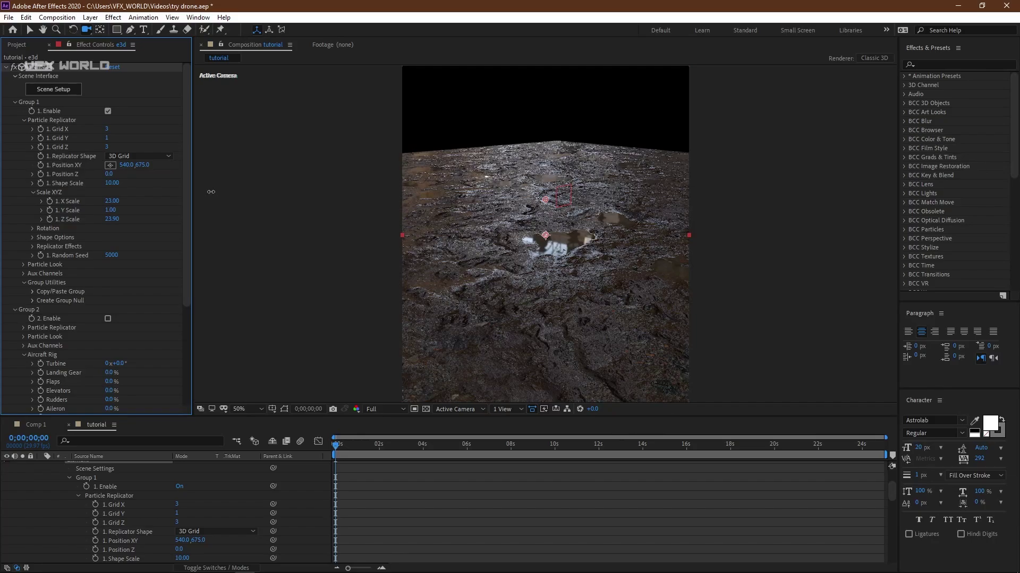
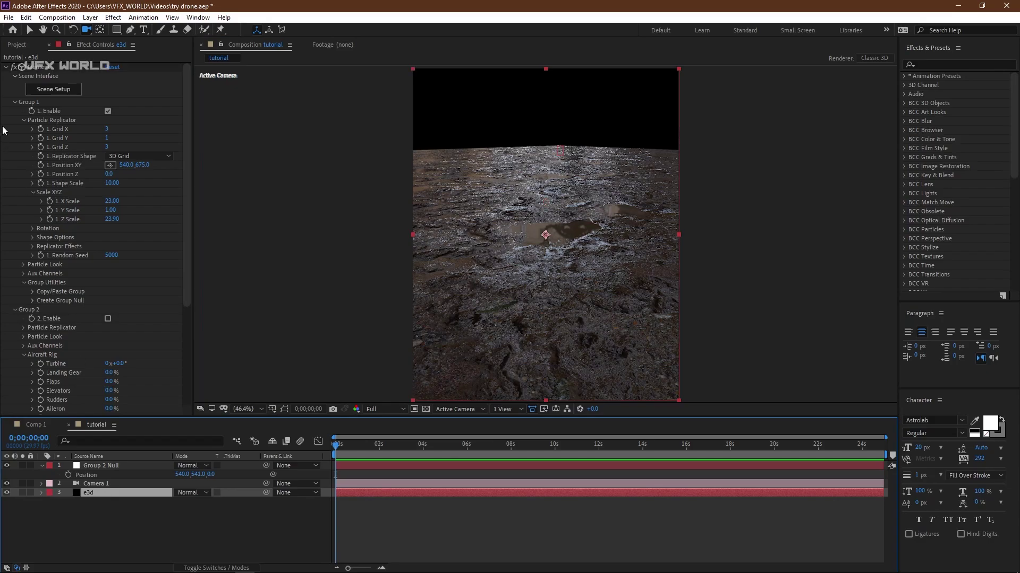
click(15, 102)
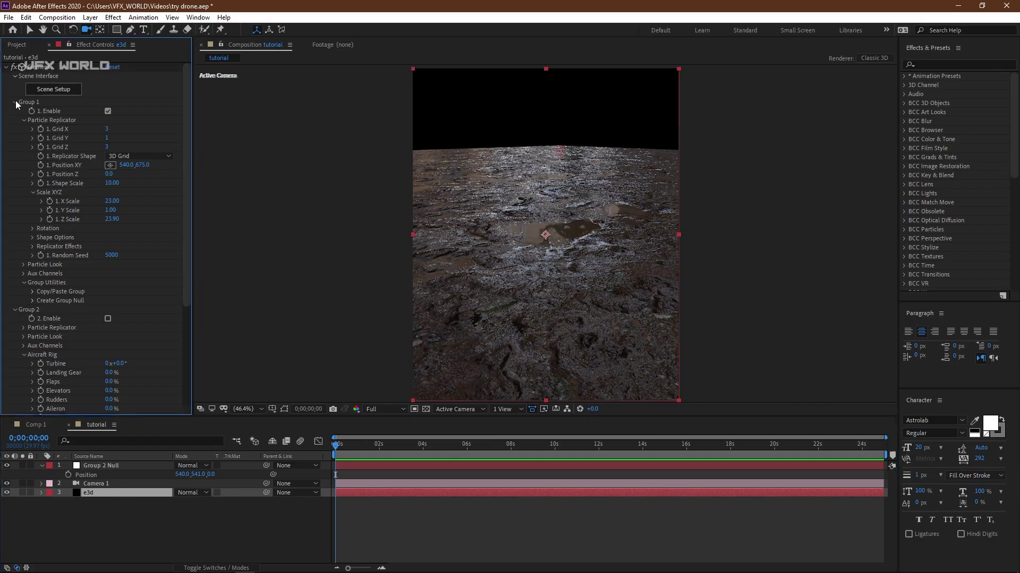
click(108, 121)
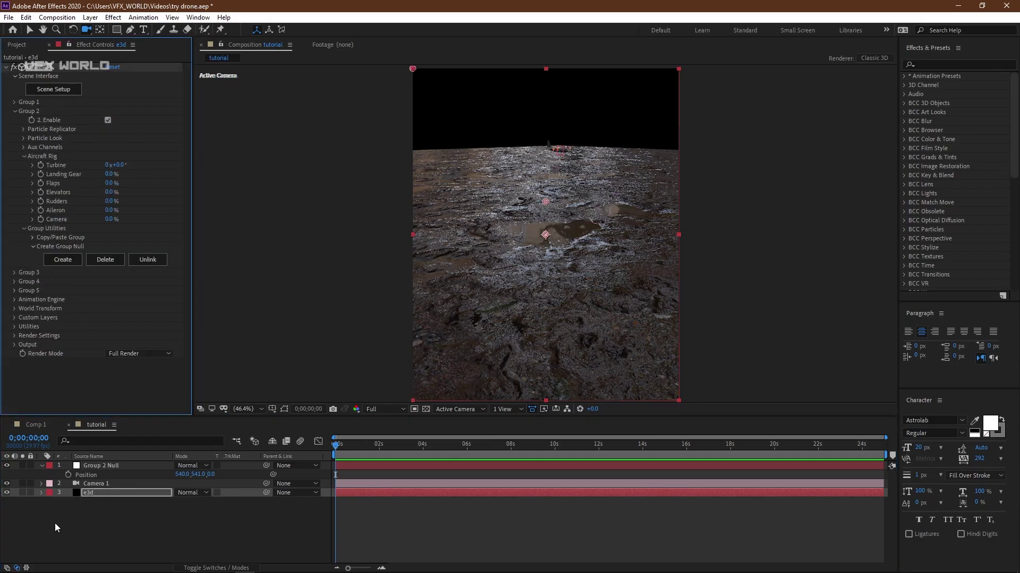
Reposition the aircraft over the mud ground by setting the Group 2 Null position to about -1285, 455, -1783
click(117, 468)
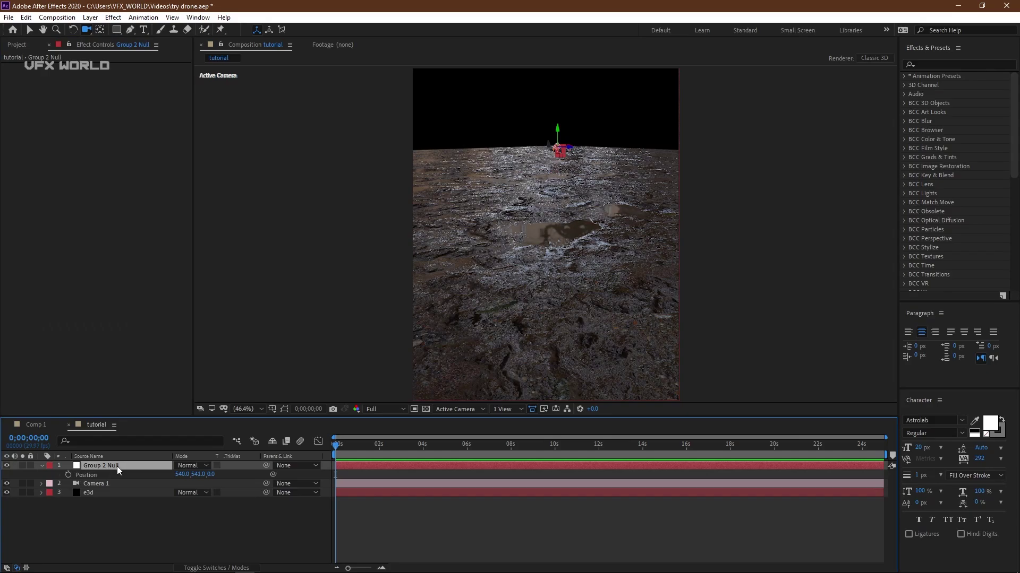
key(p)
key(p)
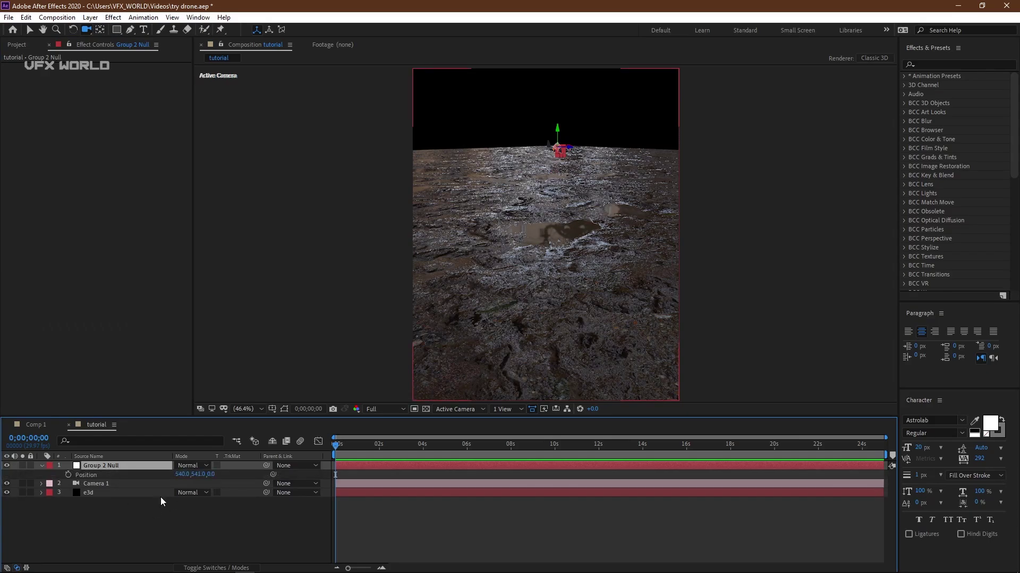
mouse_move(198, 474)
mouse_down()
mouse_move(166, 482)
mouse_move(210, 485)
mouse_up()
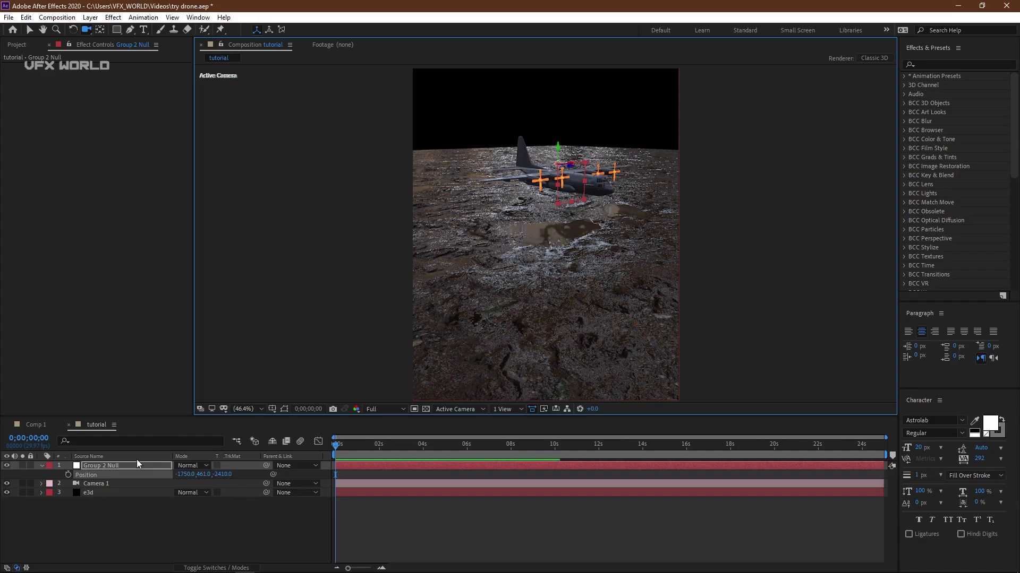
drag(185, 474, 367, 455)
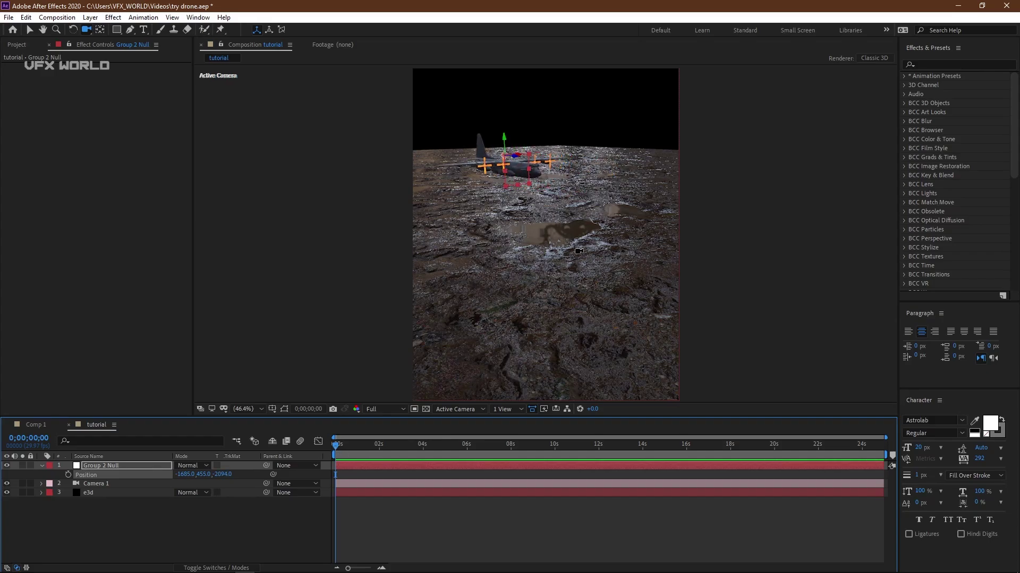
click(144, 466)
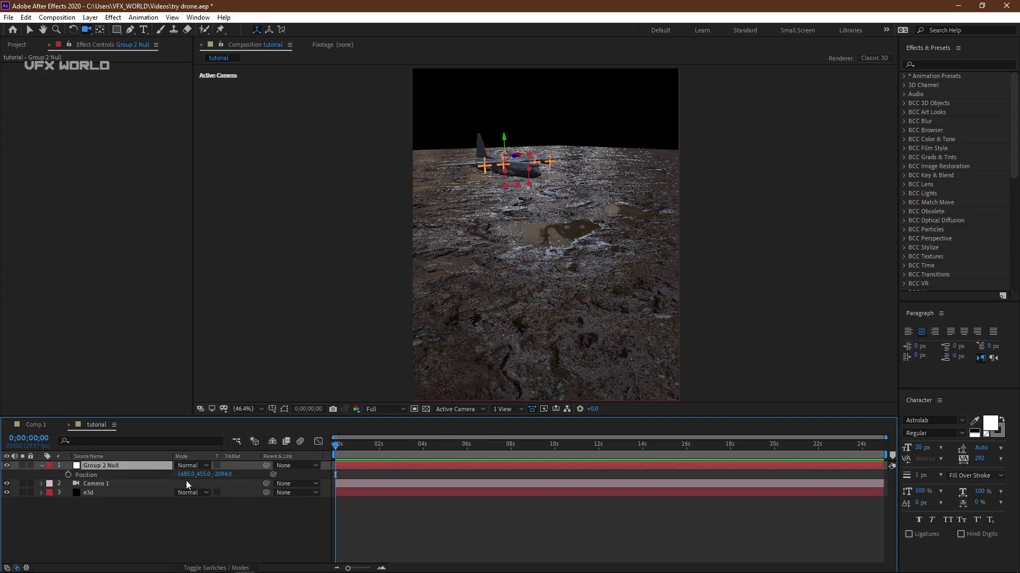
drag(185, 474, 287, 468)
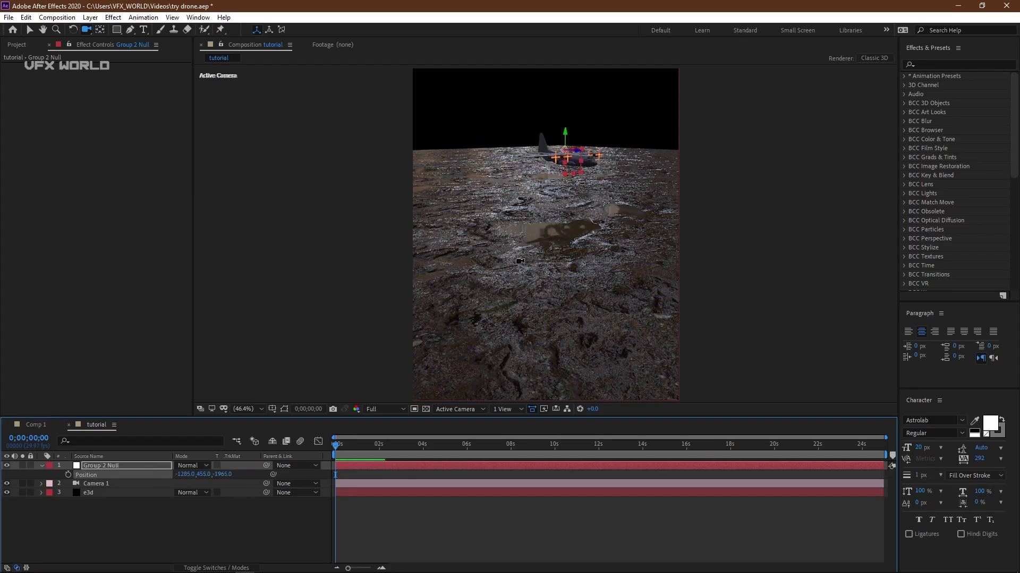
drag(226, 475, 313, 459)
Bank the aircraft by setting the Group 2 Null's X Rotation to -6°, Y Rotation to 8° and Z Rotation to -16°
click(148, 467)
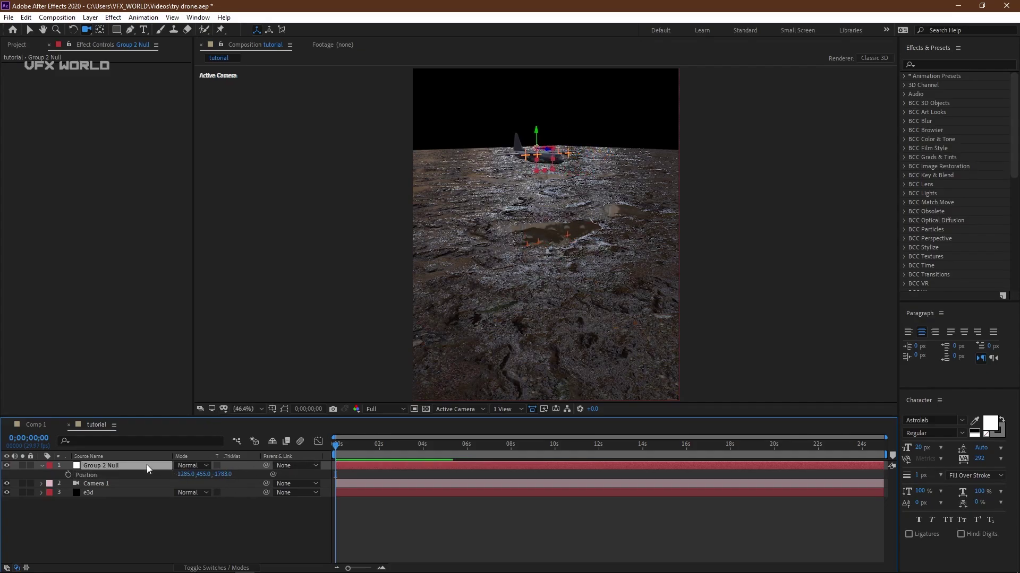
key(r)
mouse_move(187, 493)
mouse_down()
mouse_move(196, 482)
mouse_move(184, 483)
mouse_move(200, 500)
mouse_move(181, 499)
mouse_move(194, 496)
mouse_up()
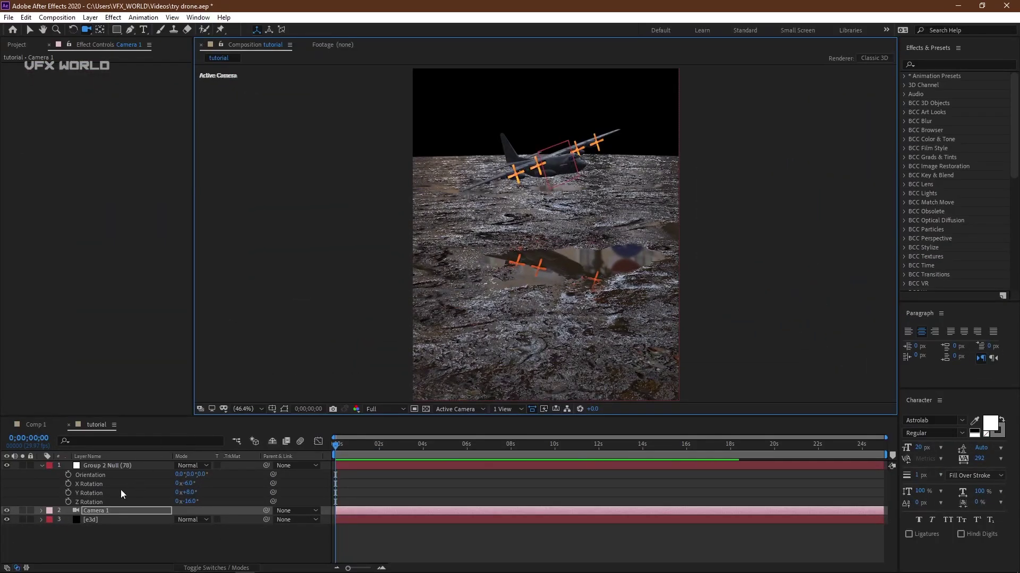
click(42, 465)
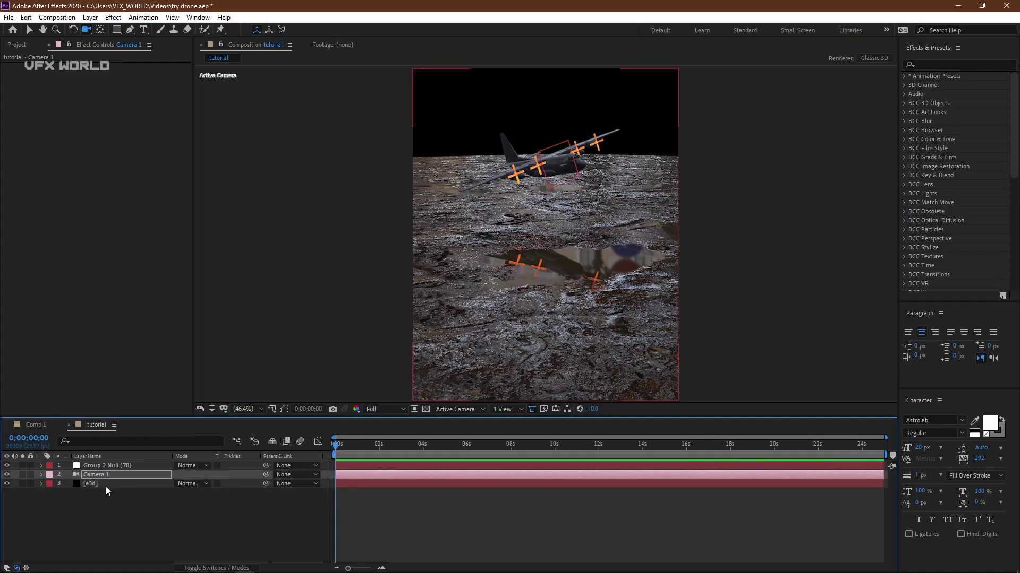
Add the Dramatic lighting preset in the render settings of the e3d layer's Element effect
click(106, 484)
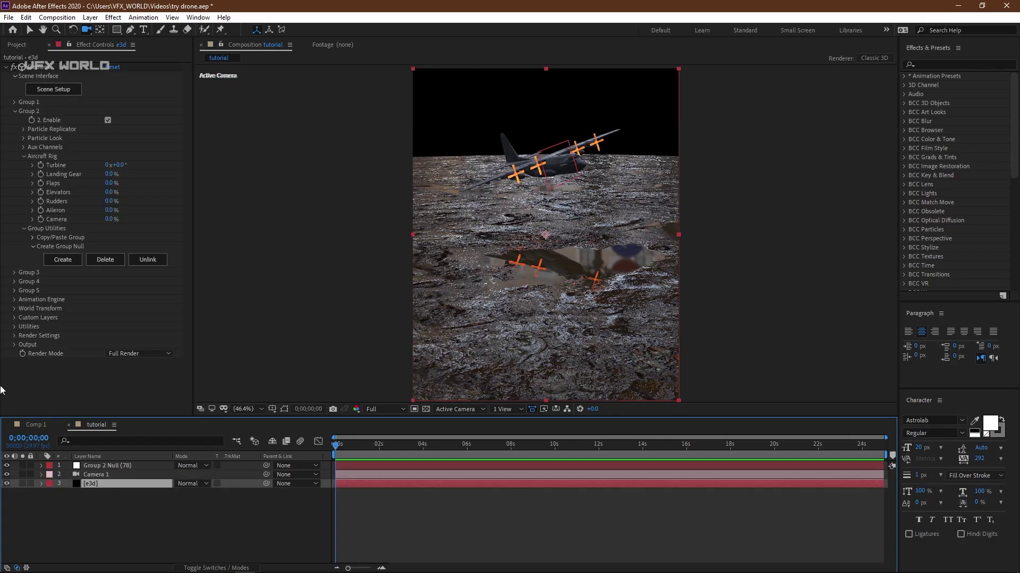
click(14, 111)
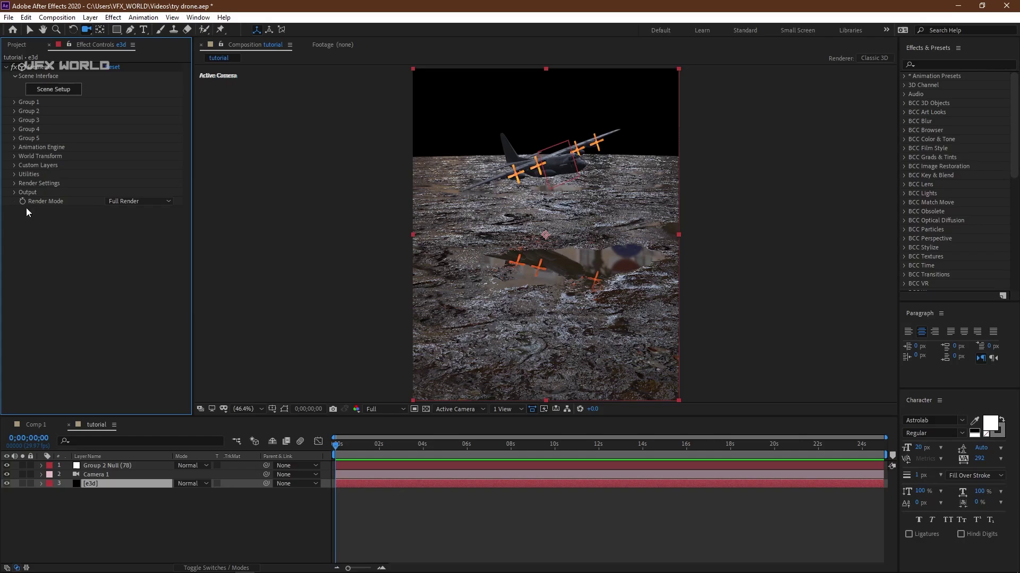
click(13, 183)
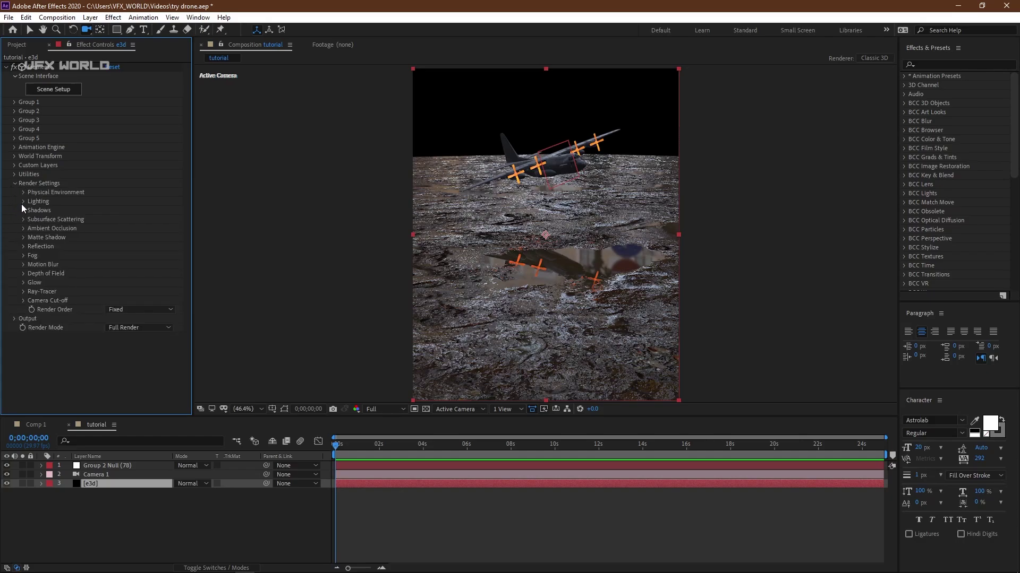
click(23, 202)
click(126, 231)
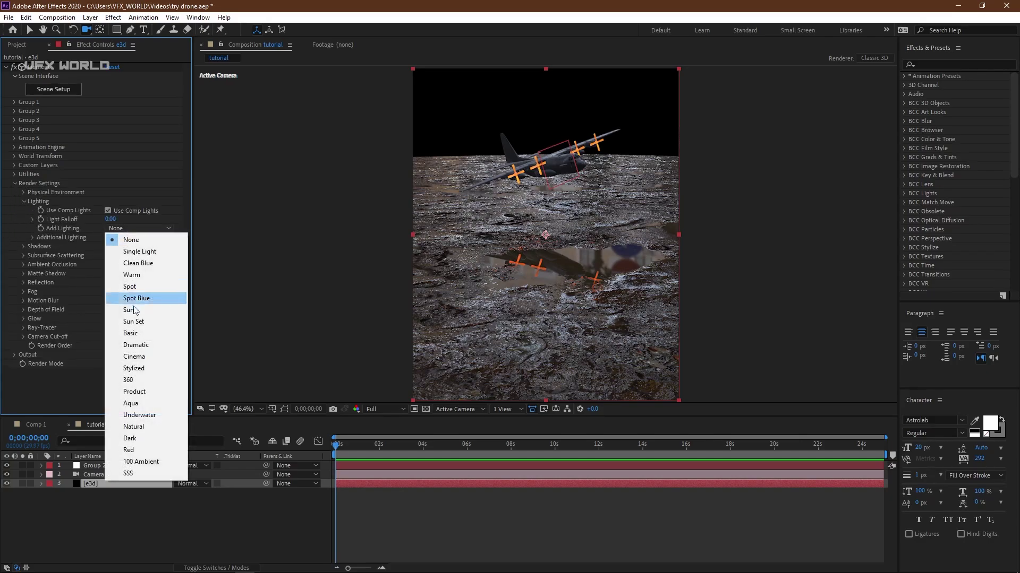
click(139, 345)
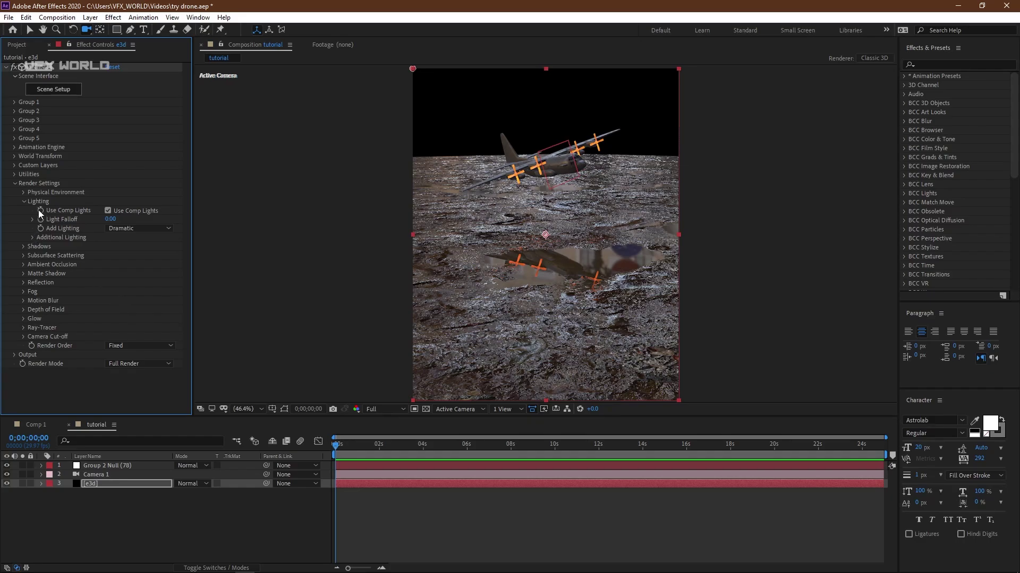
click(24, 202)
Show the physical environment in the background and set its Y rotation to 1x+52°
click(22, 192)
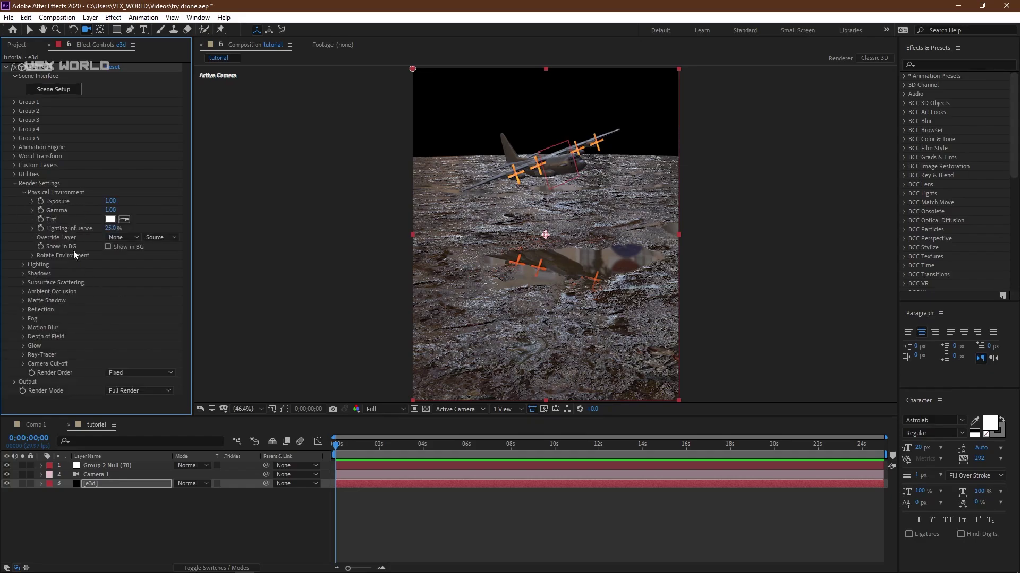
click(106, 247)
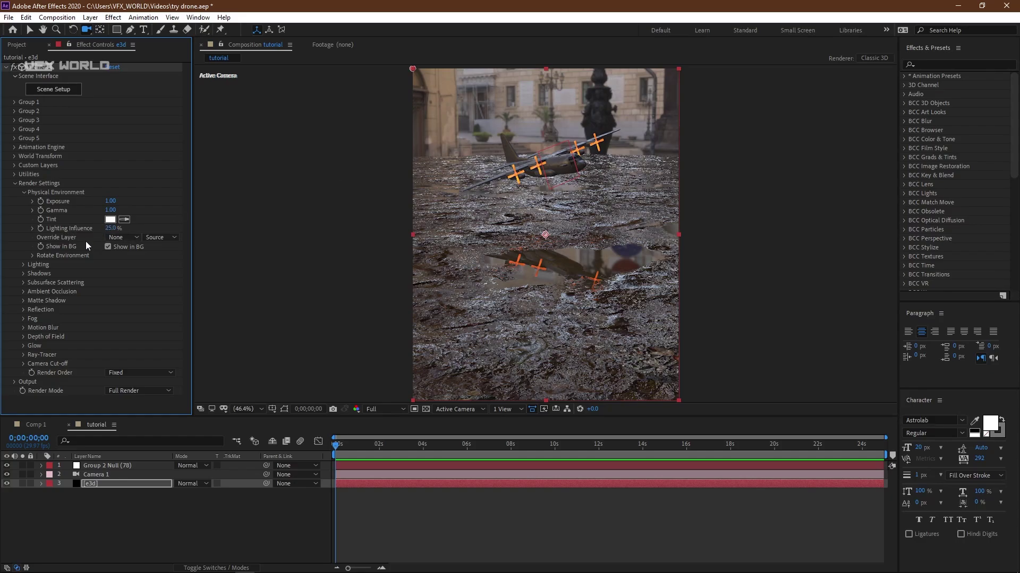
click(32, 255)
click(107, 273)
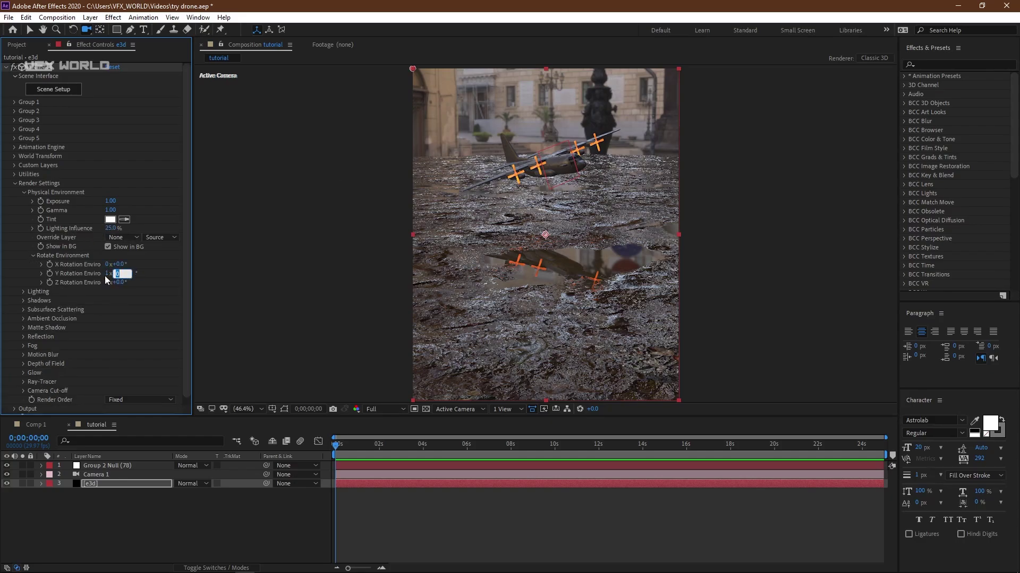
text(40)
key(Return)
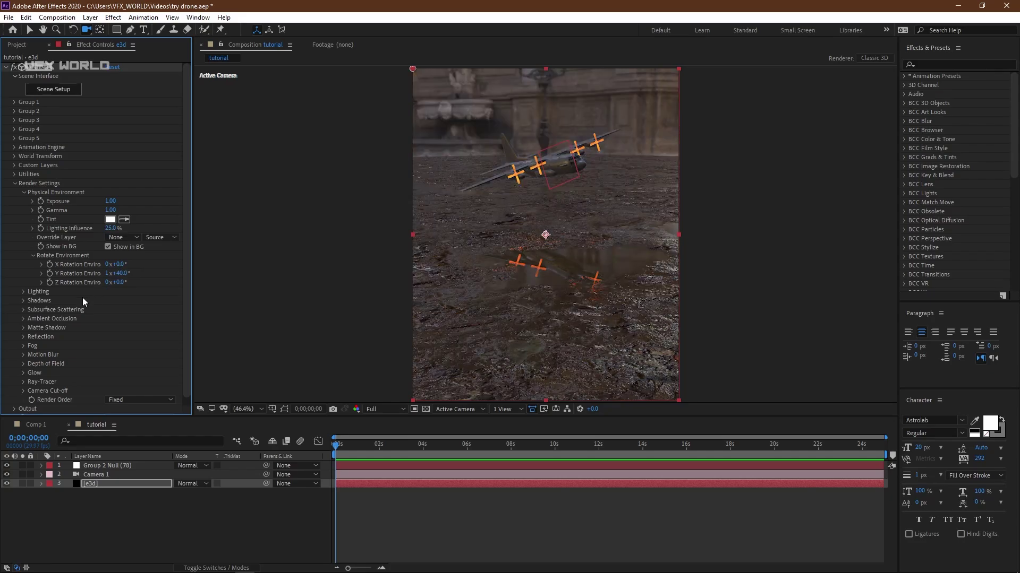
drag(122, 276, 131, 274)
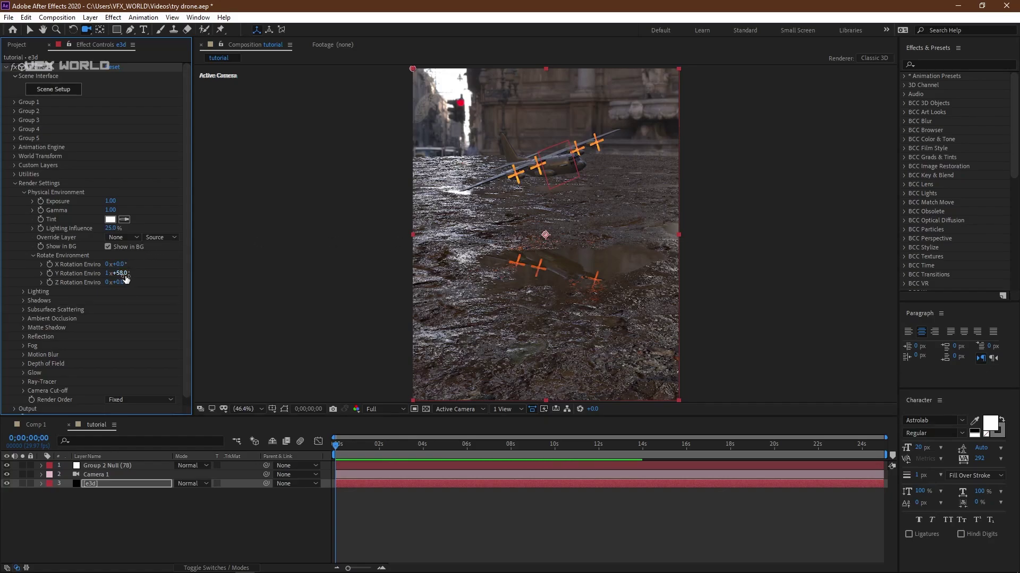
drag(126, 279, 121, 274)
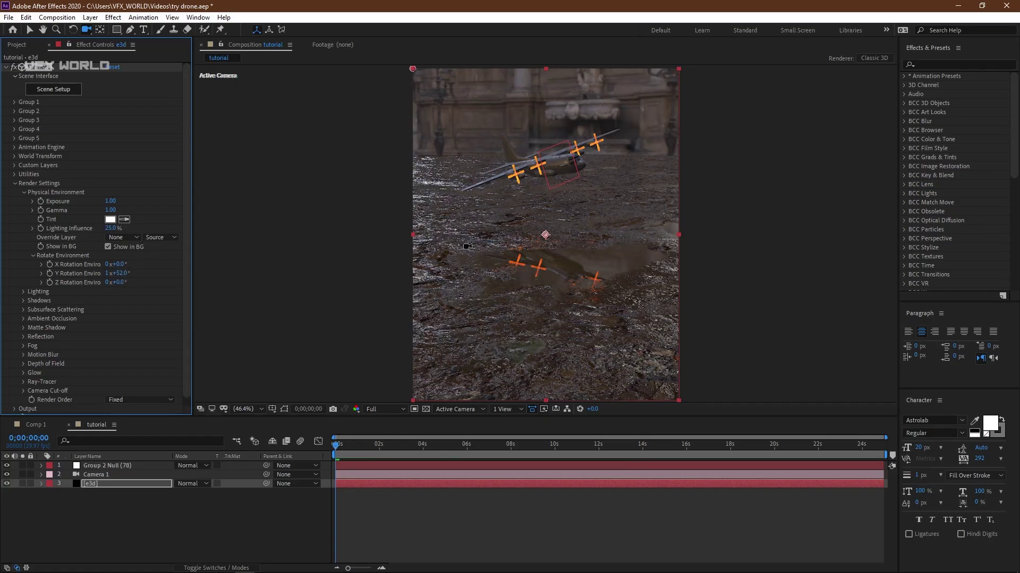
click(209, 491)
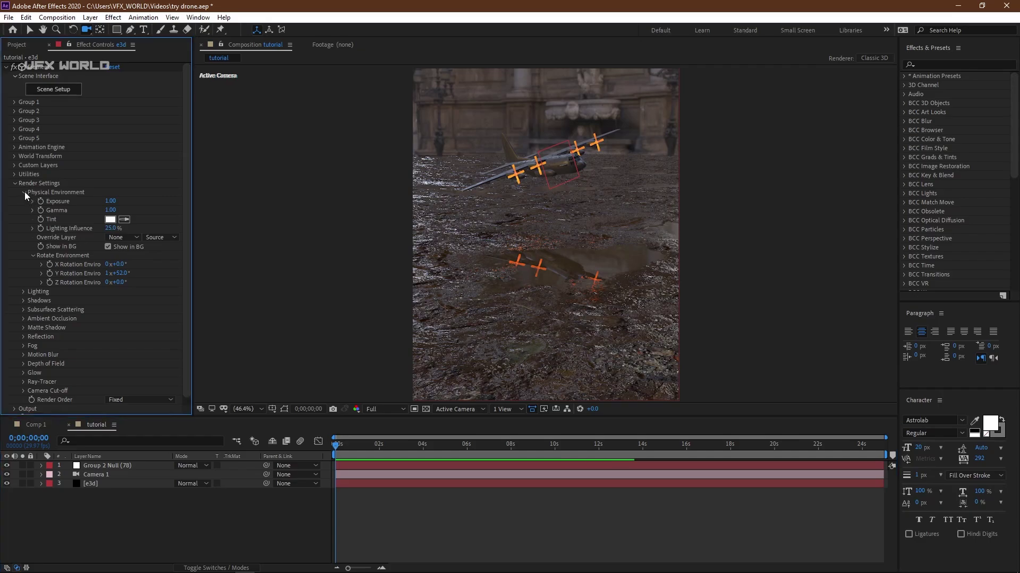
click(24, 192)
Add a shadow-casting parallel light with colour 74B9FF, 265% intensity and smooth falloff
right_click(180, 500)
mouse_move(225, 401)
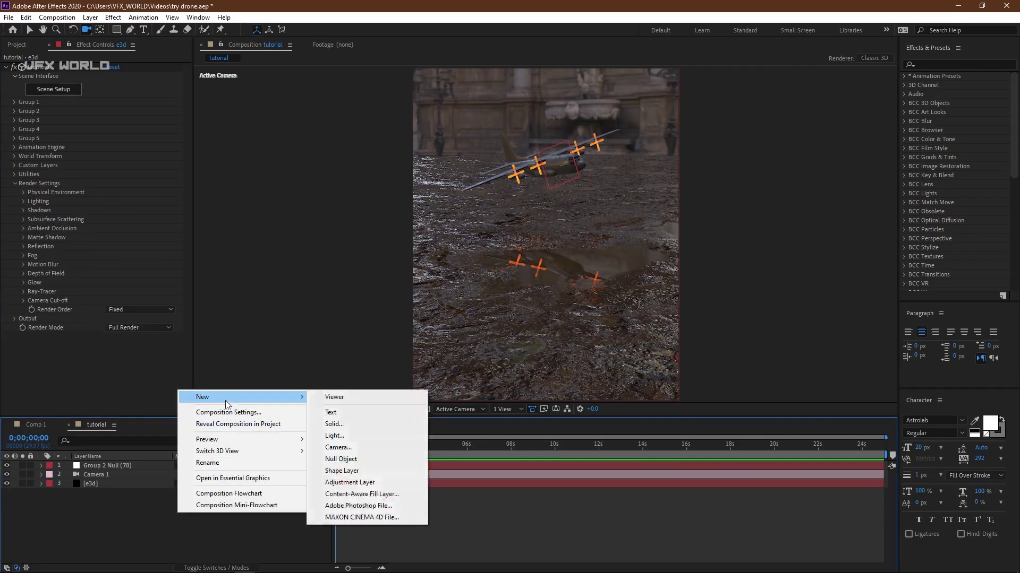
click(334, 435)
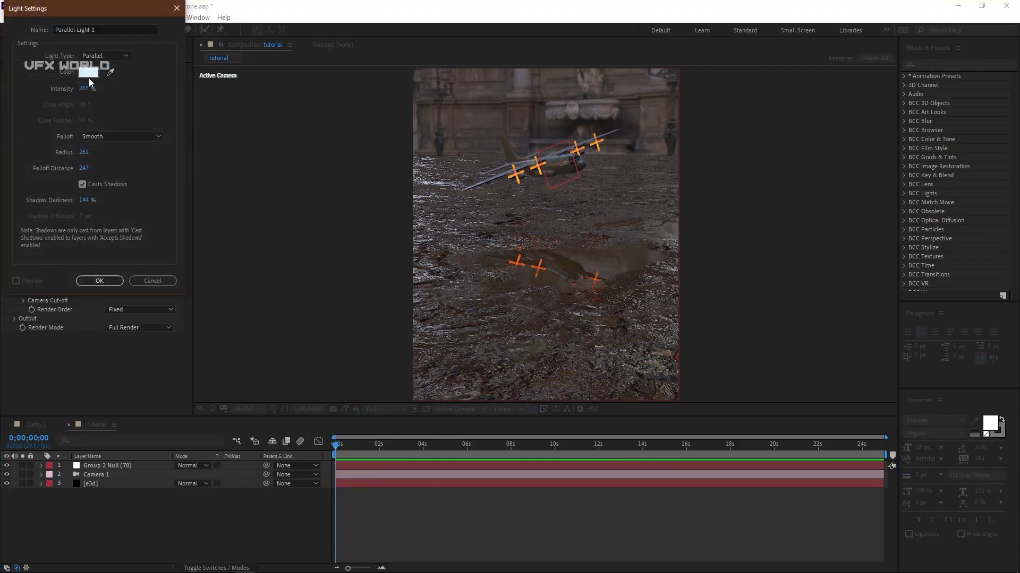
click(88, 74)
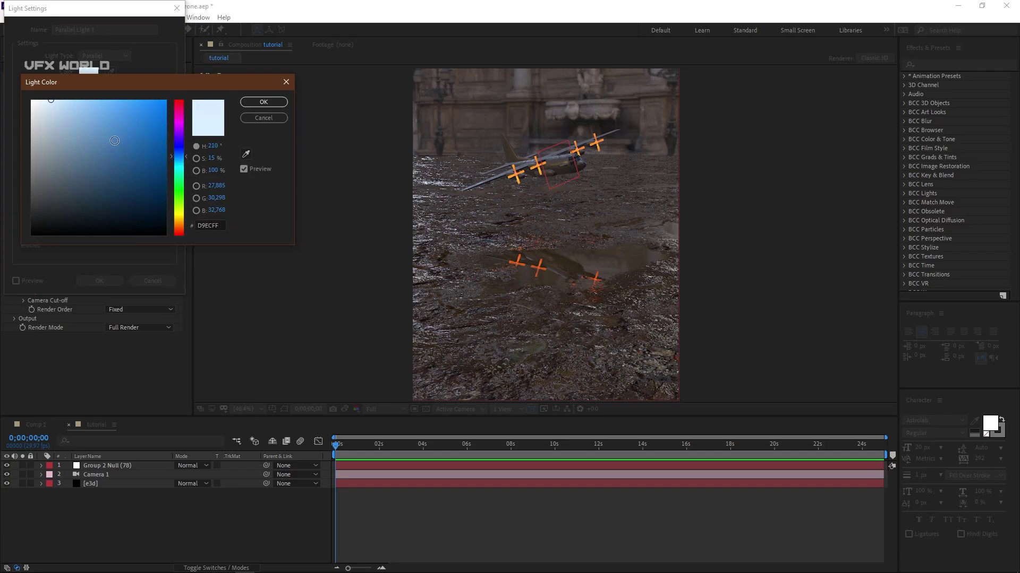
mouse_move(115, 140)
mouse_down()
mouse_move(80, 91)
mouse_move(105, 99)
mouse_up()
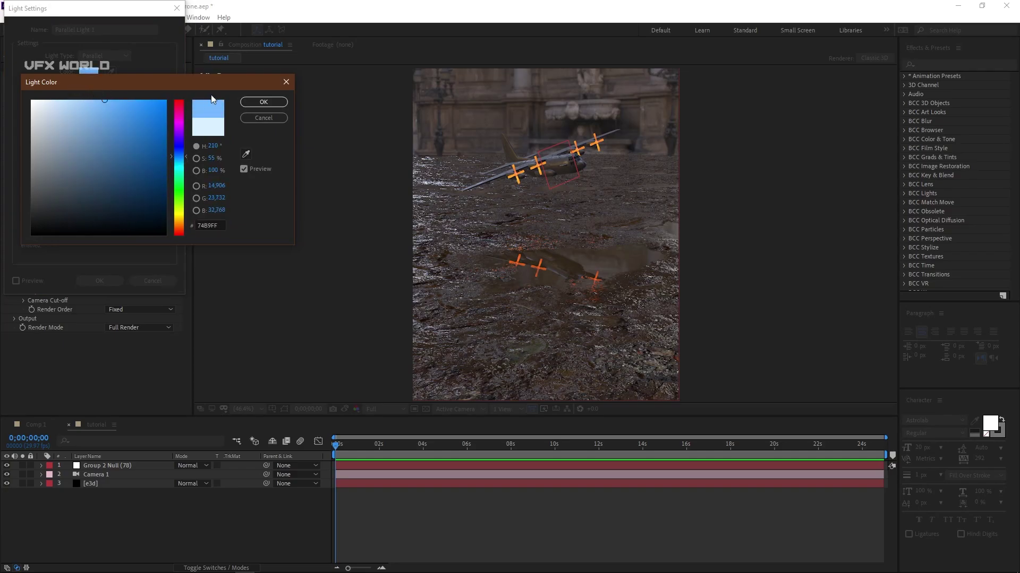
click(271, 102)
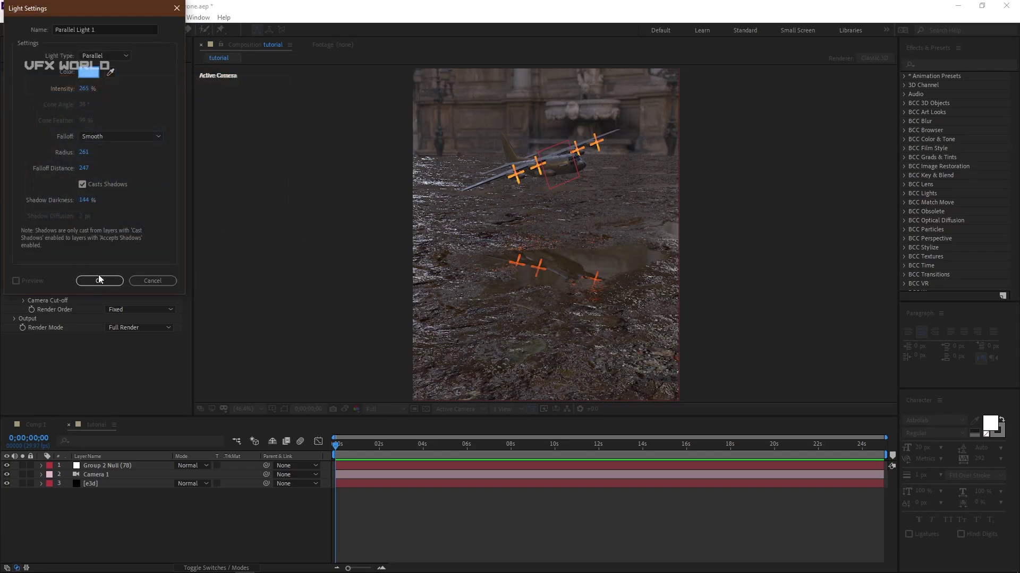
click(99, 280)
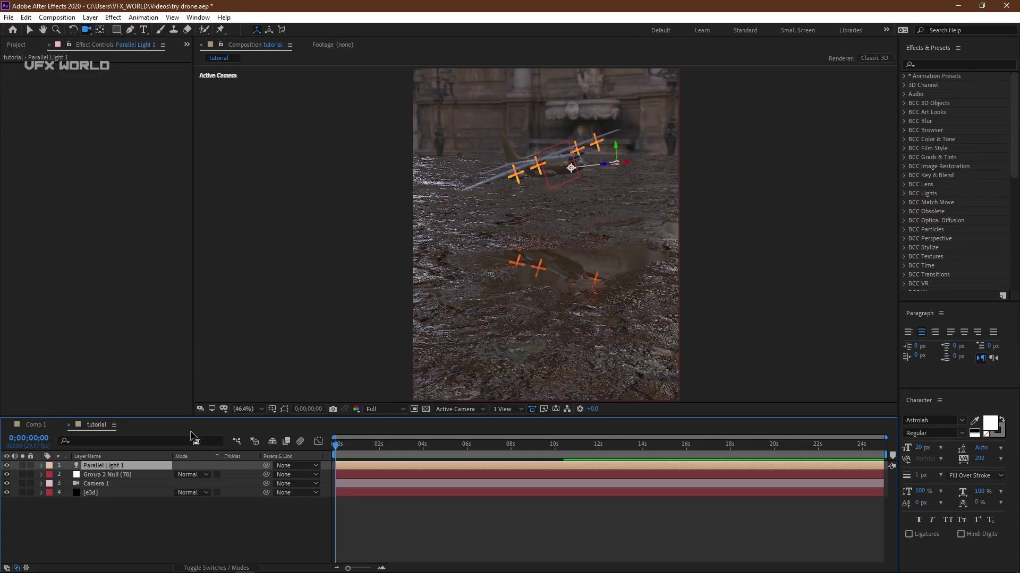
Place Parallel Light 1 above and to one side of the aircraft at position -315, -320, 1765
key(p)
drag(198, 474, 282, 428)
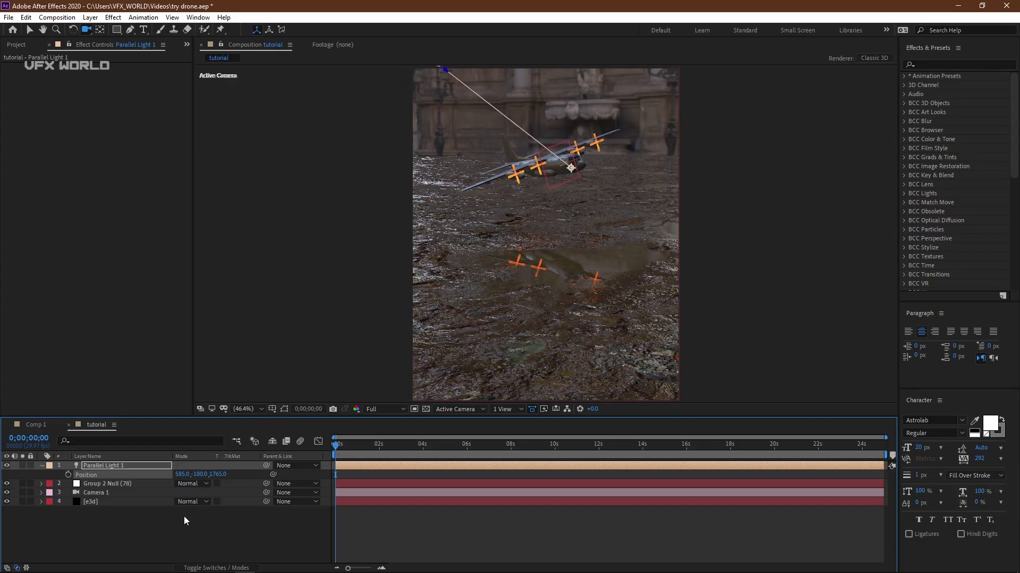
drag(179, 474, 135, 478)
mouse_move(205, 474)
mouse_down()
mouse_move(139, 456)
mouse_move(199, 467)
mouse_up()
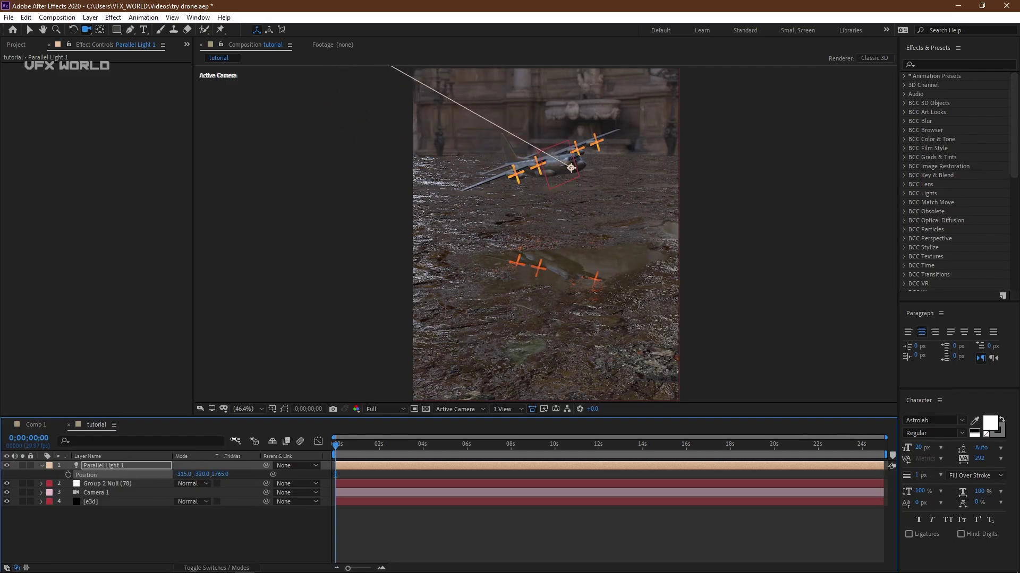
Enable ambient occlusion in the render settings of the e3d layer's Element effect
click(125, 502)
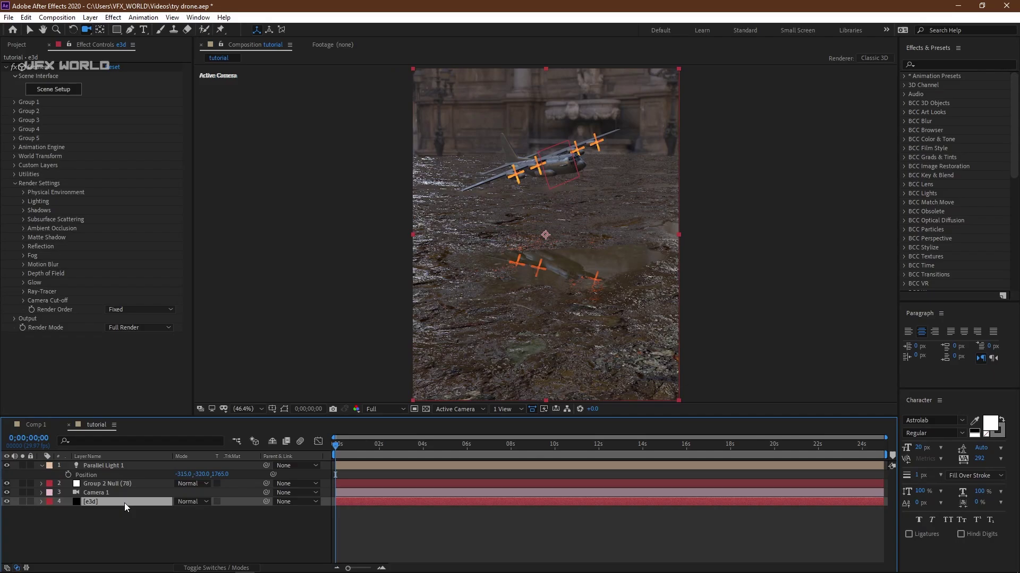
click(23, 228)
click(107, 238)
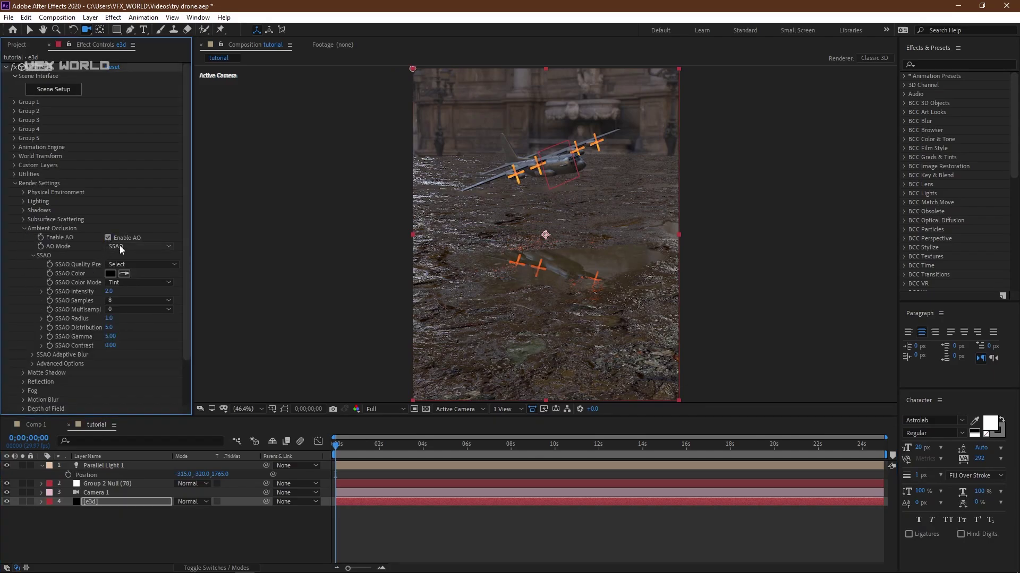
Set the ambient occlusion mode to Ray-Traced in the e3d layer's Element render settings
click(136, 247)
click(130, 269)
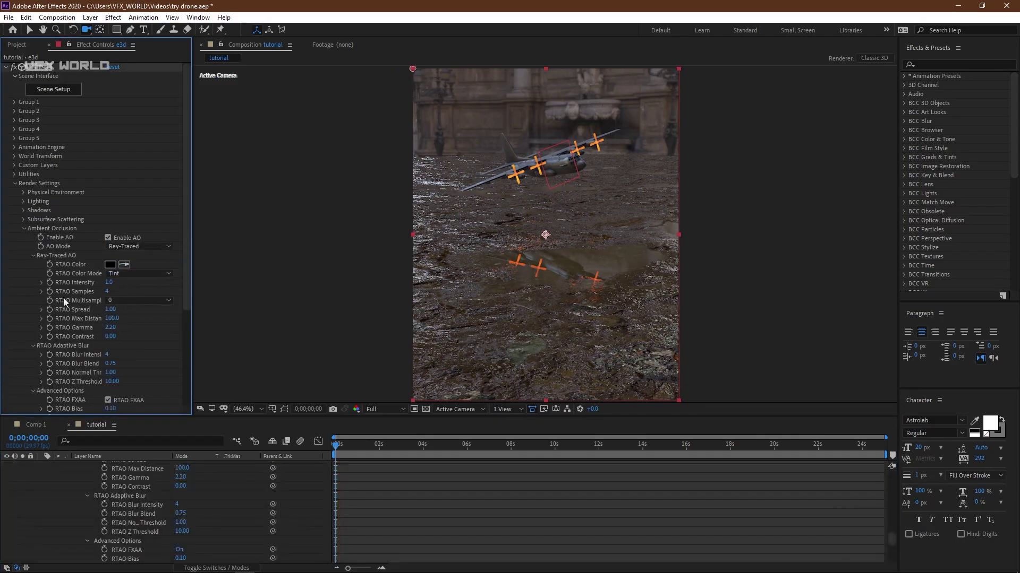
click(24, 229)
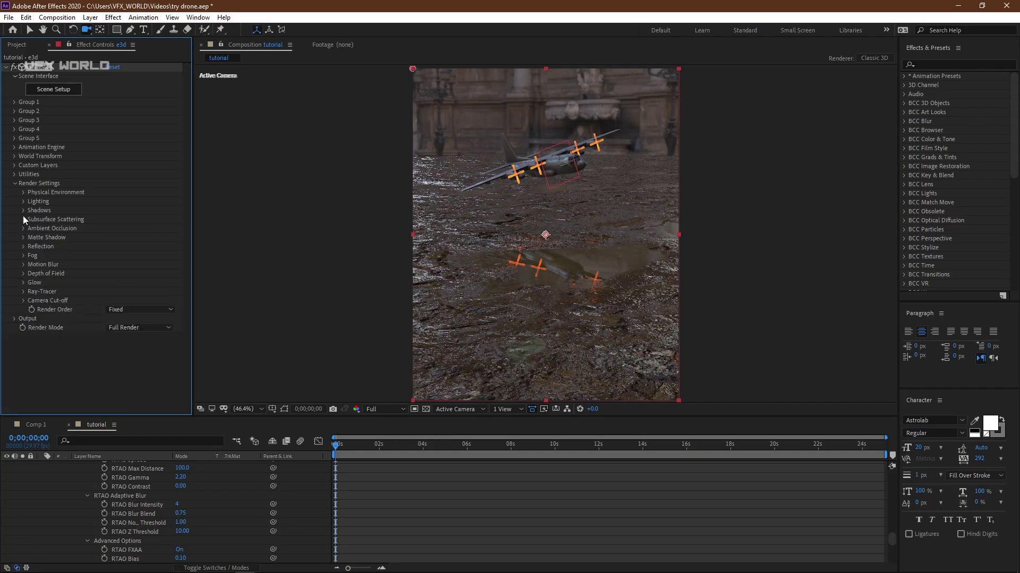
Switch the Element shadow mode from shadow mapping to Ray-Traced
click(23, 211)
click(113, 219)
click(126, 226)
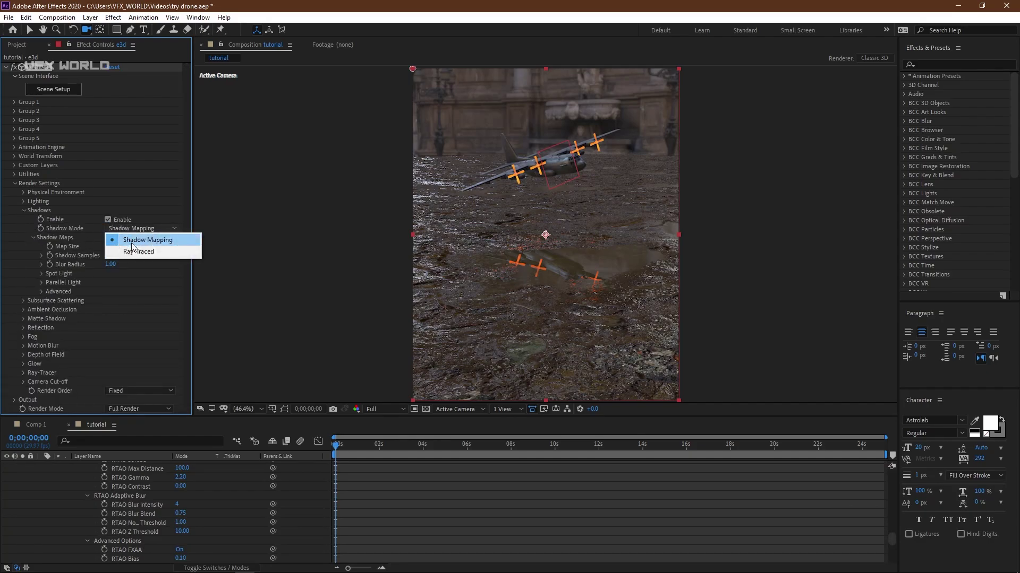
click(129, 251)
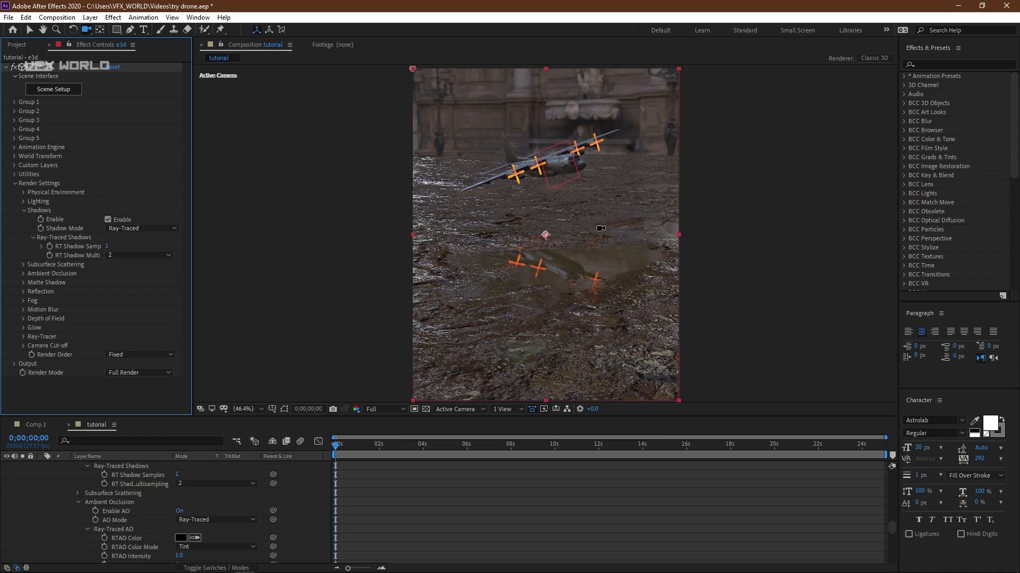
click(22, 211)
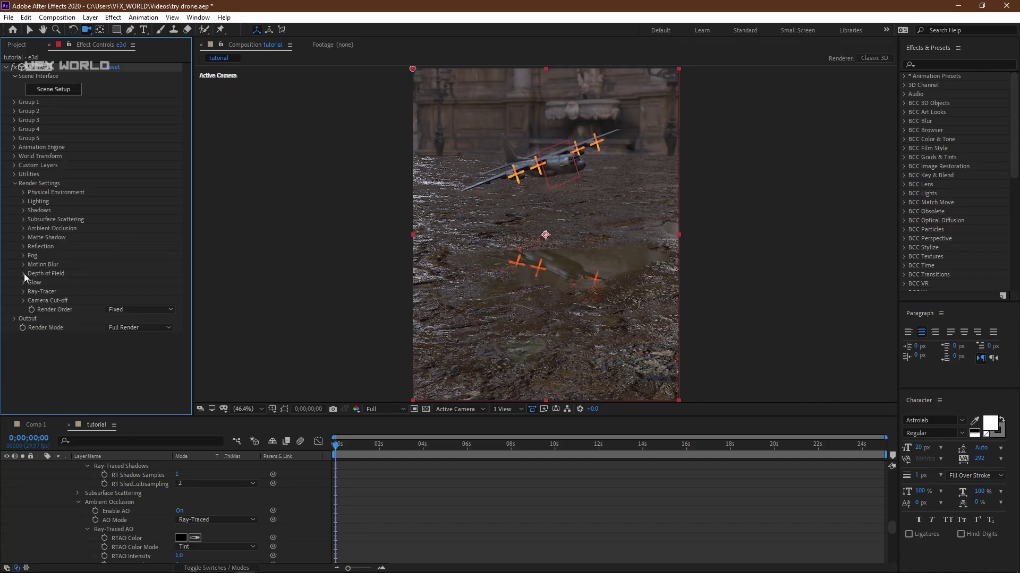
Enable fog in the Element render settings and give it the light blue colour A6DCFF
click(23, 256)
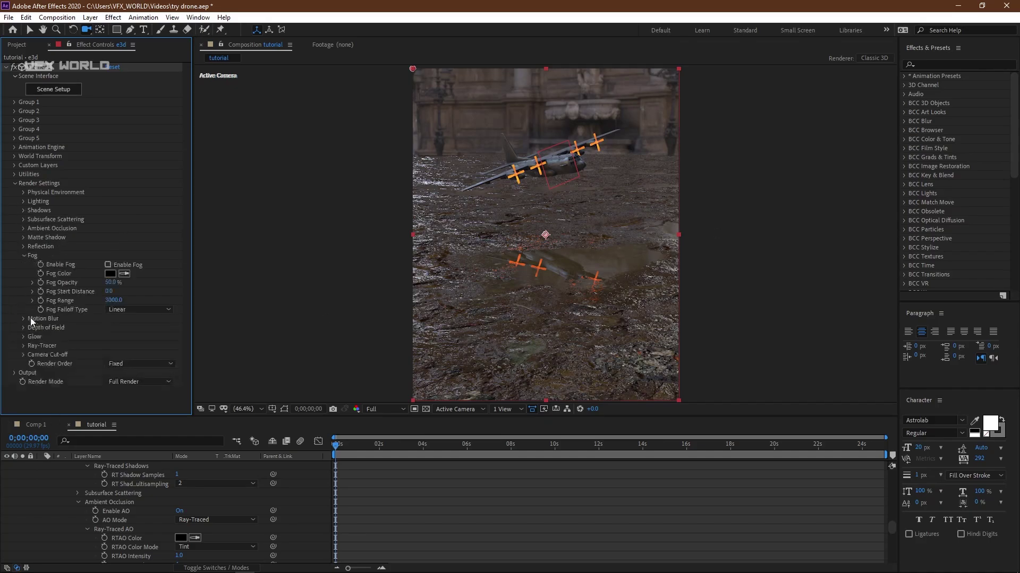
click(108, 264)
click(110, 273)
drag(177, 193, 180, 162)
click(92, 110)
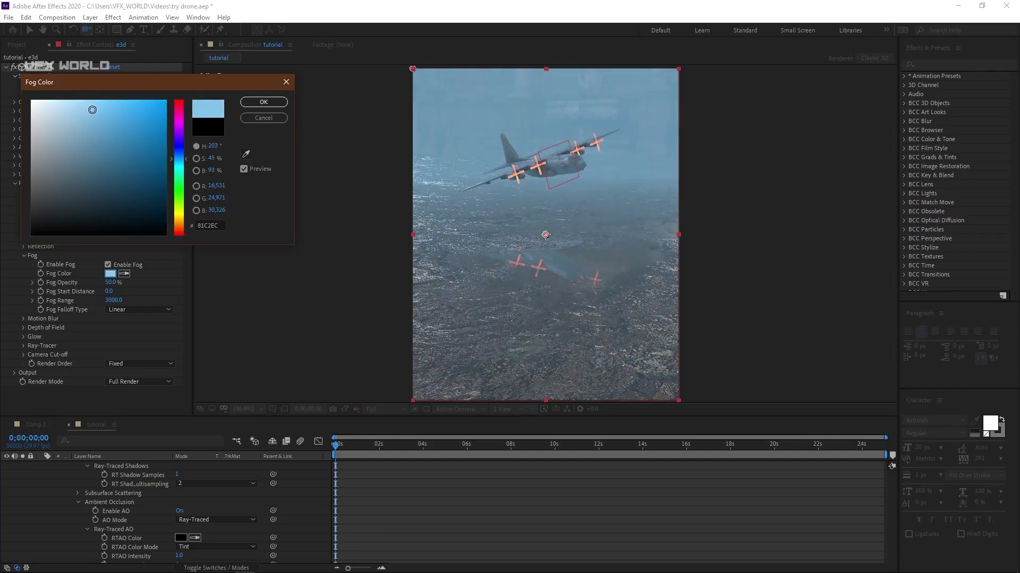
drag(92, 110, 78, 98)
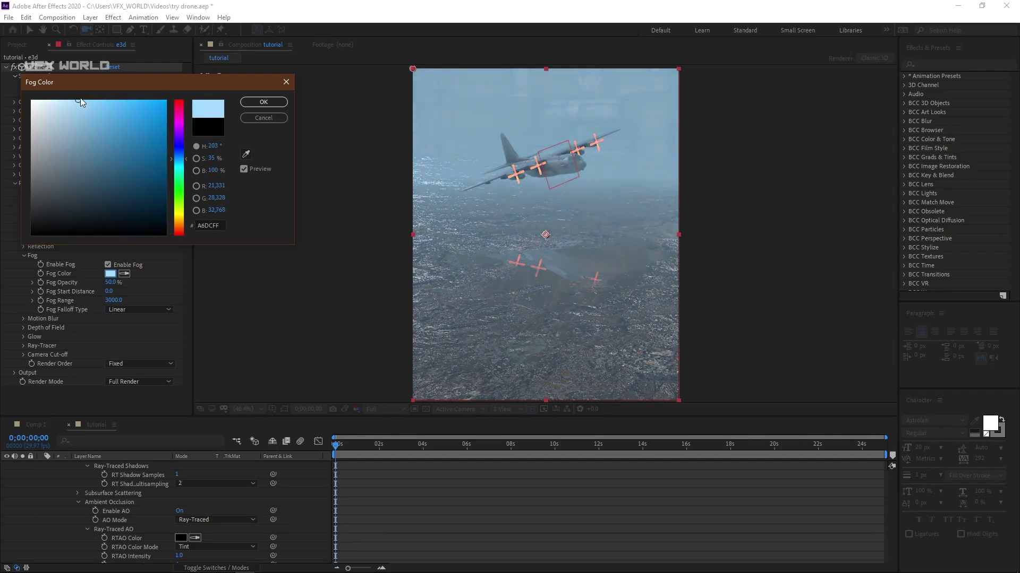
click(264, 102)
Set the fog opacity to 73% and its start distance to 1710, and collapse the e3d layer's properties
drag(109, 282, 184, 280)
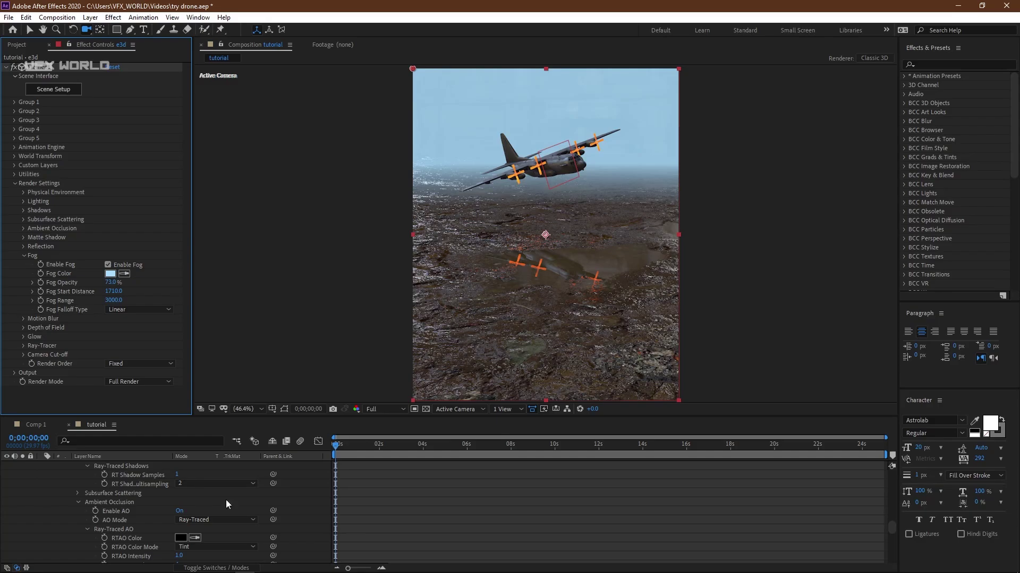
scroll(225, 499, up, 15)
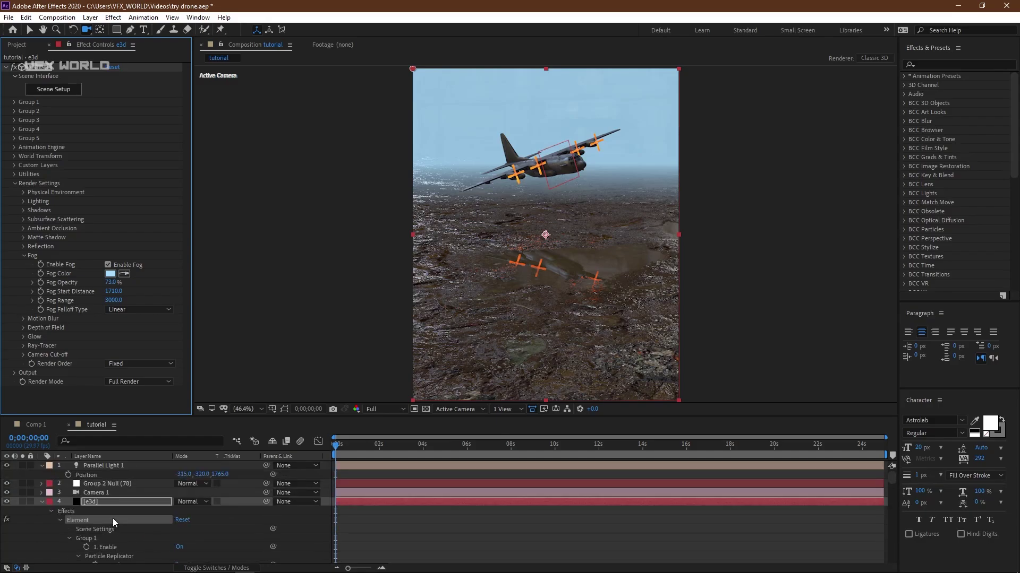
click(43, 500)
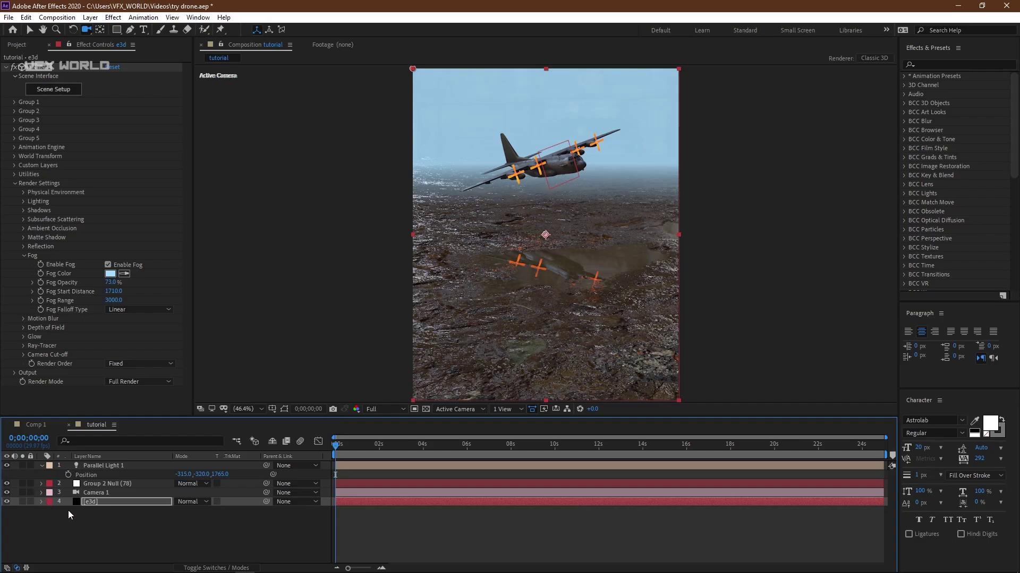
click(86, 525)
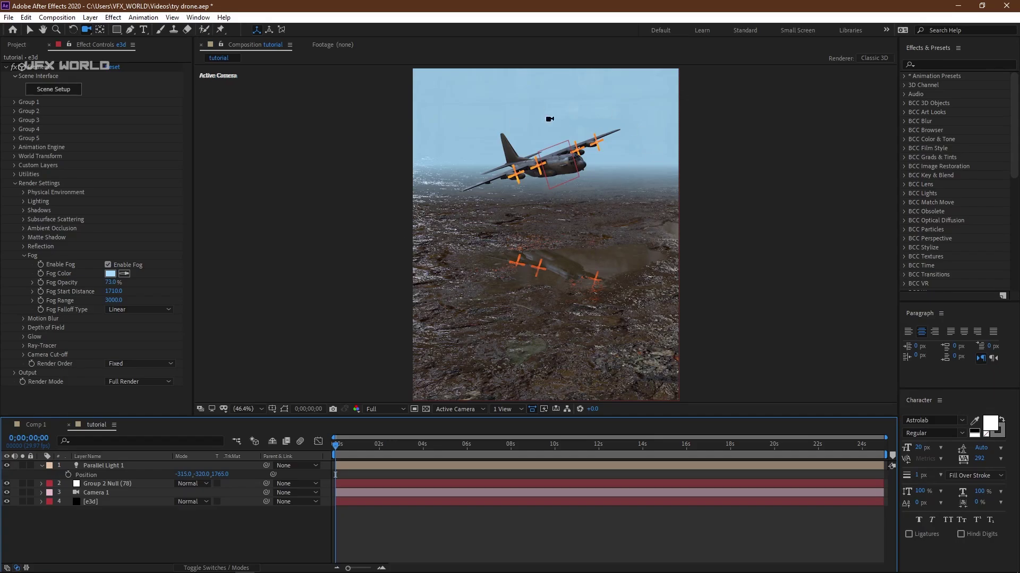
Keyframe Group 2's Aircraft Rig Turbine from 0 revolutions at the first frame to 12 revolutions at 0;00;09;29
click(24, 256)
click(15, 111)
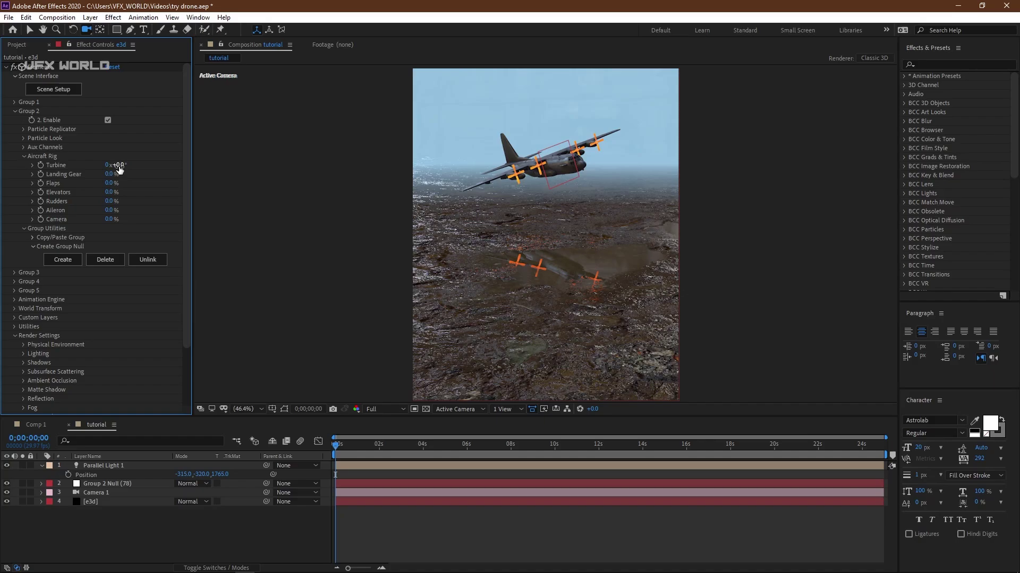
drag(113, 169, 187, 170)
key(ctrl+z)
click(41, 164)
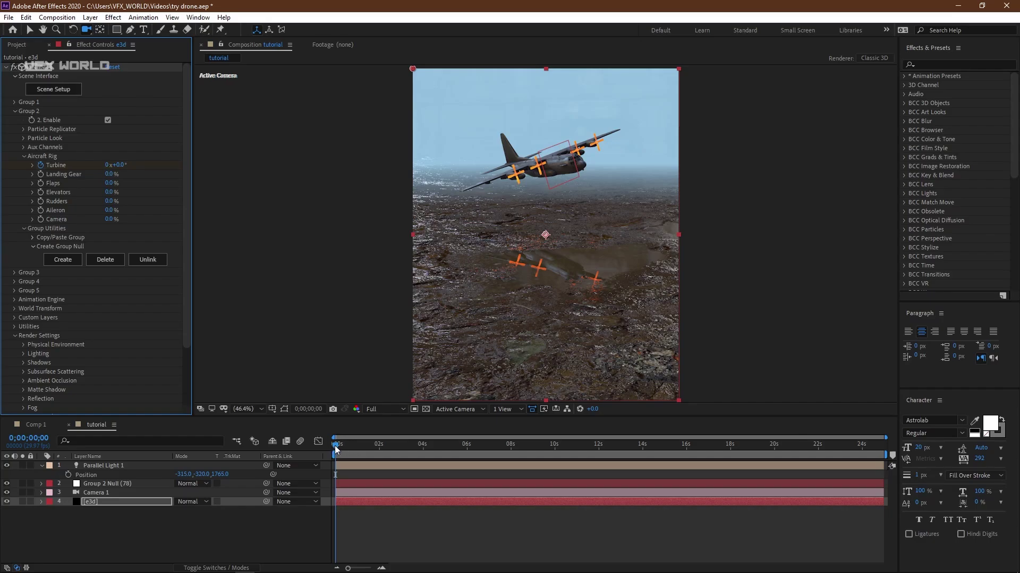
drag(336, 451, 554, 448)
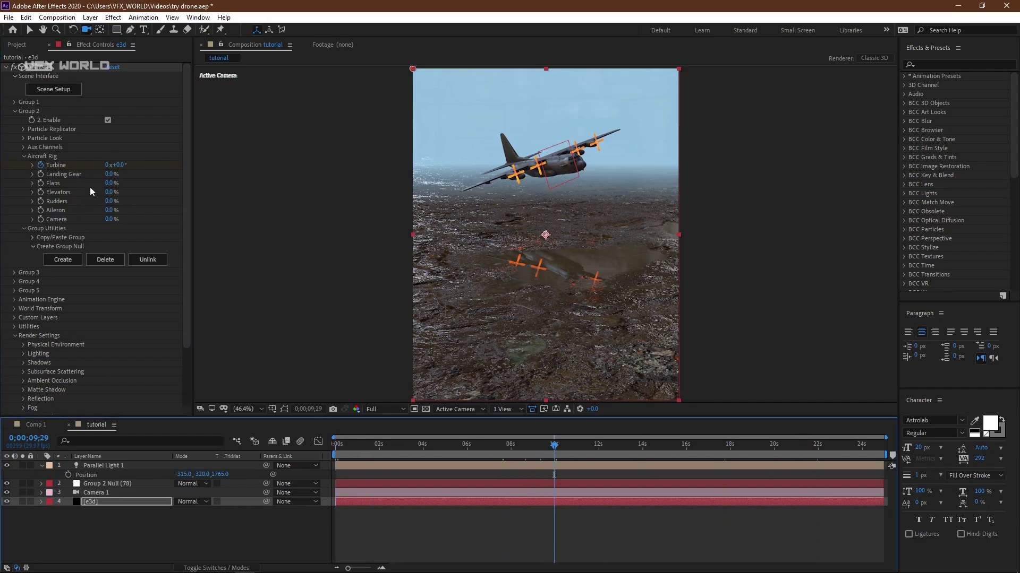
click(106, 165)
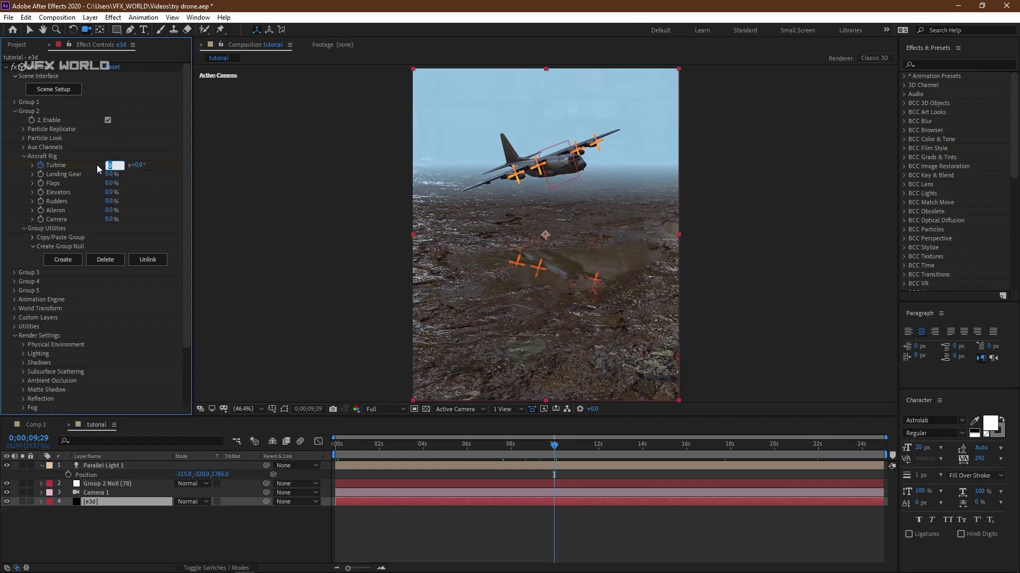
text(12)
key(Return)
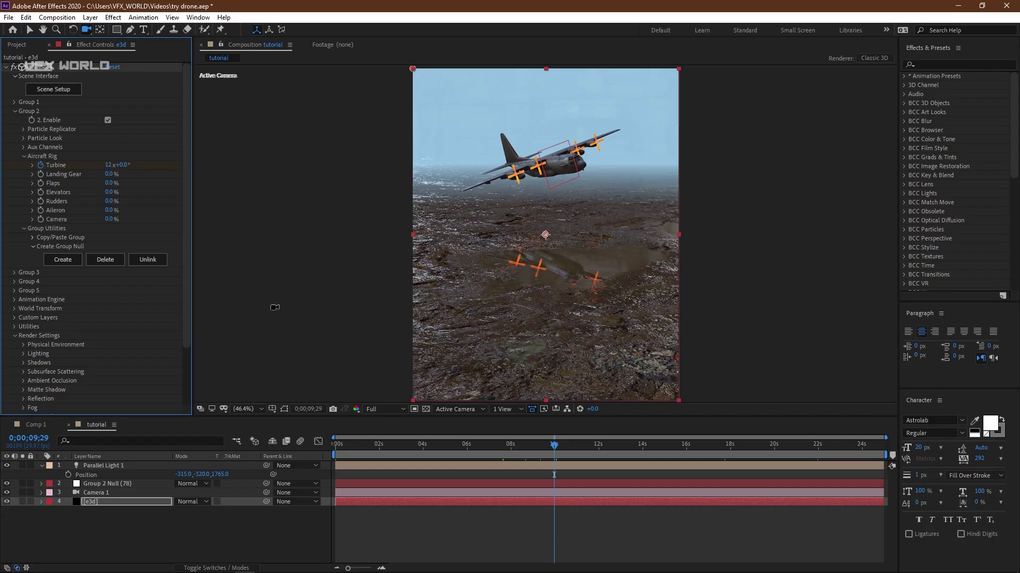
Enable motion blur for the composition and the e3d layer, and check the propellers up close at 0;00;05;00
click(490, 447)
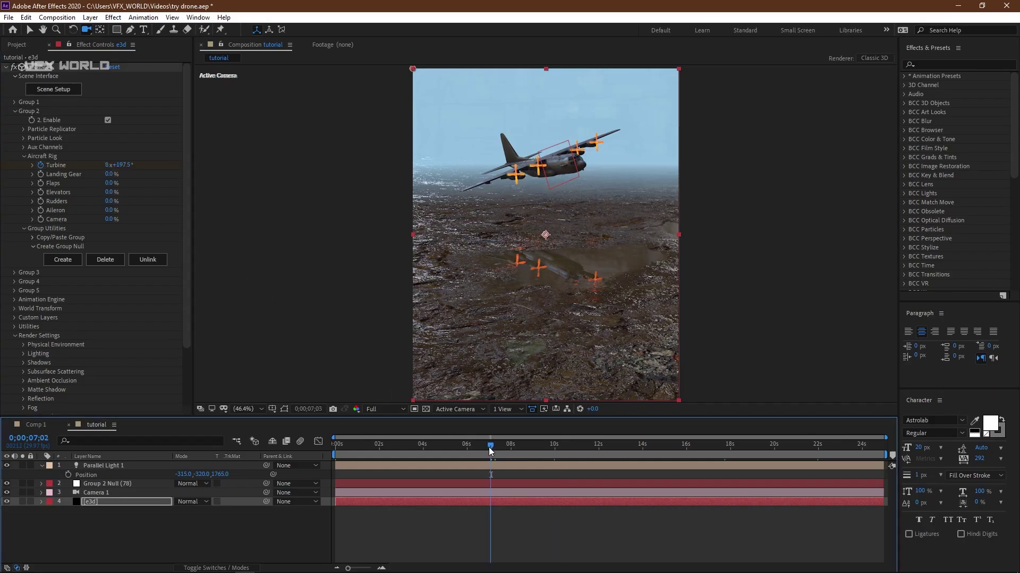
key(Home)
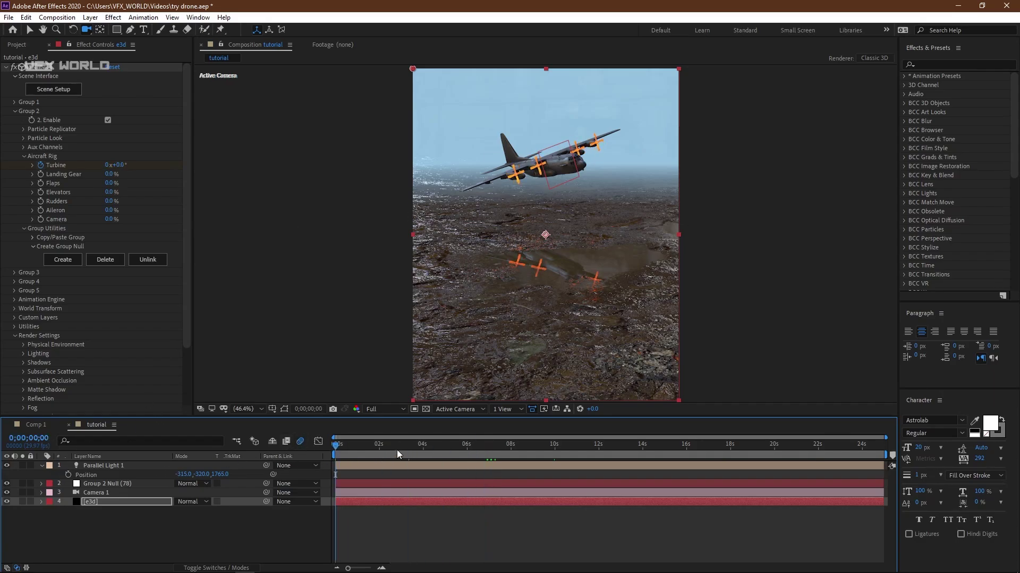
drag(397, 450, 444, 445)
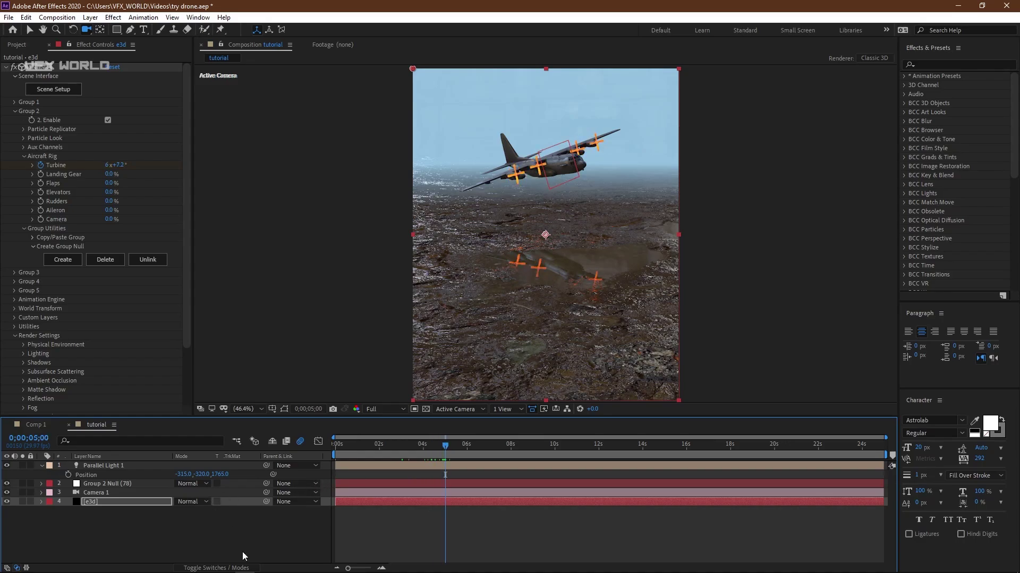
key(F4)
click(219, 502)
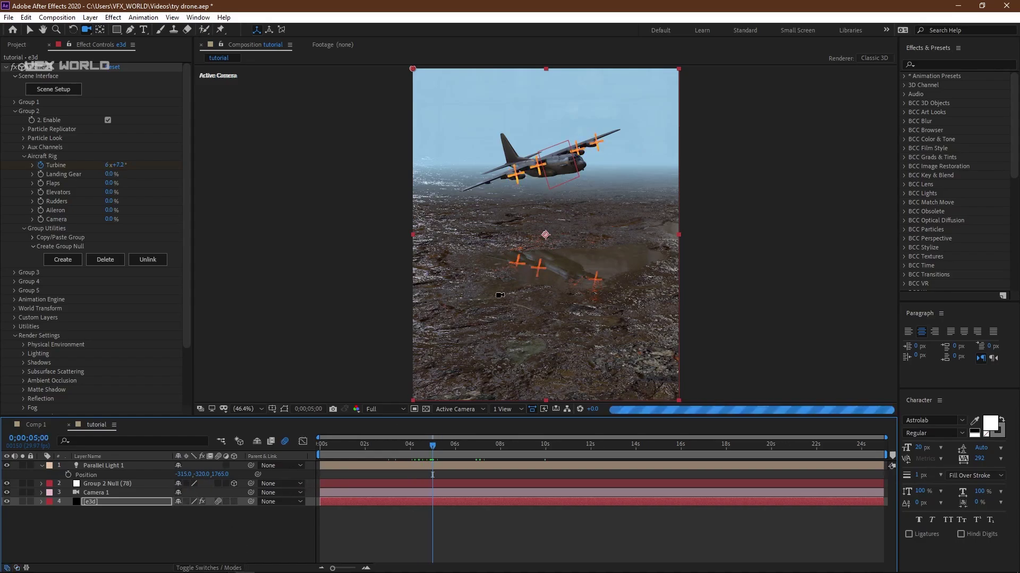
scroll(524, 172, up, 1)
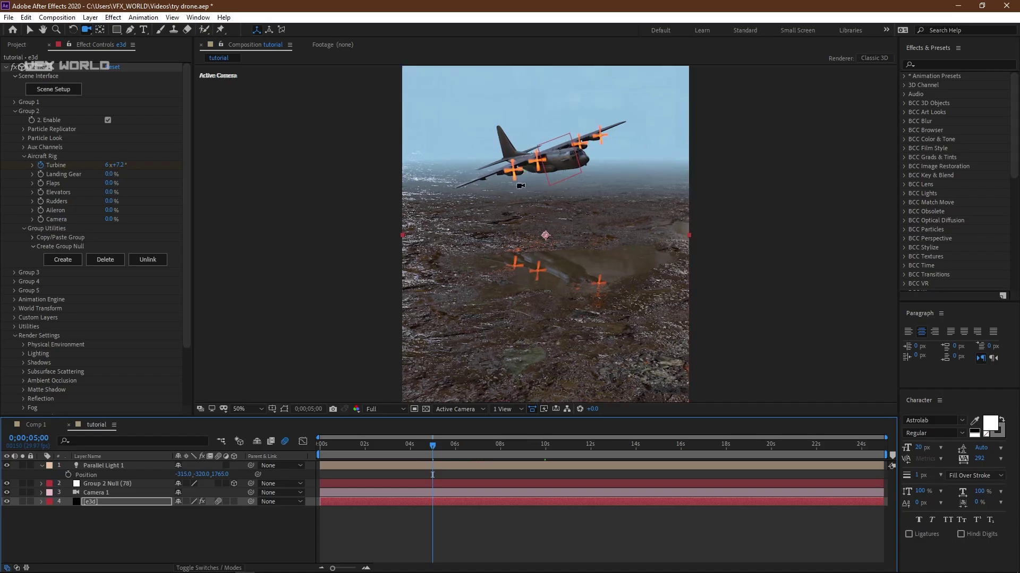
key(v)
drag(476, 139, 534, 187)
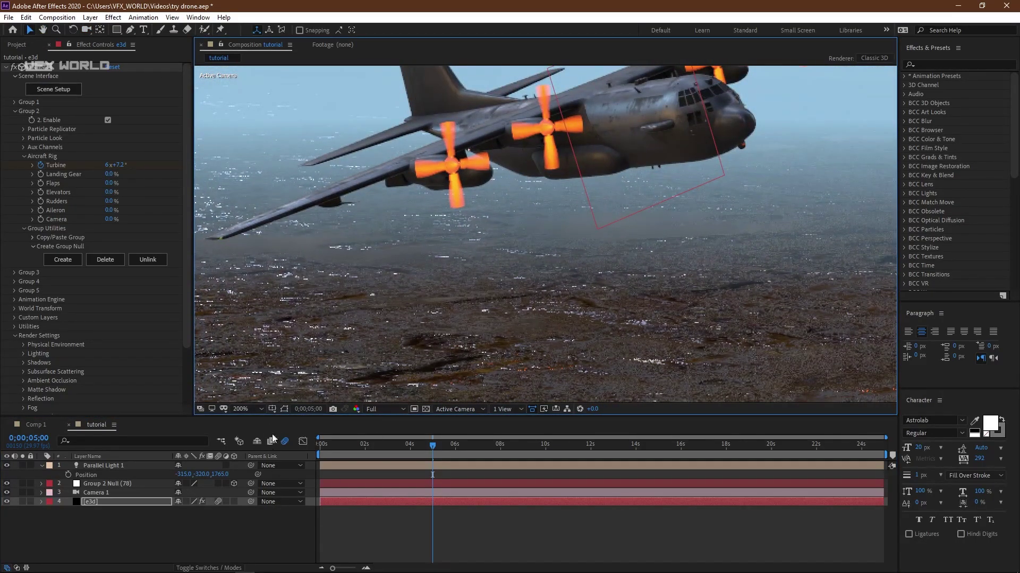
click(253, 407)
click(271, 234)
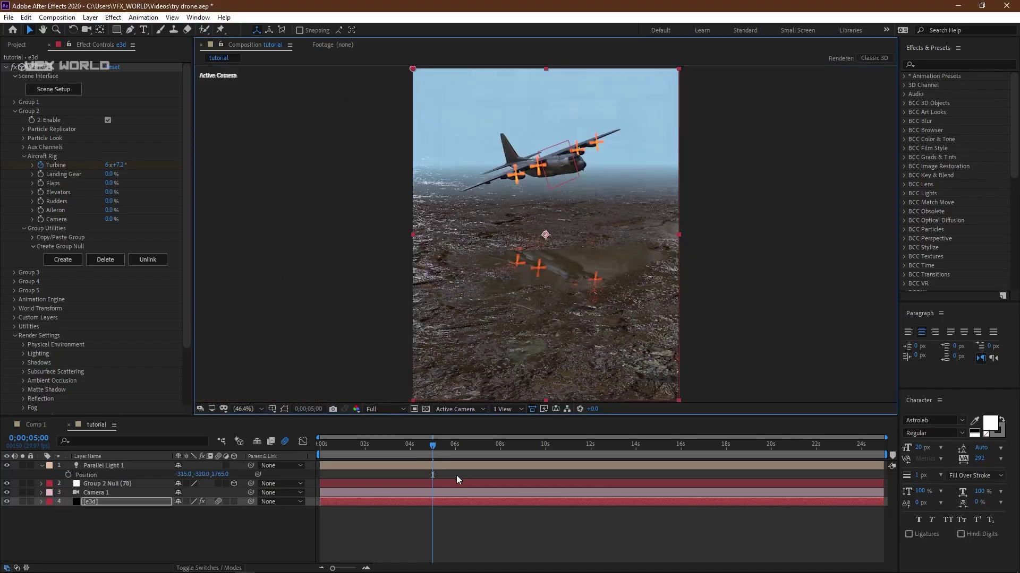
Reveal the e3d keyframes, set the Turbine keyframe at 0;00;09;29 to 25 revolutions and check a frame around five seconds
click(123, 504)
key(u)
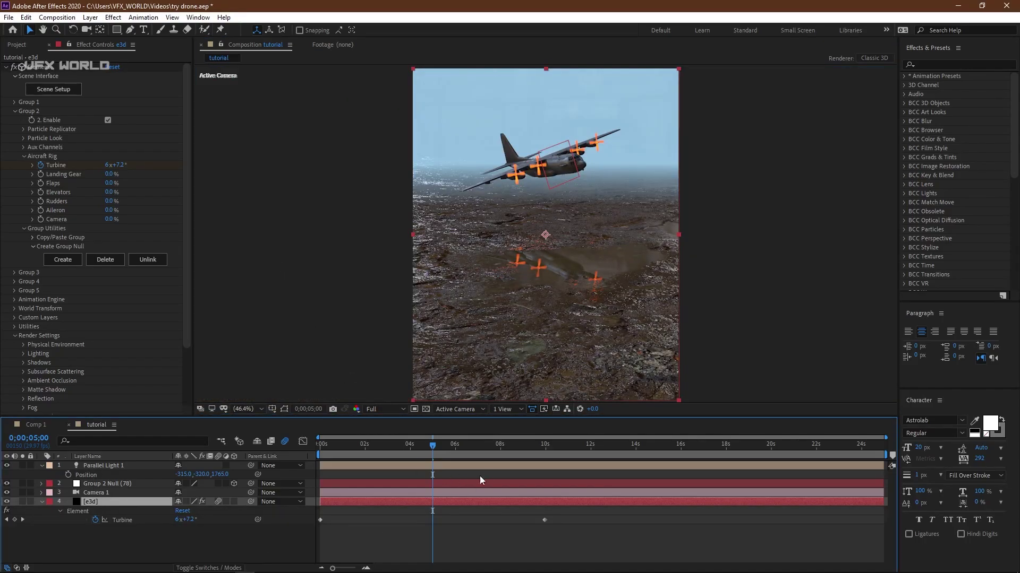
shift+click(536, 444)
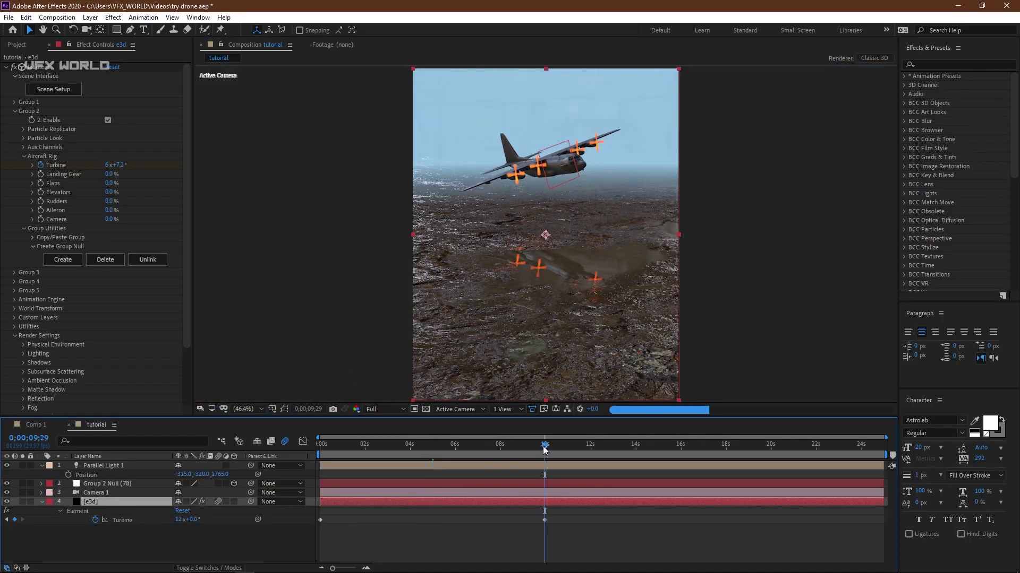
click(108, 166)
text(25)
key(Return)
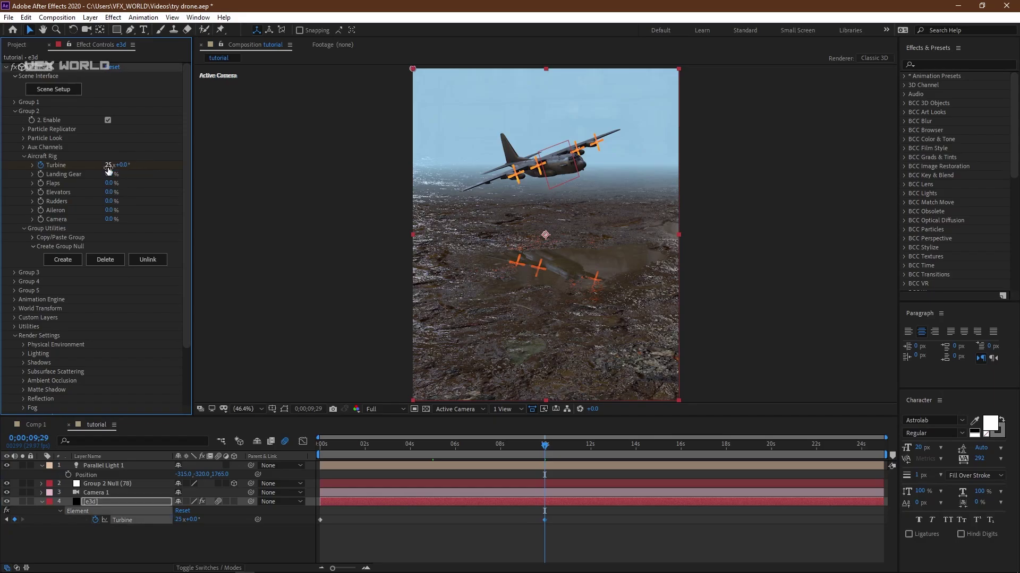
click(436, 441)
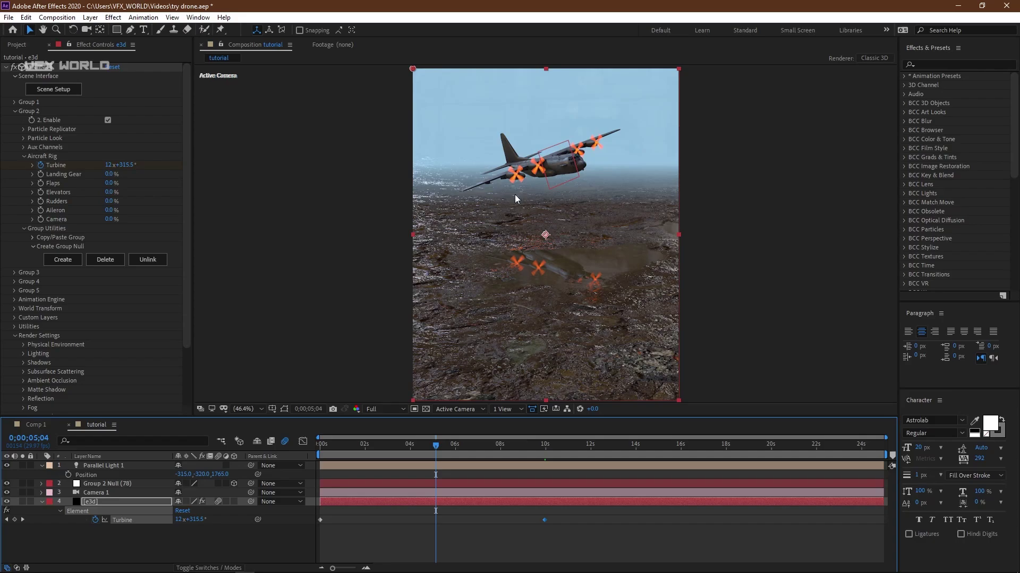
Set the Turbine keyframe at 0;00;09;29 to 50 revolutions and check the propeller blur at 0;00;05;21
click(544, 446)
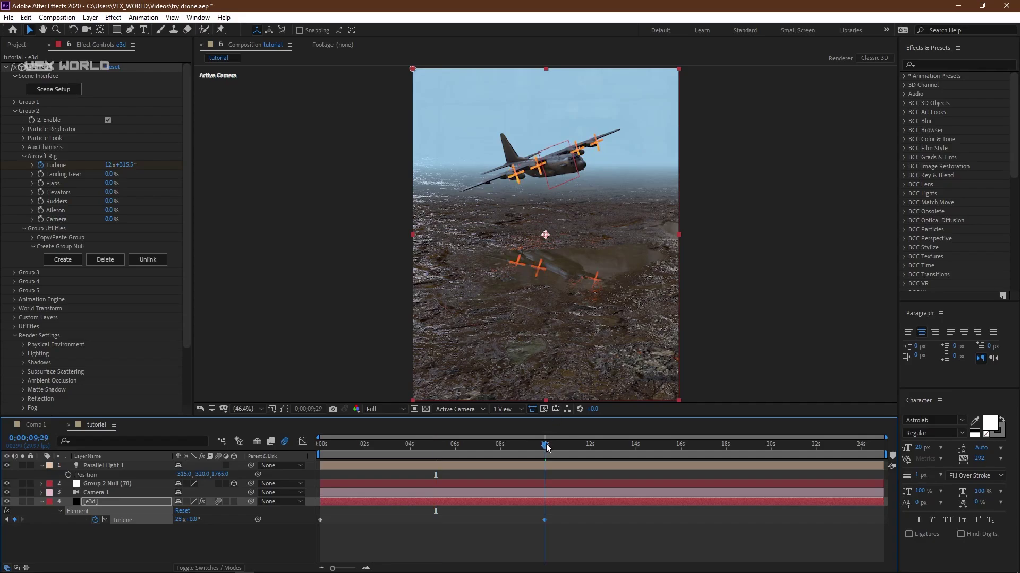
click(108, 165)
text(50)
key(Return)
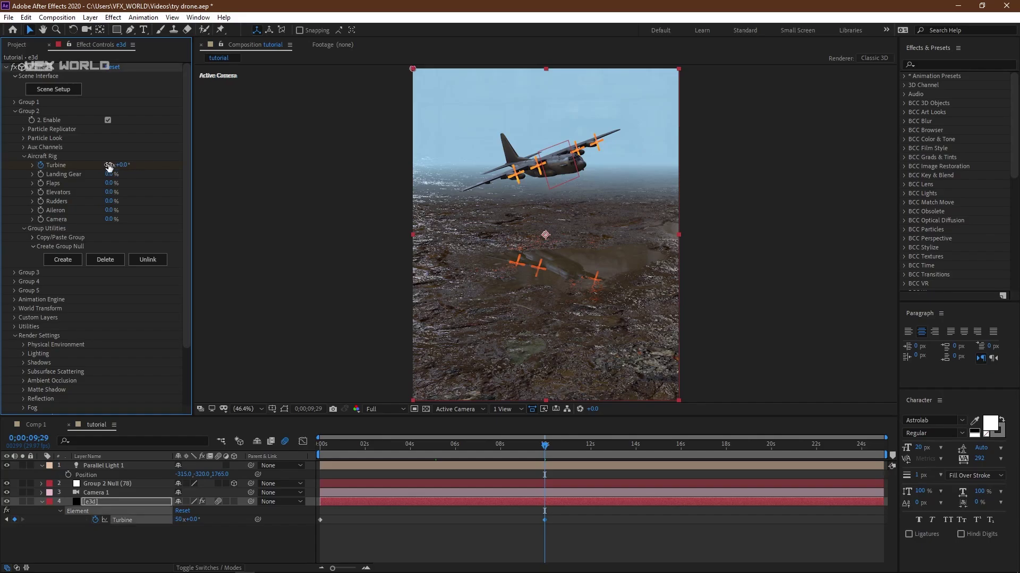
click(448, 444)
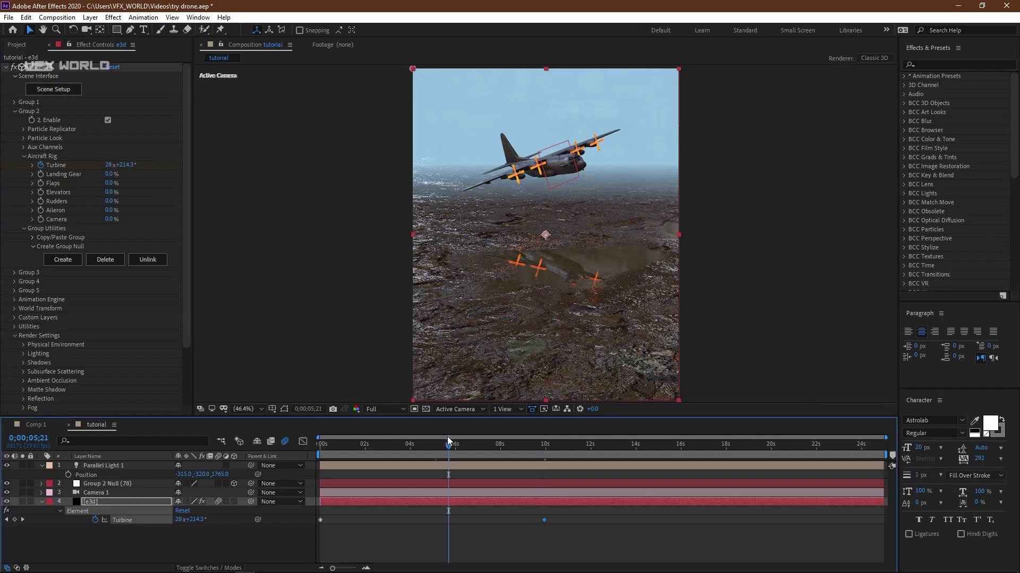
scroll(546, 176, up, 1)
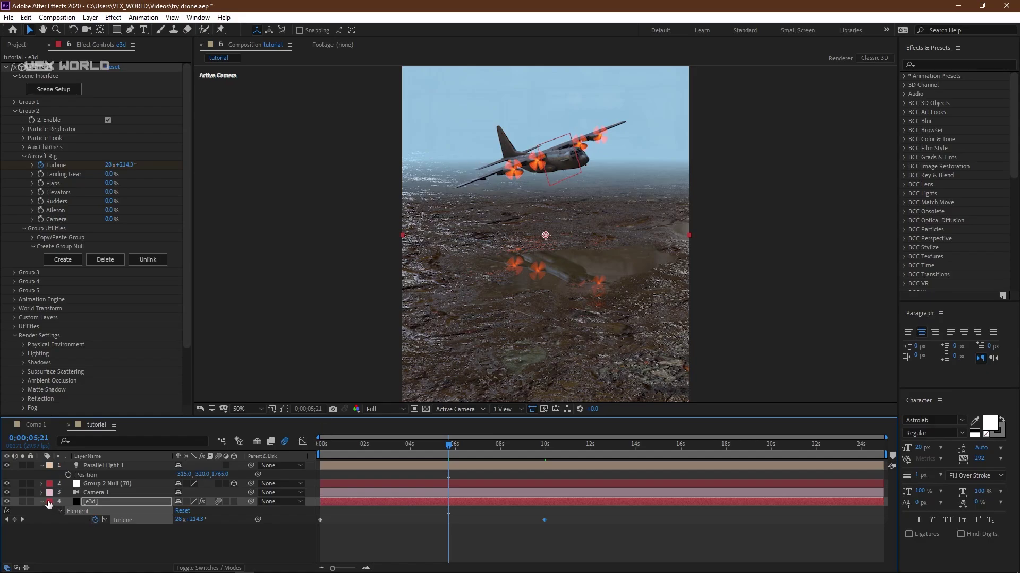
key(u)
Duplicate the e3d layer and rename the copy light_illu
click(133, 504)
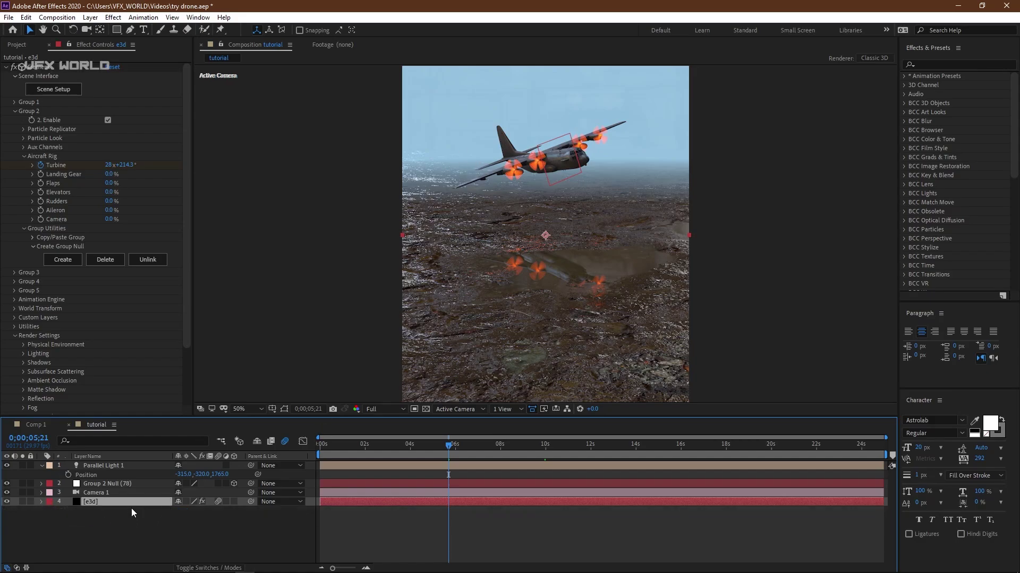
key(ctrl+d)
right_click(135, 503)
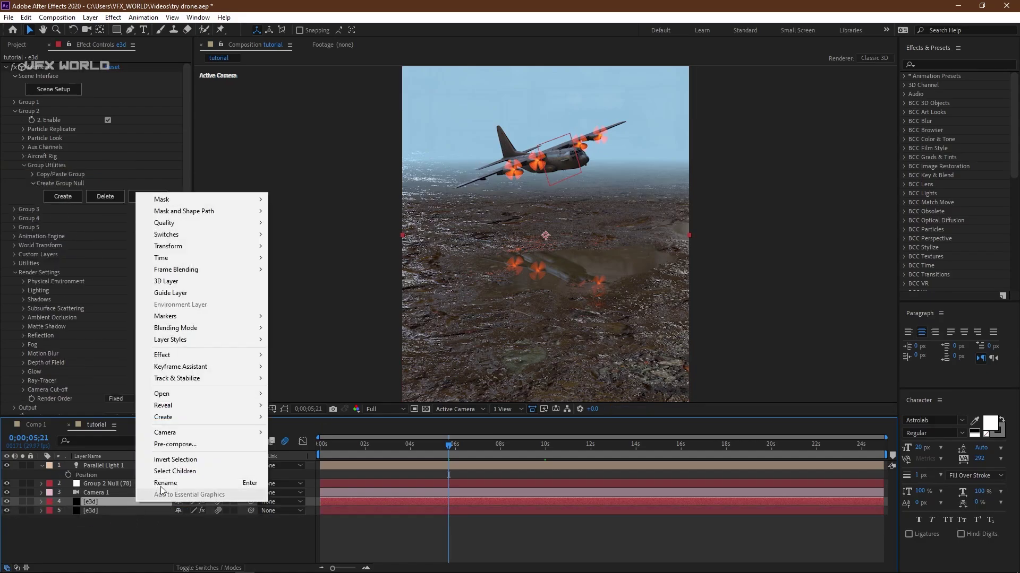
click(165, 483)
text(lig)
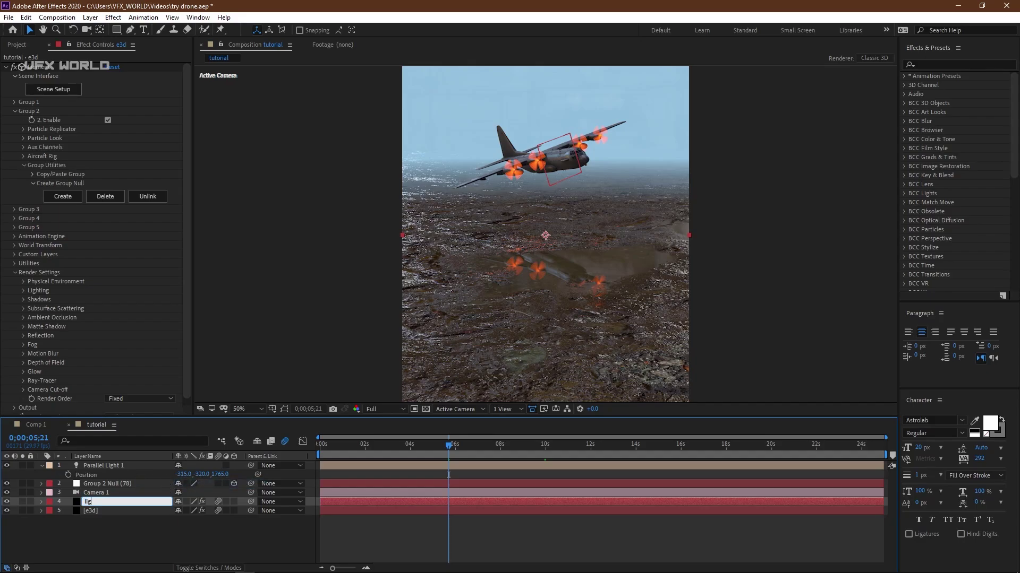
text(ht_illu)
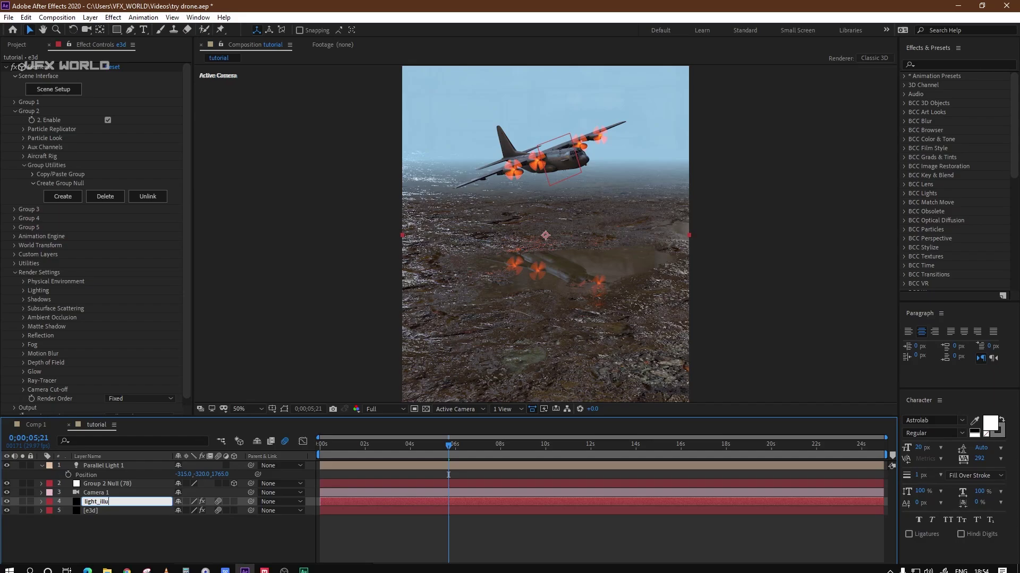
click(186, 540)
Set the Element output of the light_illu layer to show only Illumination
click(125, 501)
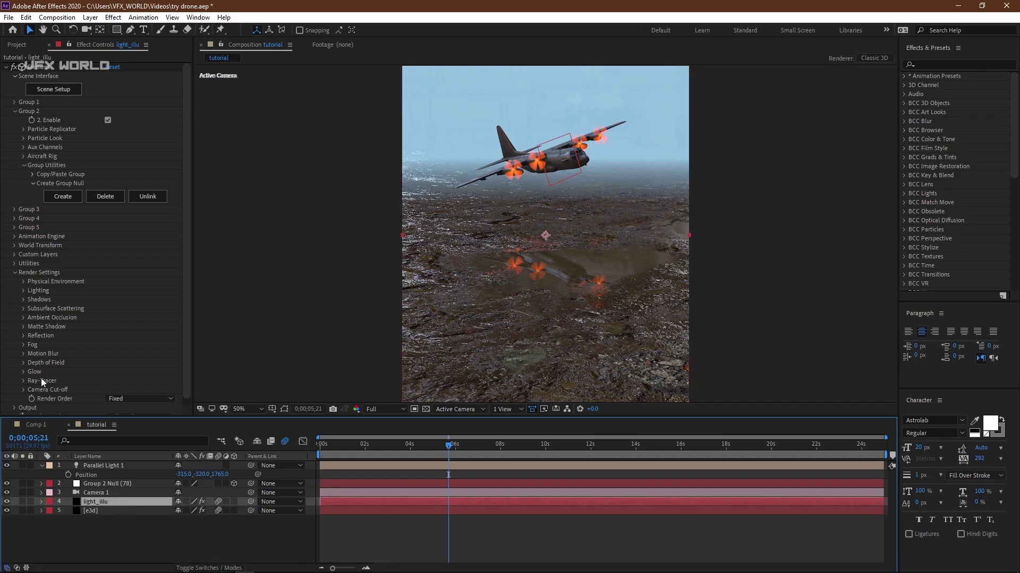
click(12, 408)
scroll(75, 324, down, 5)
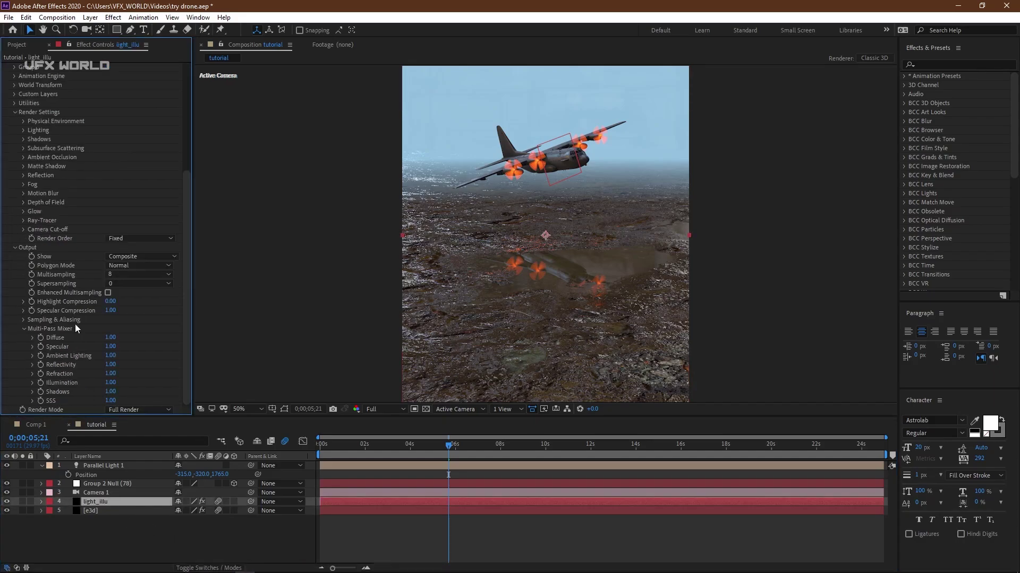
click(148, 254)
click(154, 381)
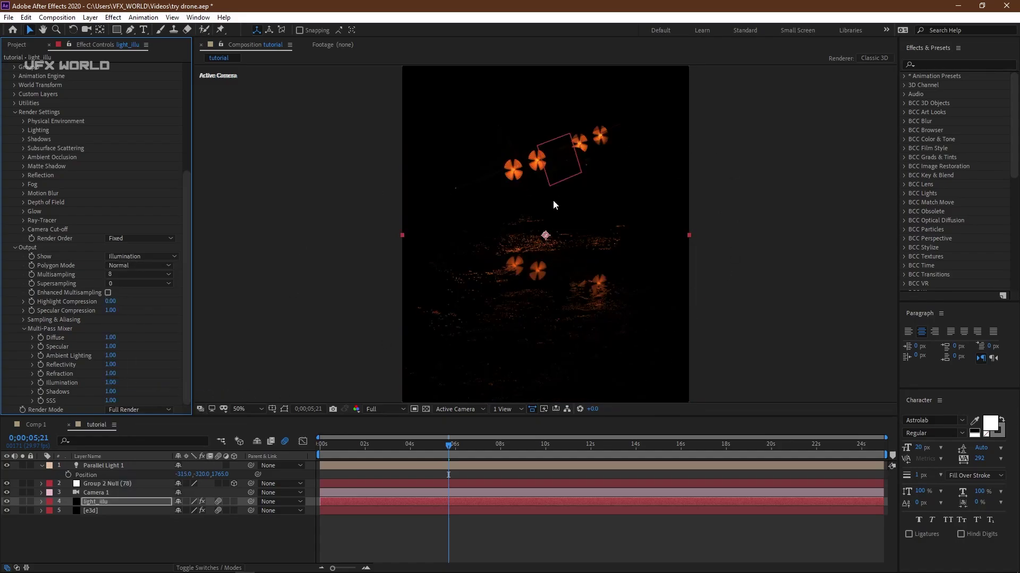
Hide the Group 2 Null (78) layer in the composition
click(128, 529)
click(127, 483)
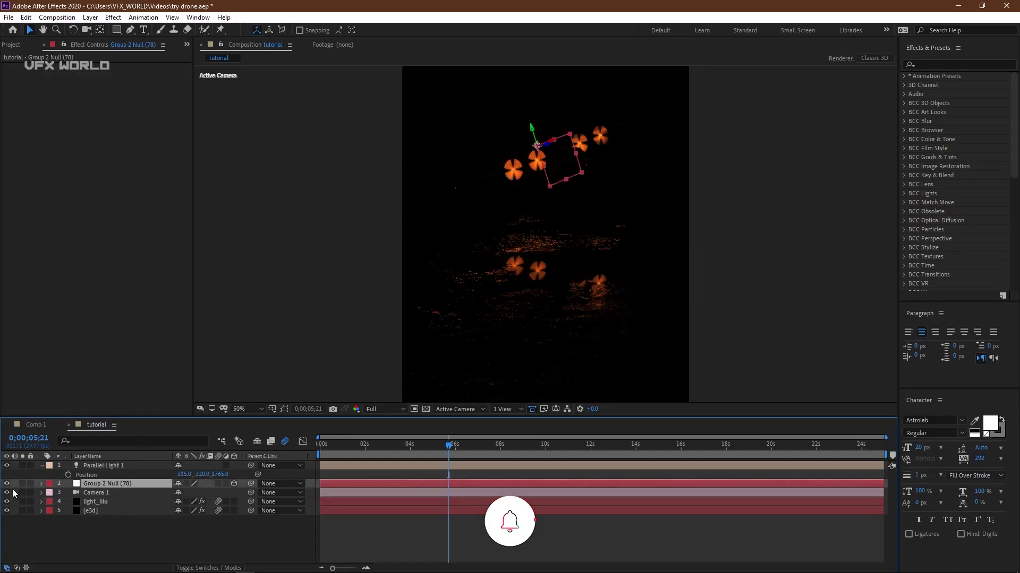
click(7, 484)
Apply the Stylize Glow effect to light_illu with a threshold of 60.4% and a radius of 46
click(944, 64)
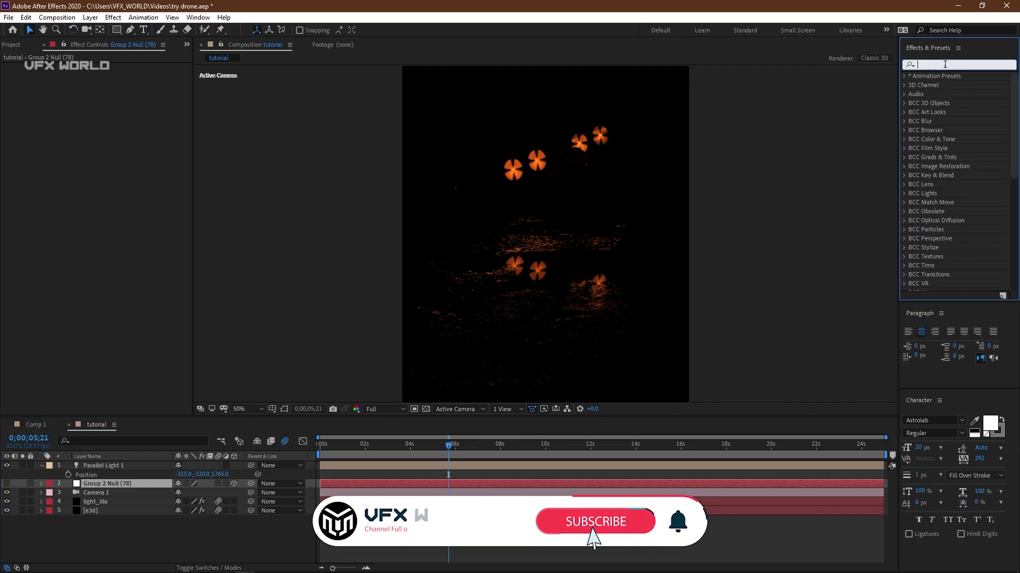
text(glow)
double_click(944, 287)
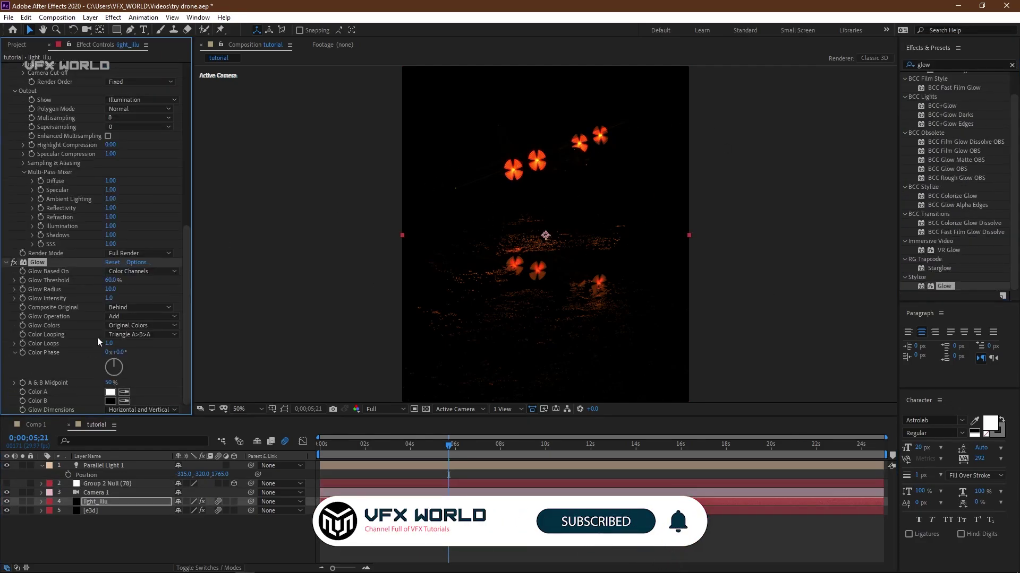
mouse_move(110, 289)
mouse_down()
mouse_move(134, 292)
mouse_move(100, 276)
mouse_move(112, 299)
mouse_up()
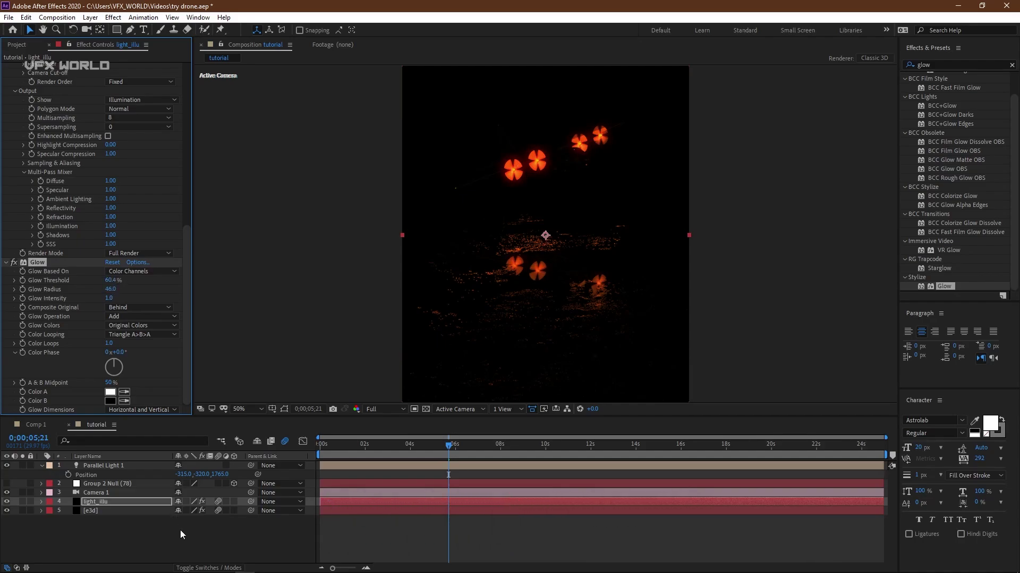
Try Add, settle on Screen as light_illu's blending mode, and adjust its Glow to threshold 62.4%, radius 57 and intensity 1.2
click(215, 568)
click(193, 501)
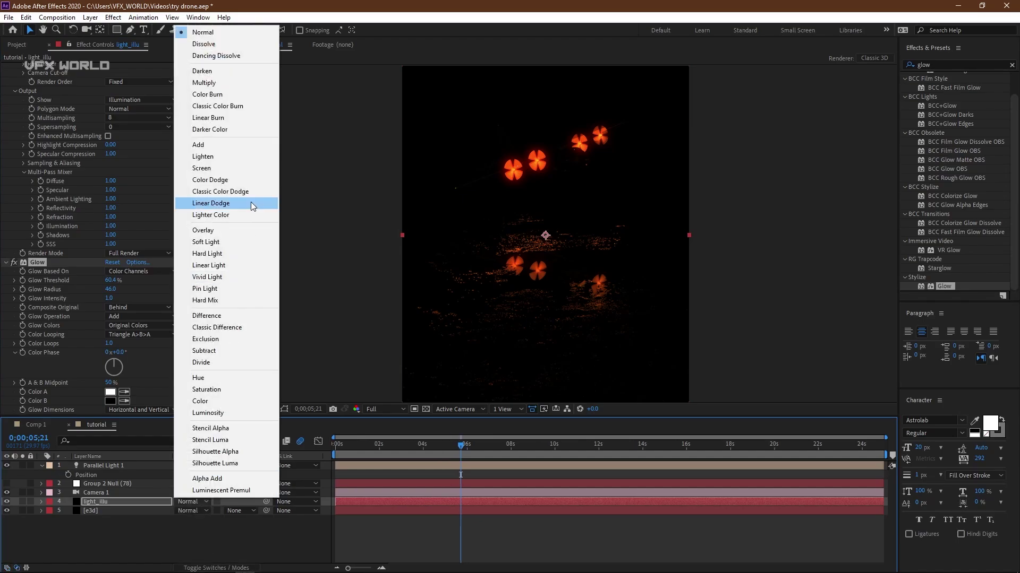
click(246, 143)
click(193, 502)
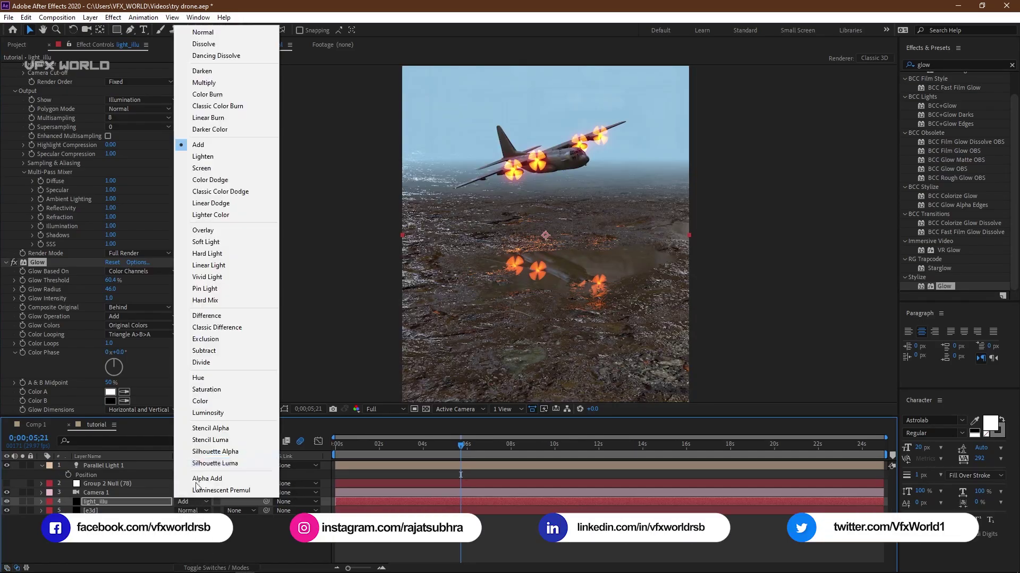
click(202, 168)
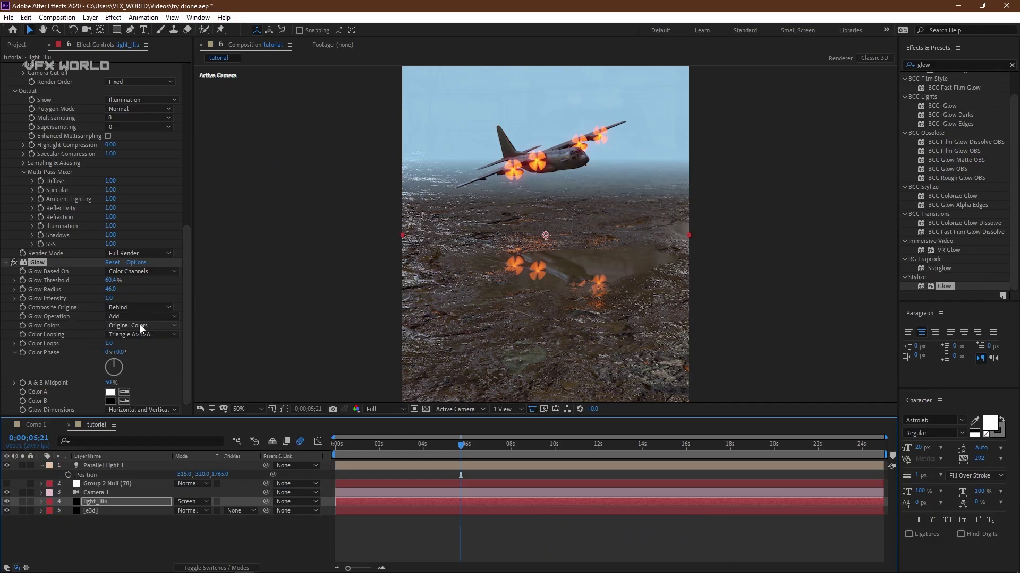
mouse_move(111, 290)
mouse_down()
mouse_move(110, 280)
mouse_move(125, 298)
mouse_up()
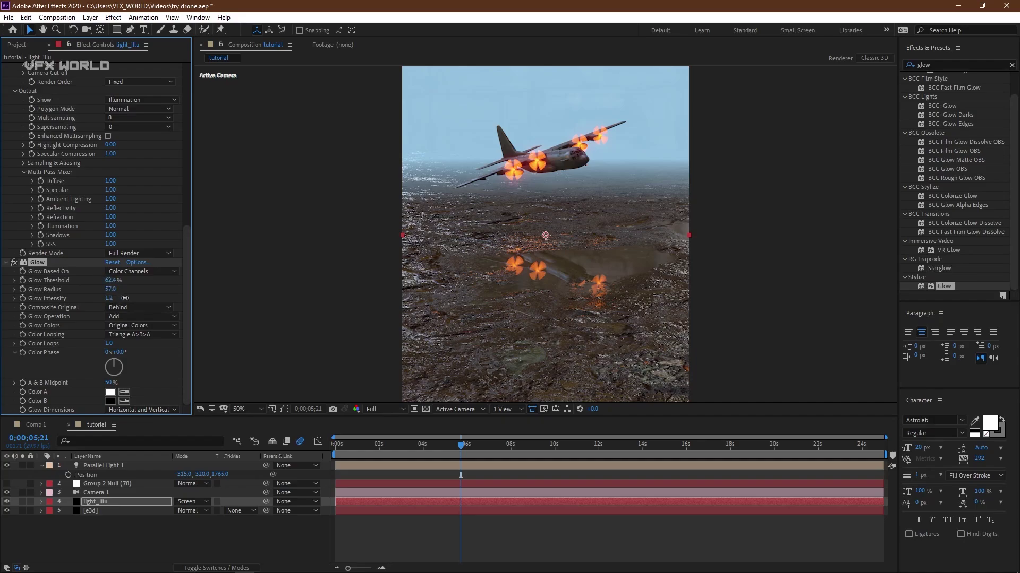
click(136, 539)
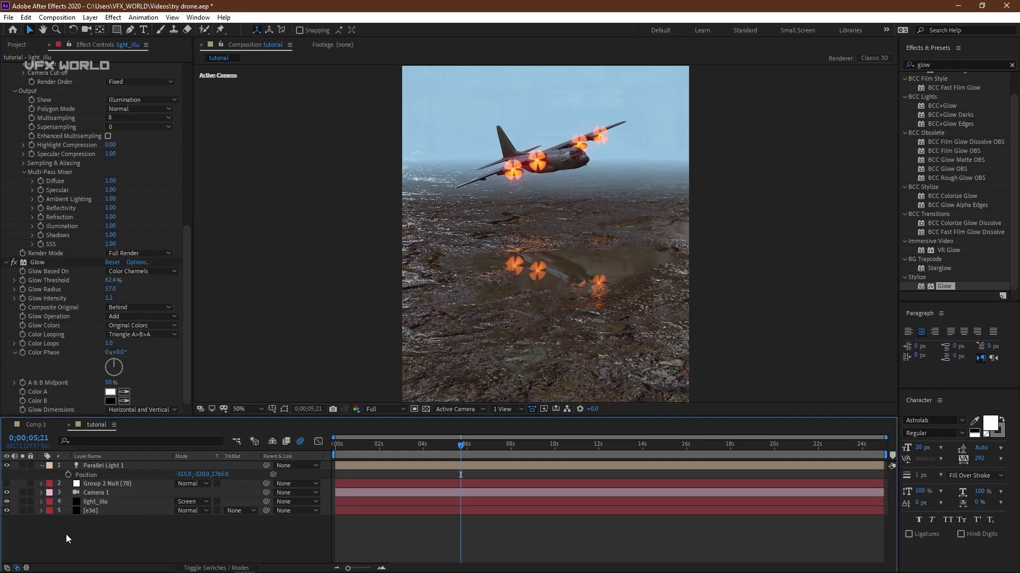
Turn on Camera 1's depth of field with a focus distance of 1390 pixels and an aperture of 188.5 pixels
click(41, 493)
click(51, 510)
scroll(107, 504, down, 2)
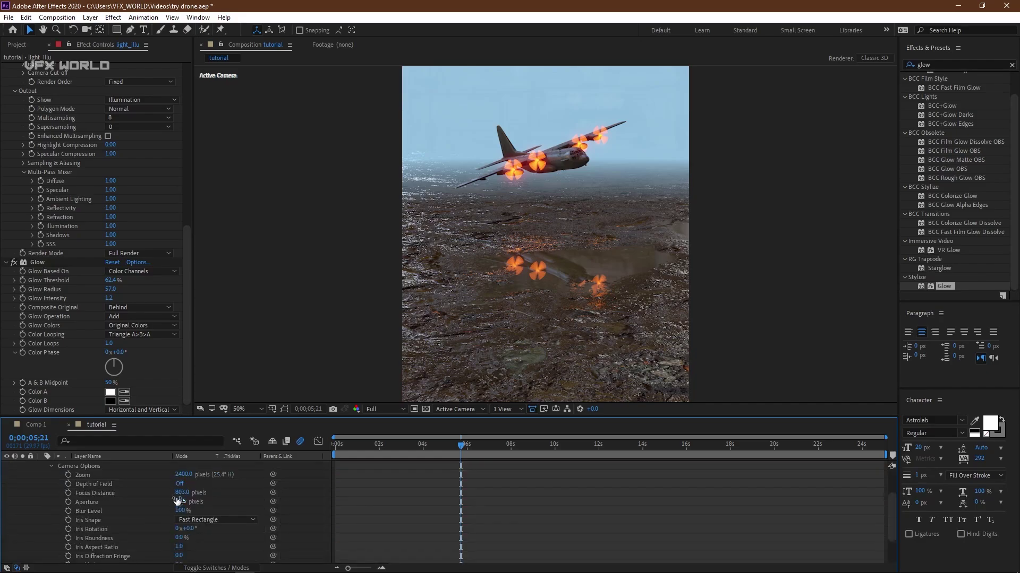
click(180, 484)
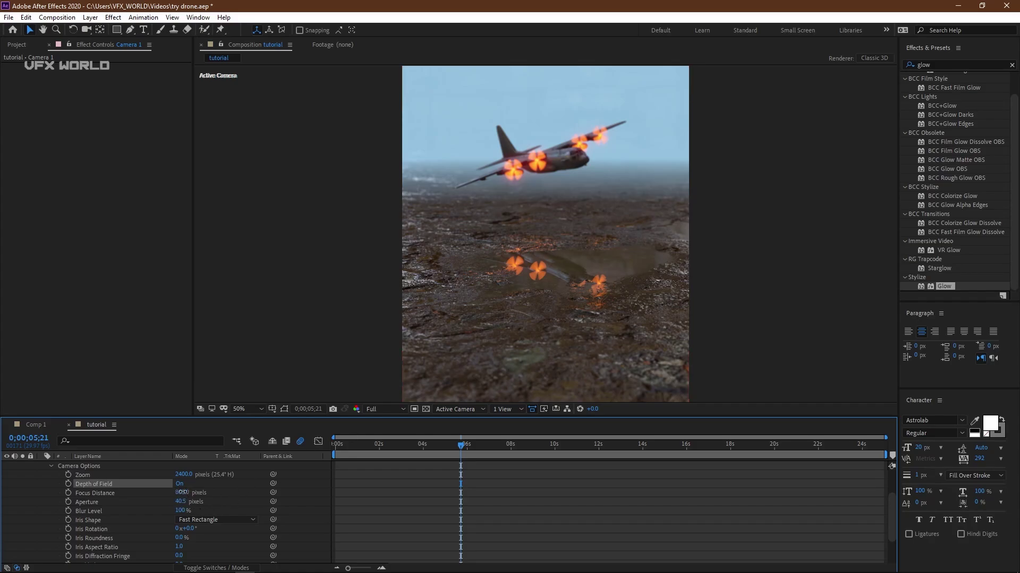
drag(182, 493, 216, 488)
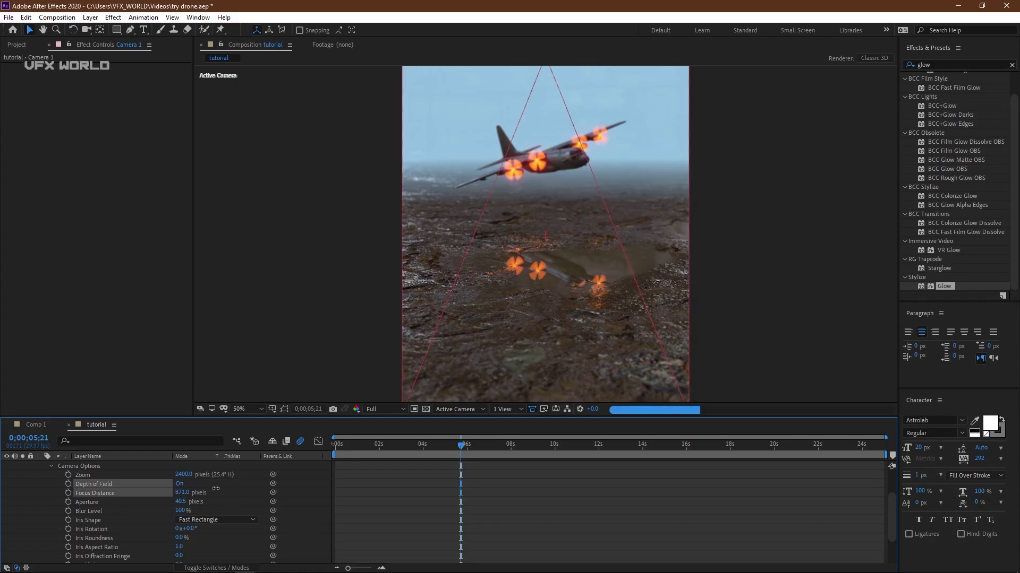
drag(216, 488, 284, 488)
click(553, 266)
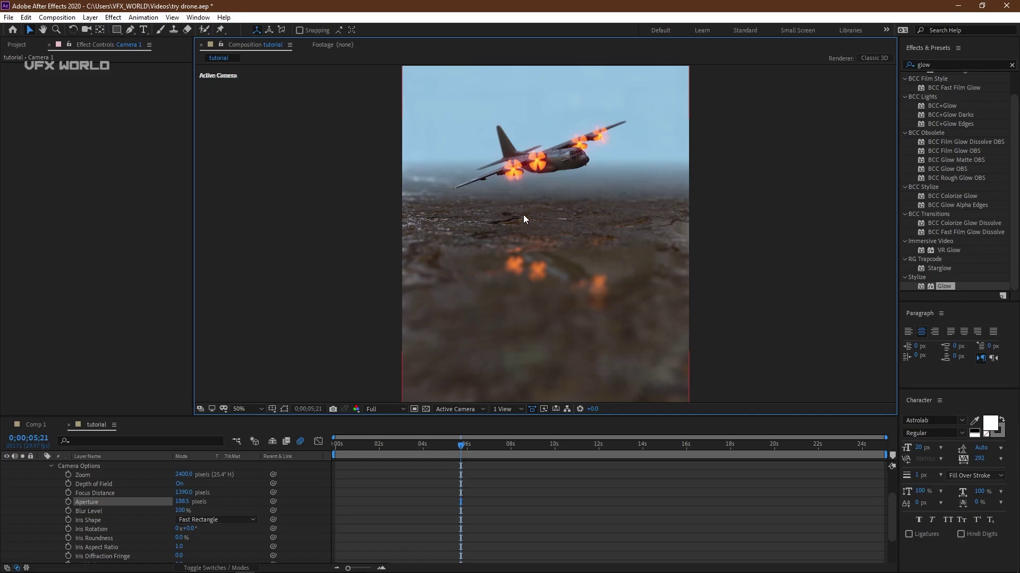
click(132, 533)
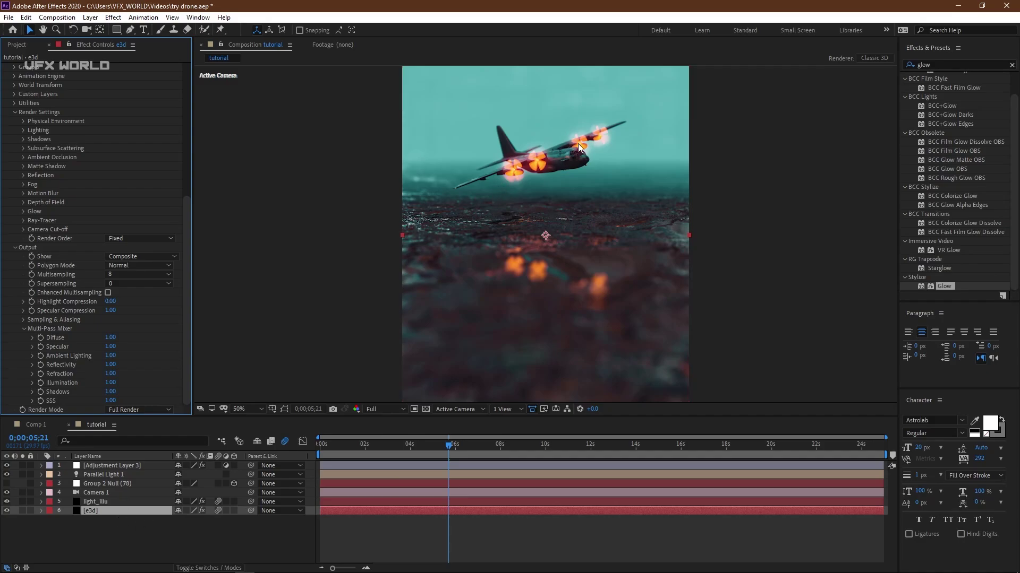
Examine the glowing propellers and the aircraft up close, and fit the whole composition in view at up to 100%
scroll(578, 143, up, 3)
scroll(518, 188, down, 1)
scroll(539, 212, up, 4)
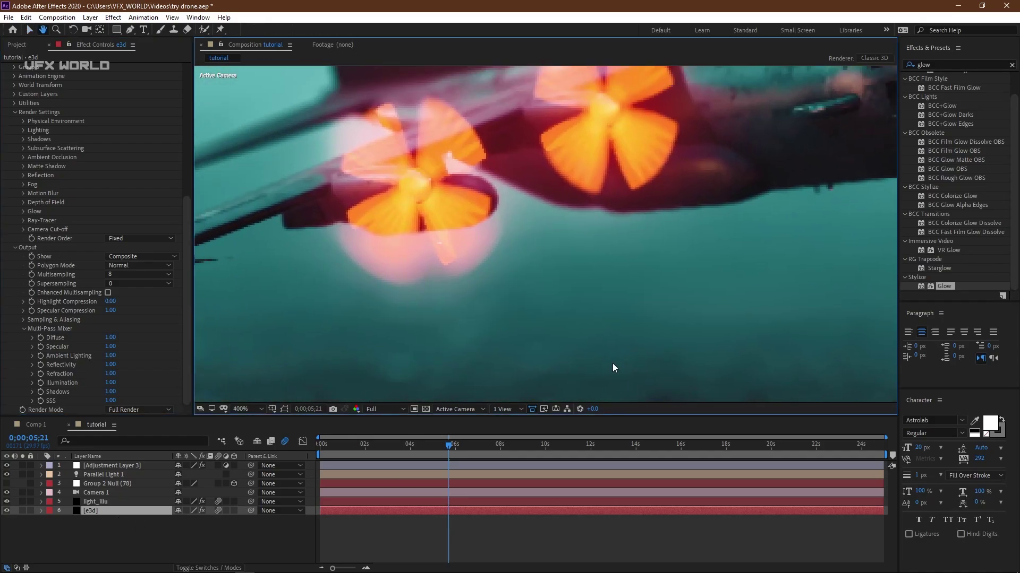
key(v)
scroll(536, 159, up, 2)
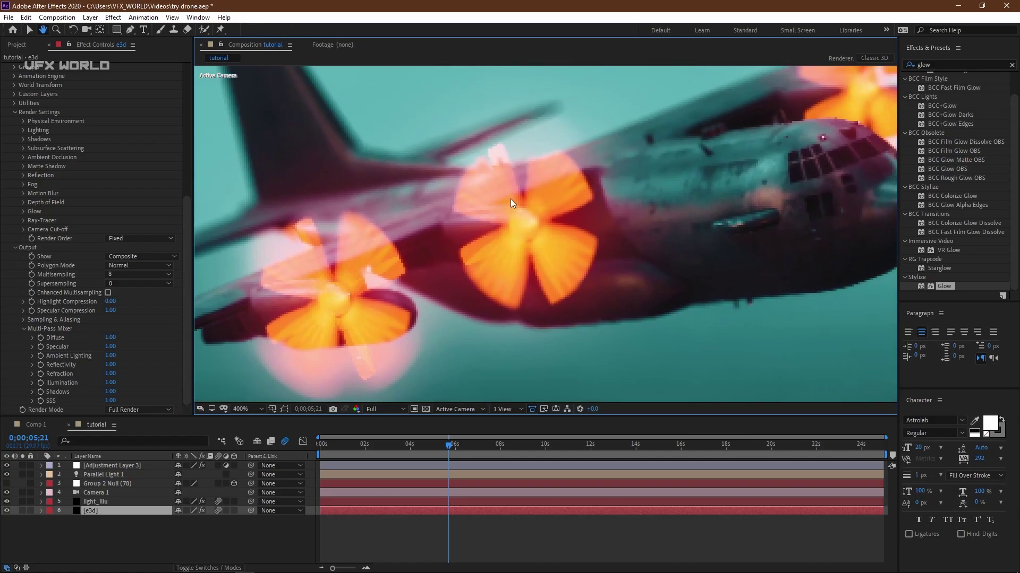
scroll(470, 233, down, 4)
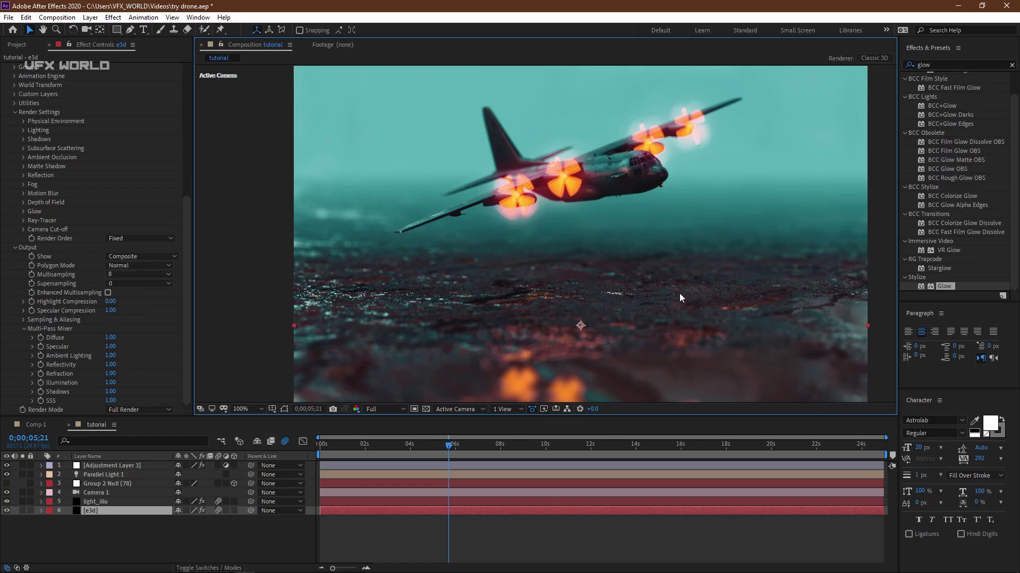
scroll(612, 269, down, 1)
click(250, 409)
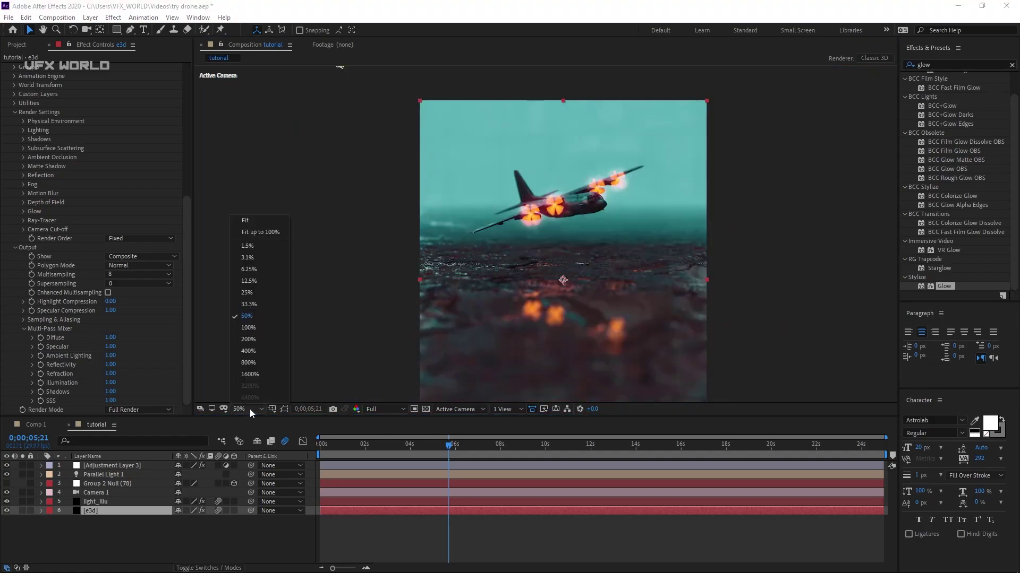
click(264, 233)
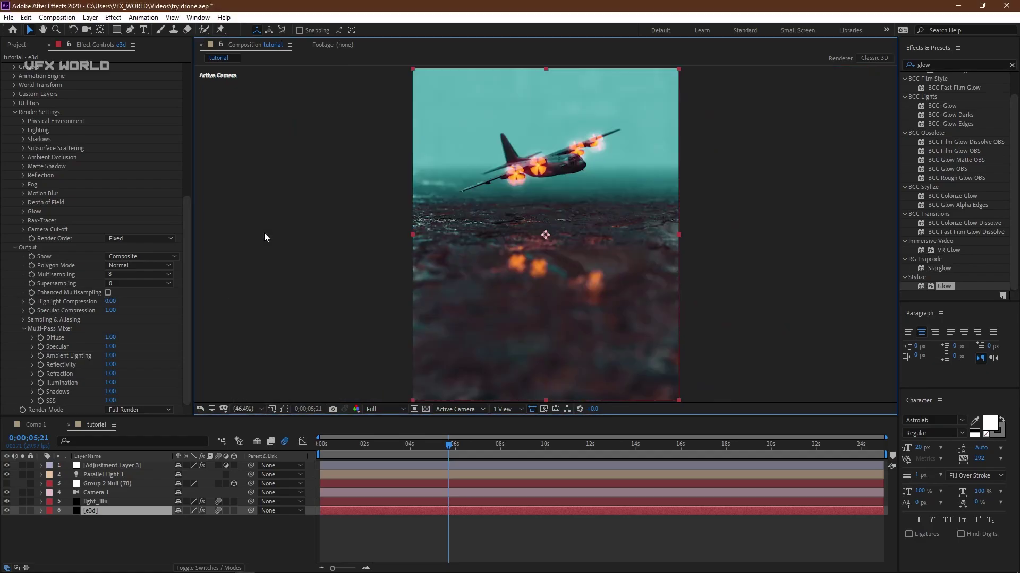